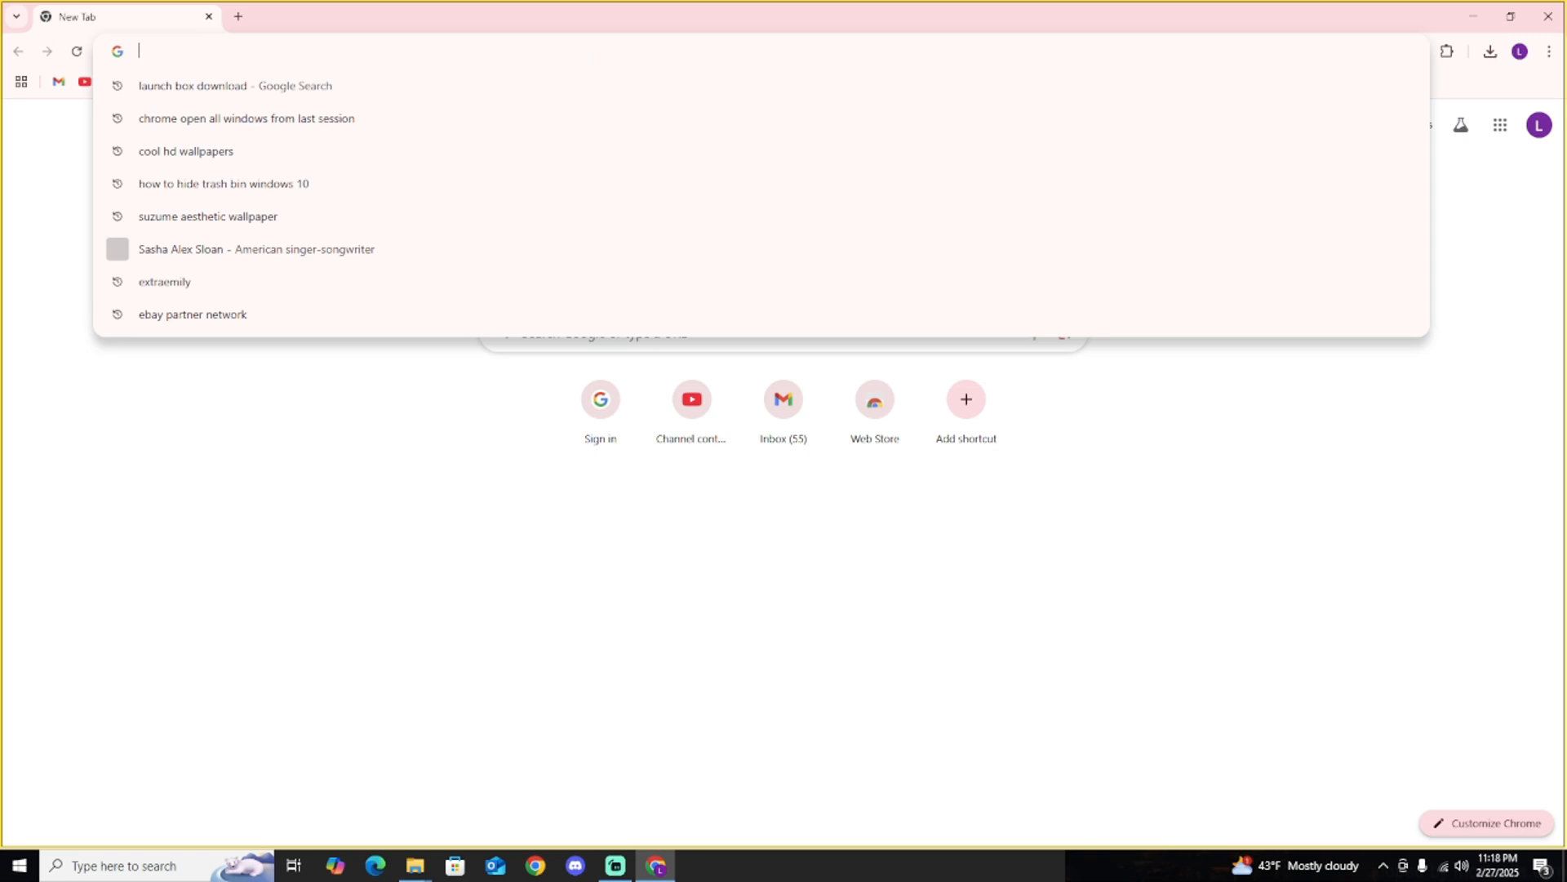
Search the web for "launch box download" and open the LaunchBox for Windows download page.
left_click(301, 89)
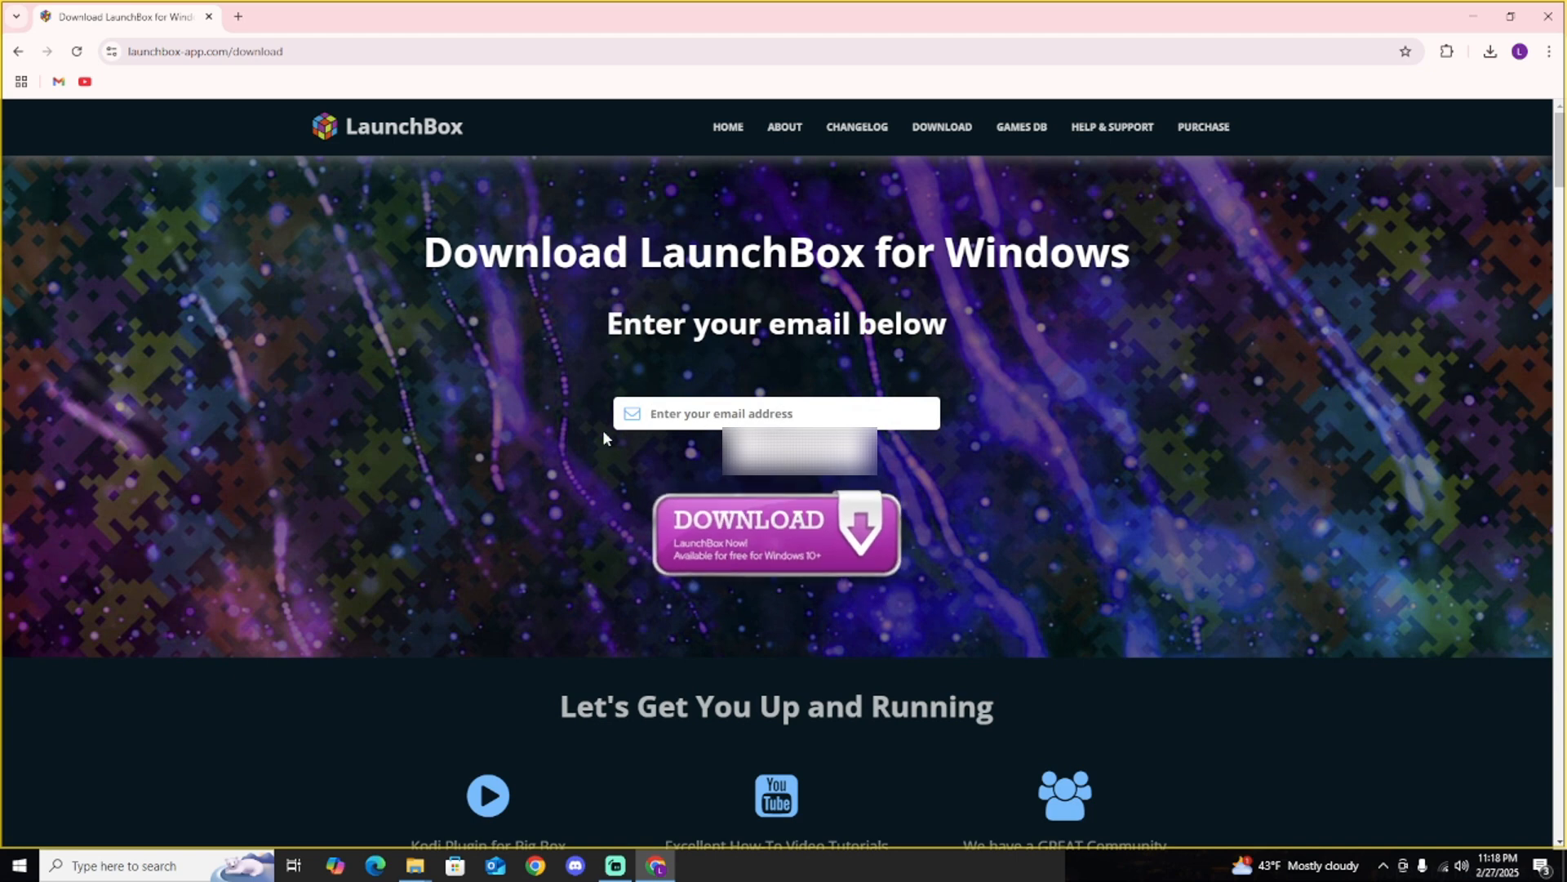
left_click(1091, 488)
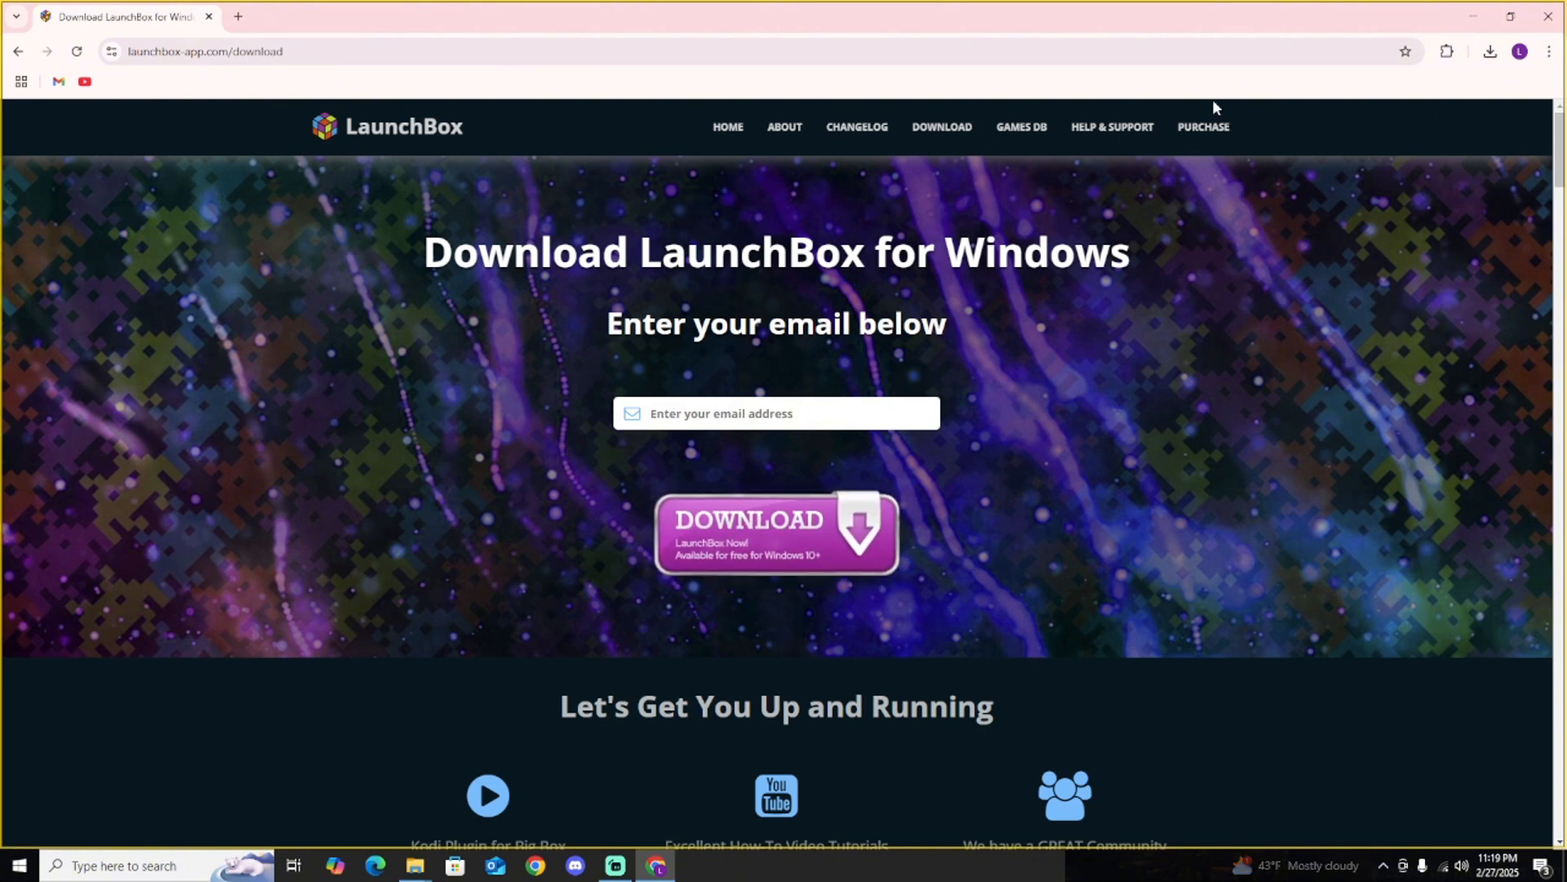
Open Gmail in a new browser tab and view the LaunchBox download email in the Updates category, down to its download link.
left_click(239, 16)
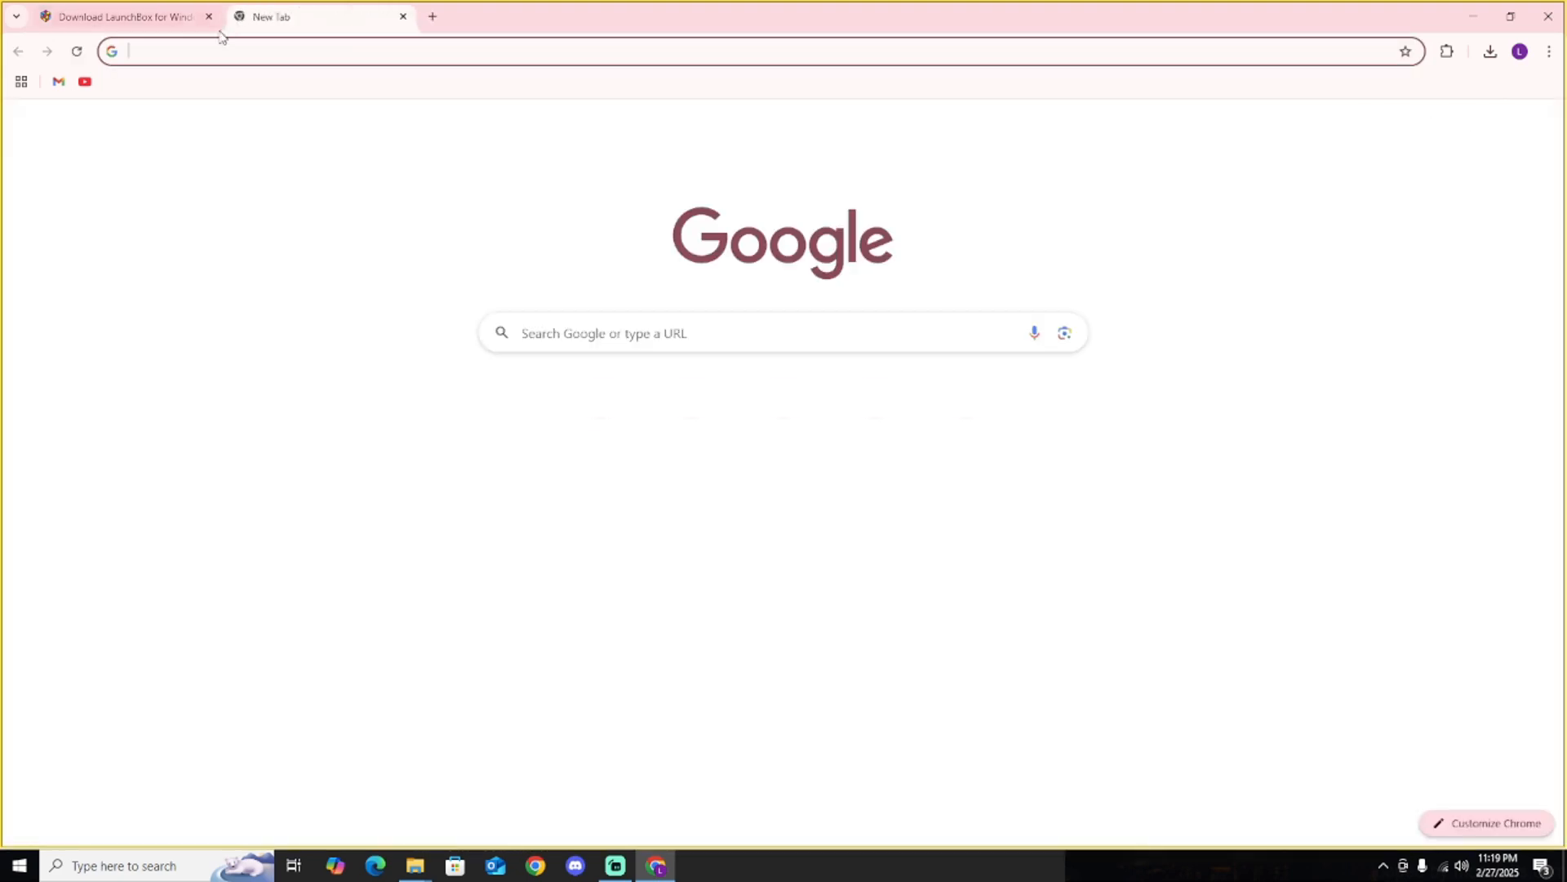
left_click(58, 81)
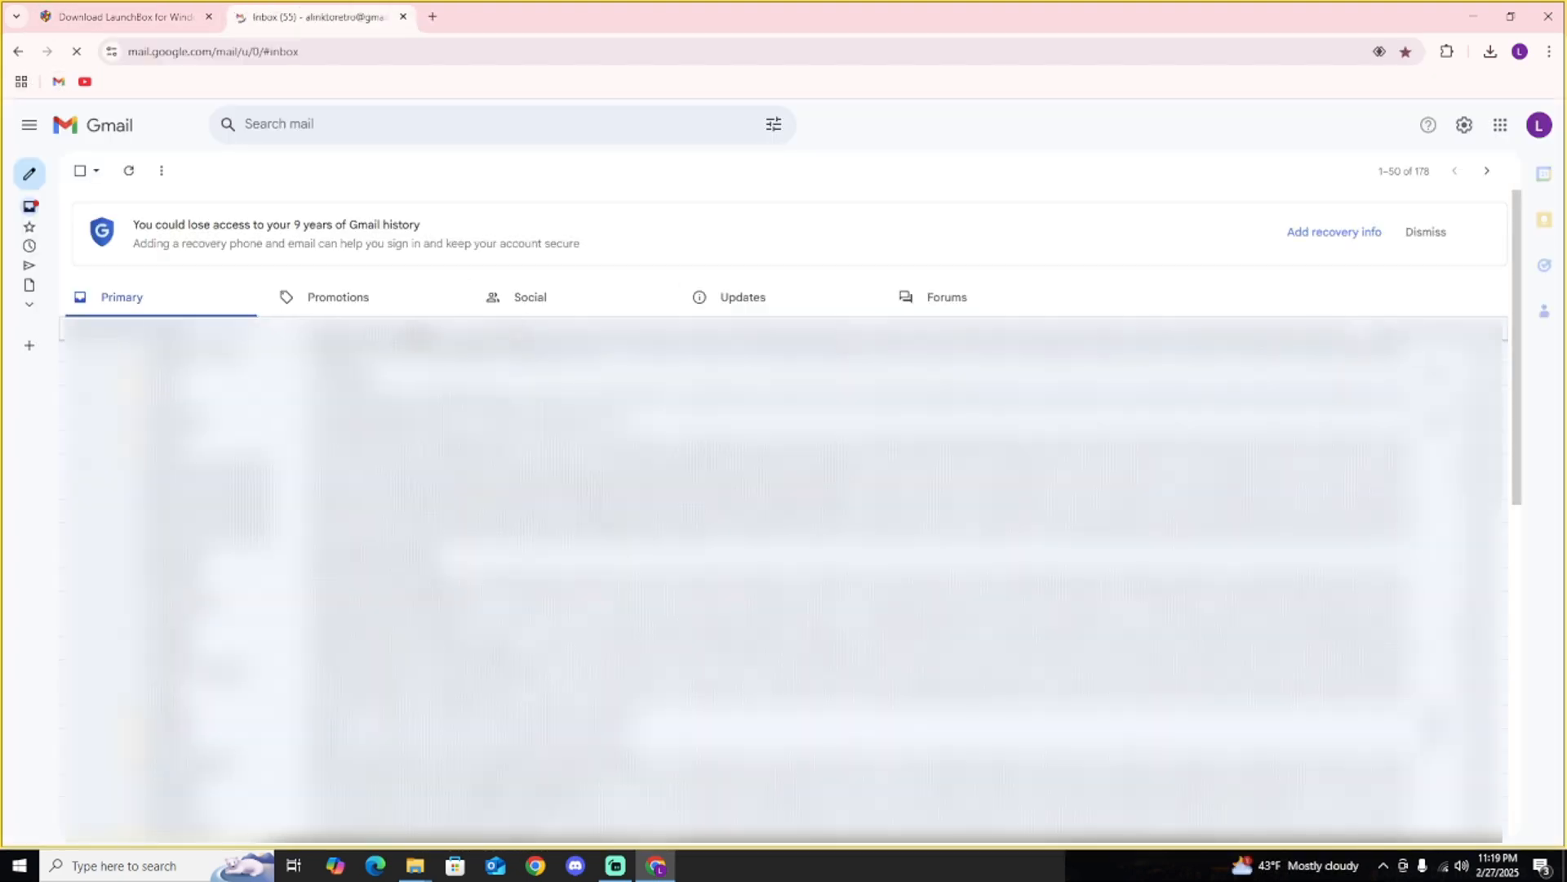
left_click(591, 300)
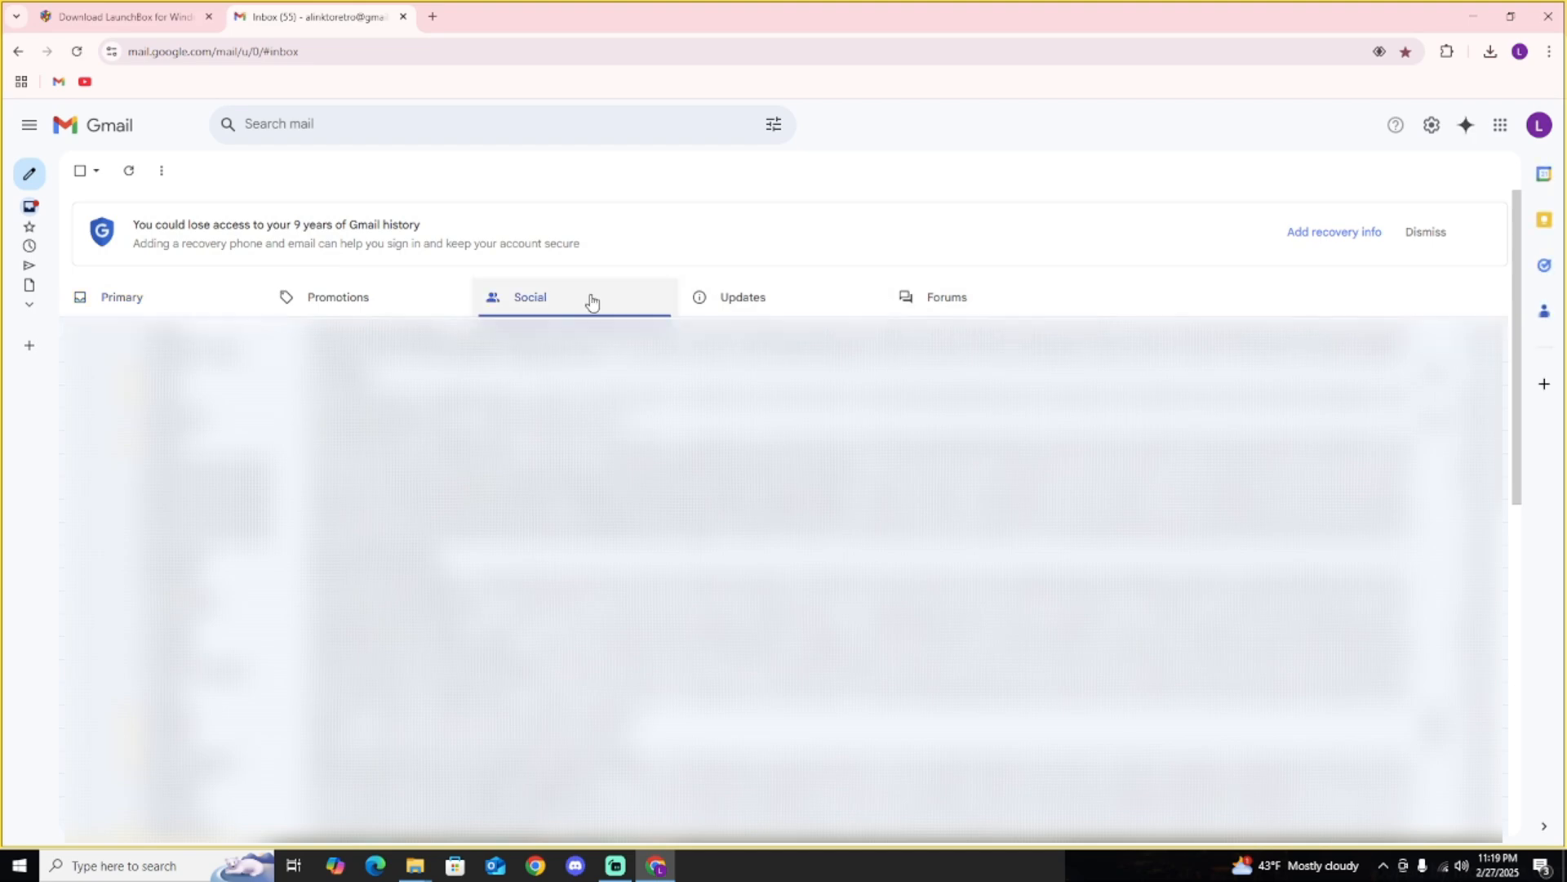
left_click(750, 299)
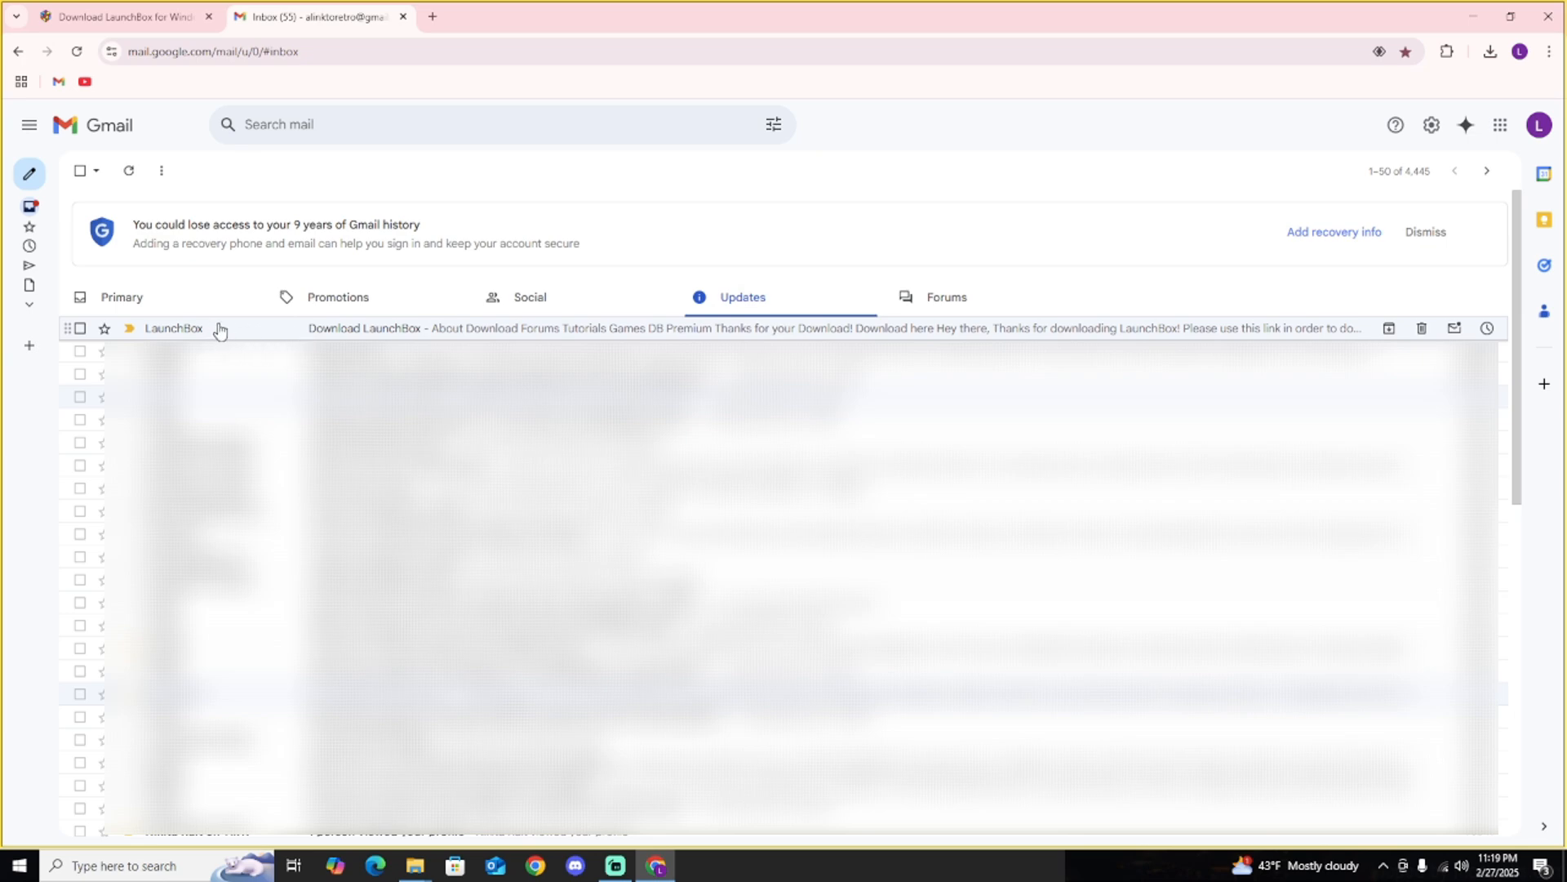
left_click(546, 337)
scroll(816, 514, "down", 4)
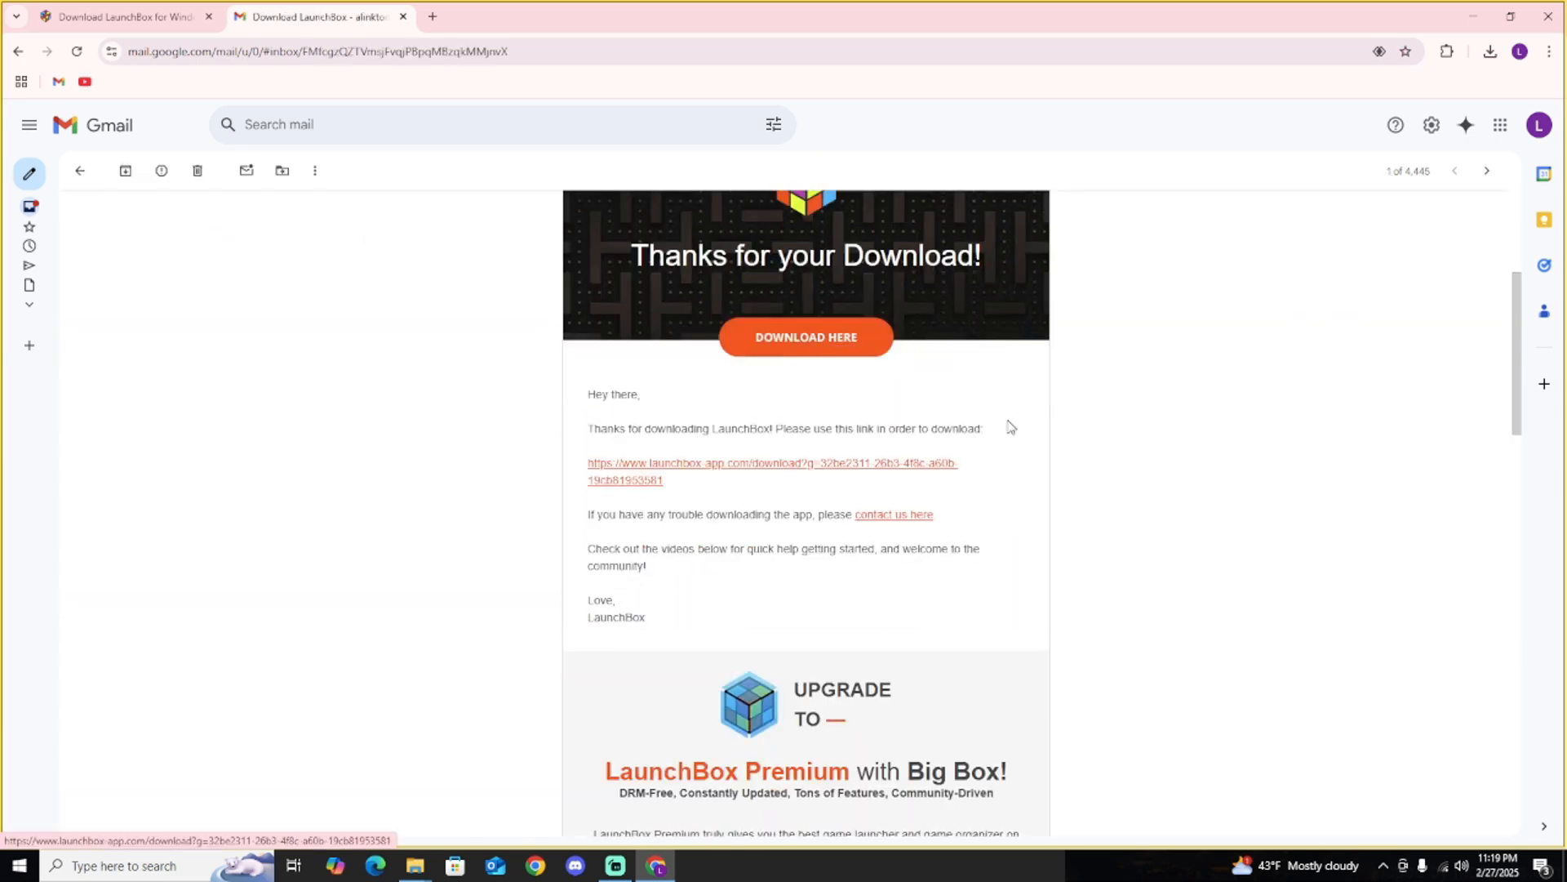
Show the downloaded LaunchBox-13.20-Setup file in its folder and run the installer.
left_click(1492, 54)
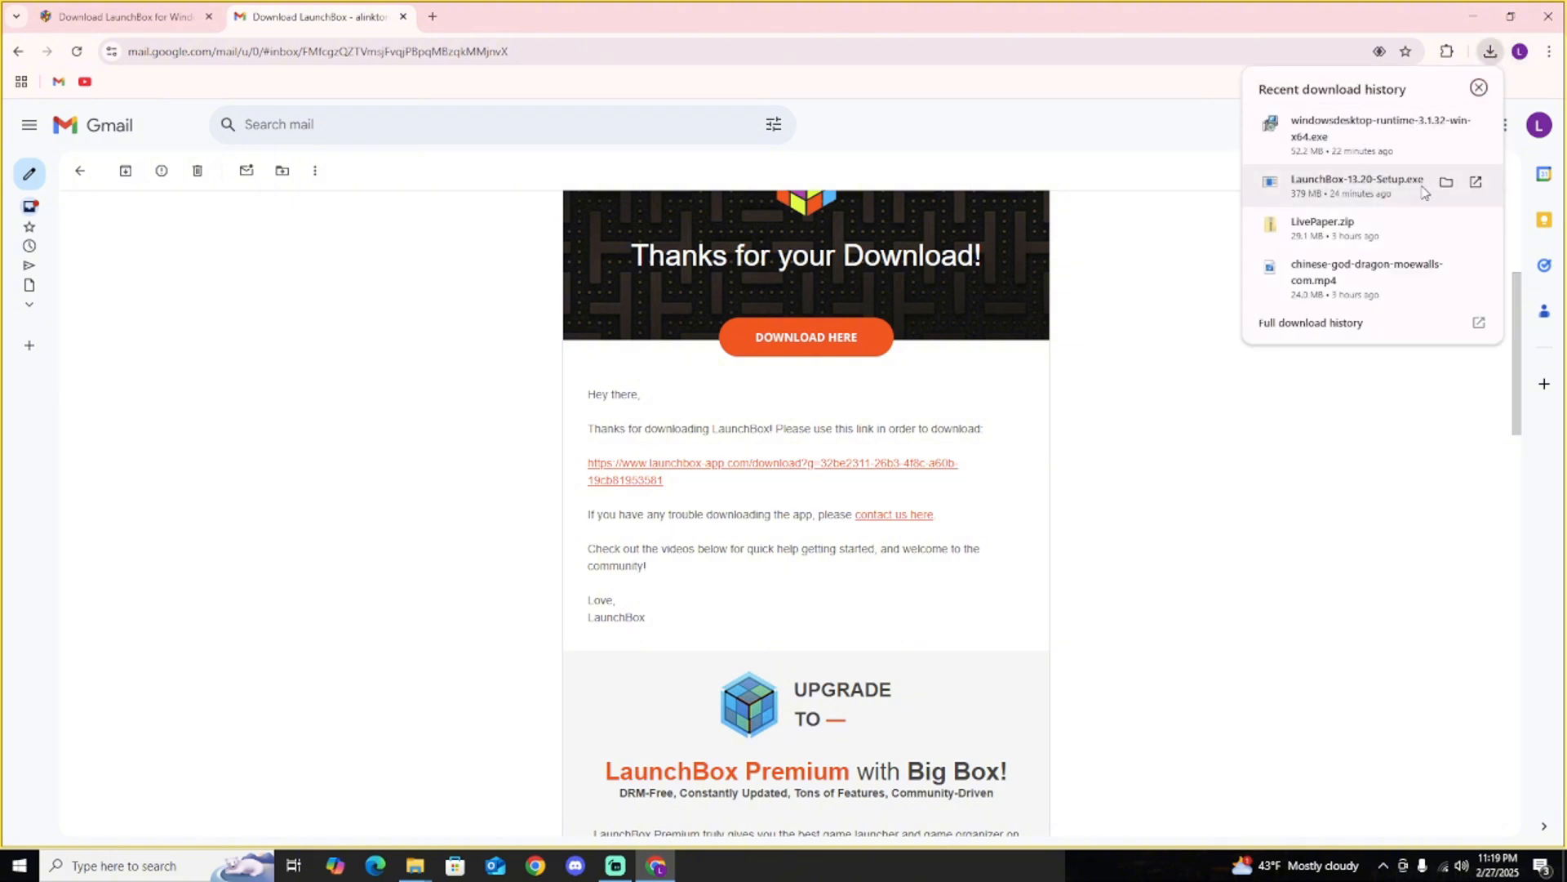
left_click(1447, 183)
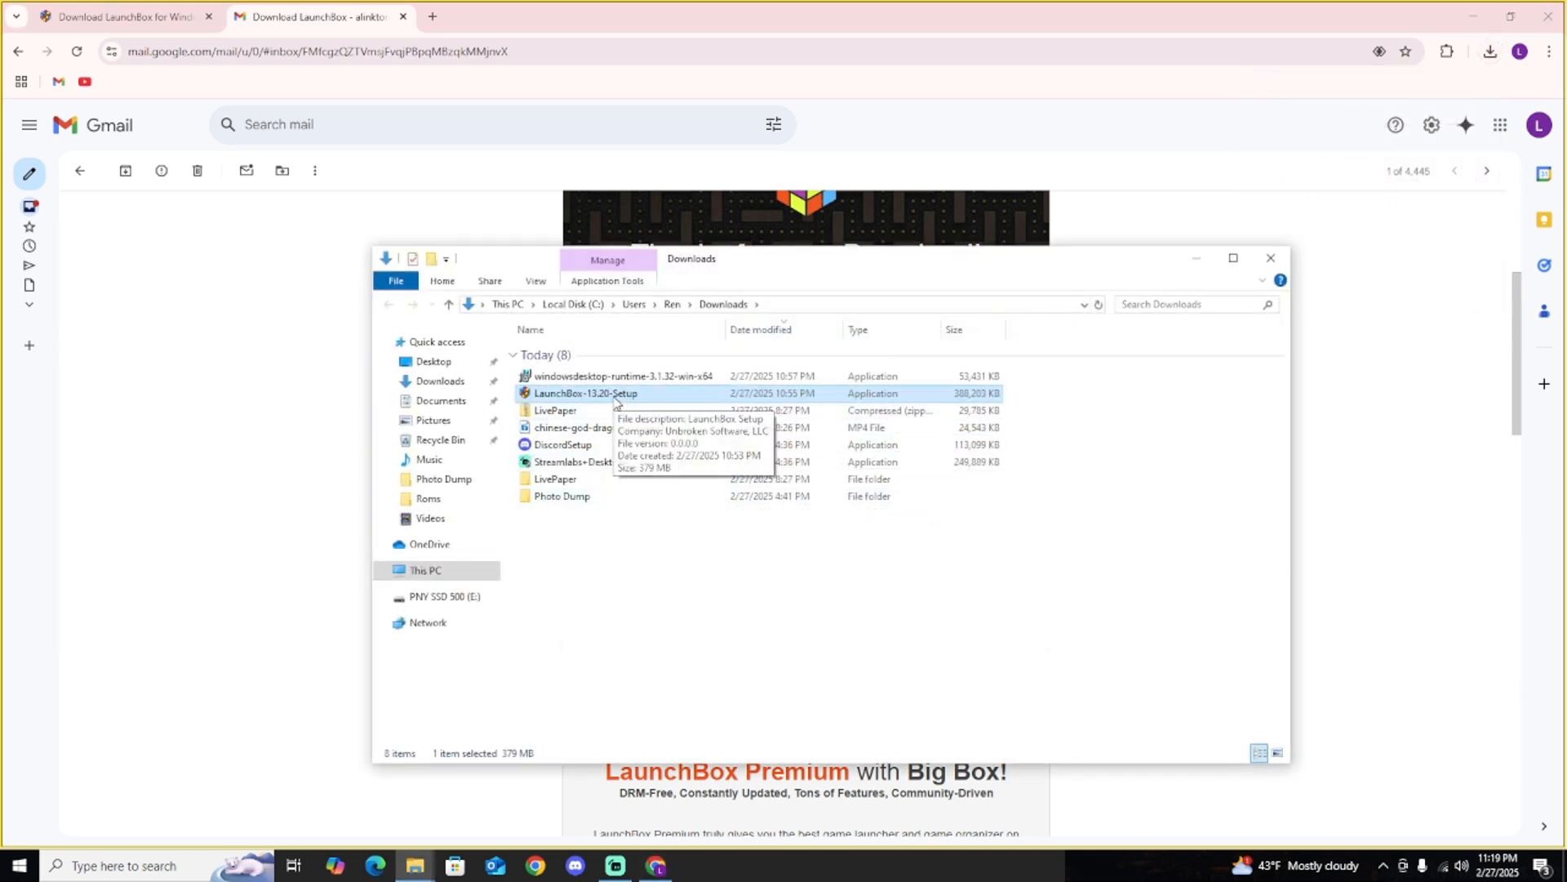
double_click(614, 397)
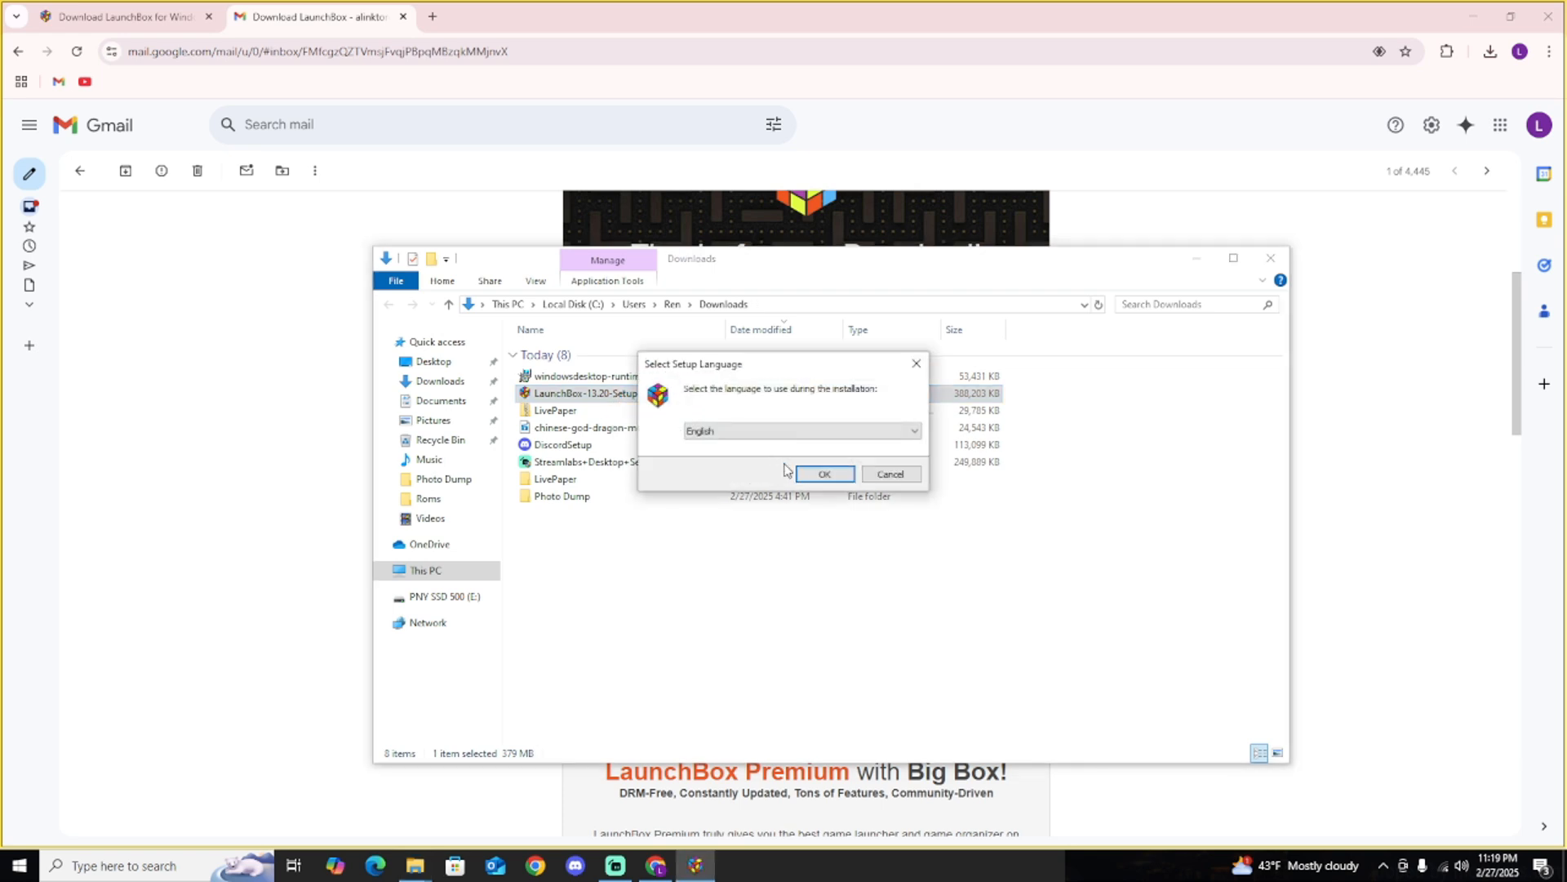
Install LaunchBox 13.20 in English, accepting the license agreement and keeping the suggested destination folder.
left_click(826, 475)
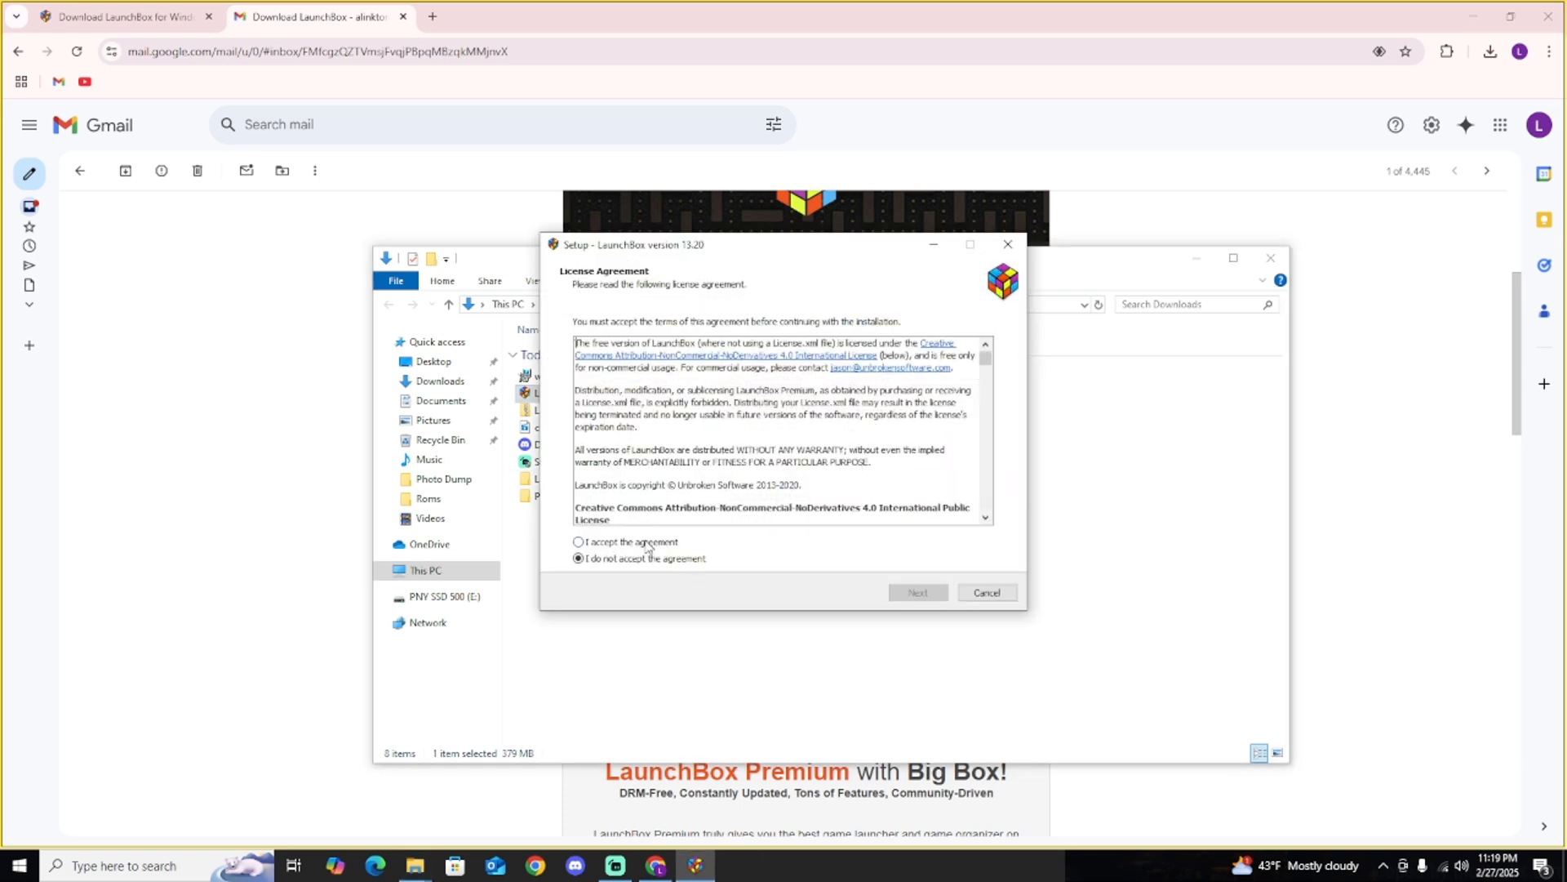
left_click(649, 542)
left_click(917, 592)
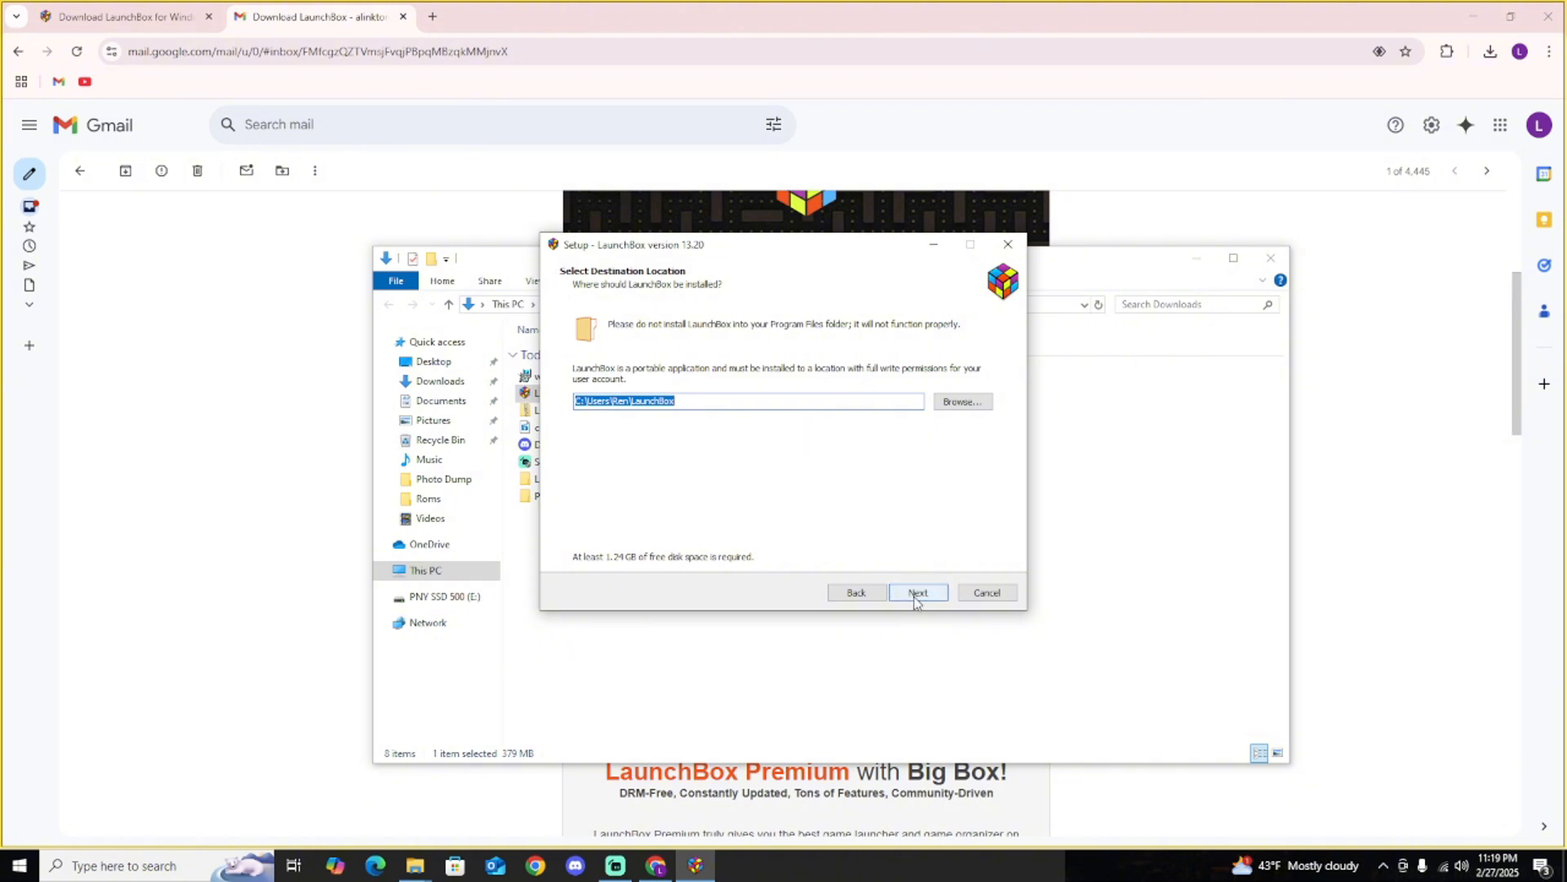
left_click(914, 596)
left_click(916, 598)
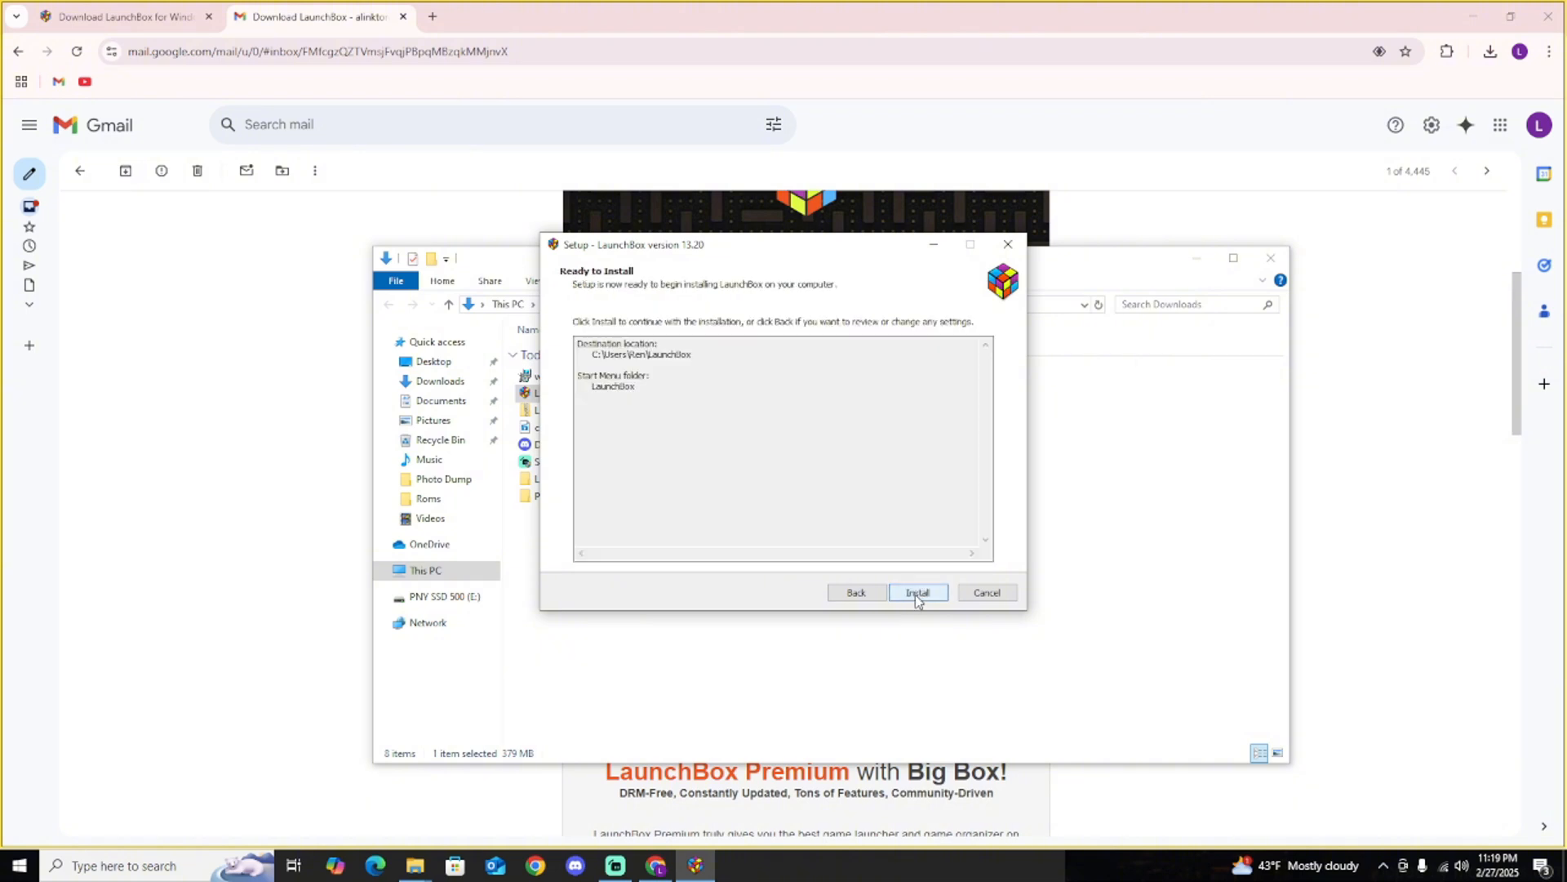
left_click(916, 599)
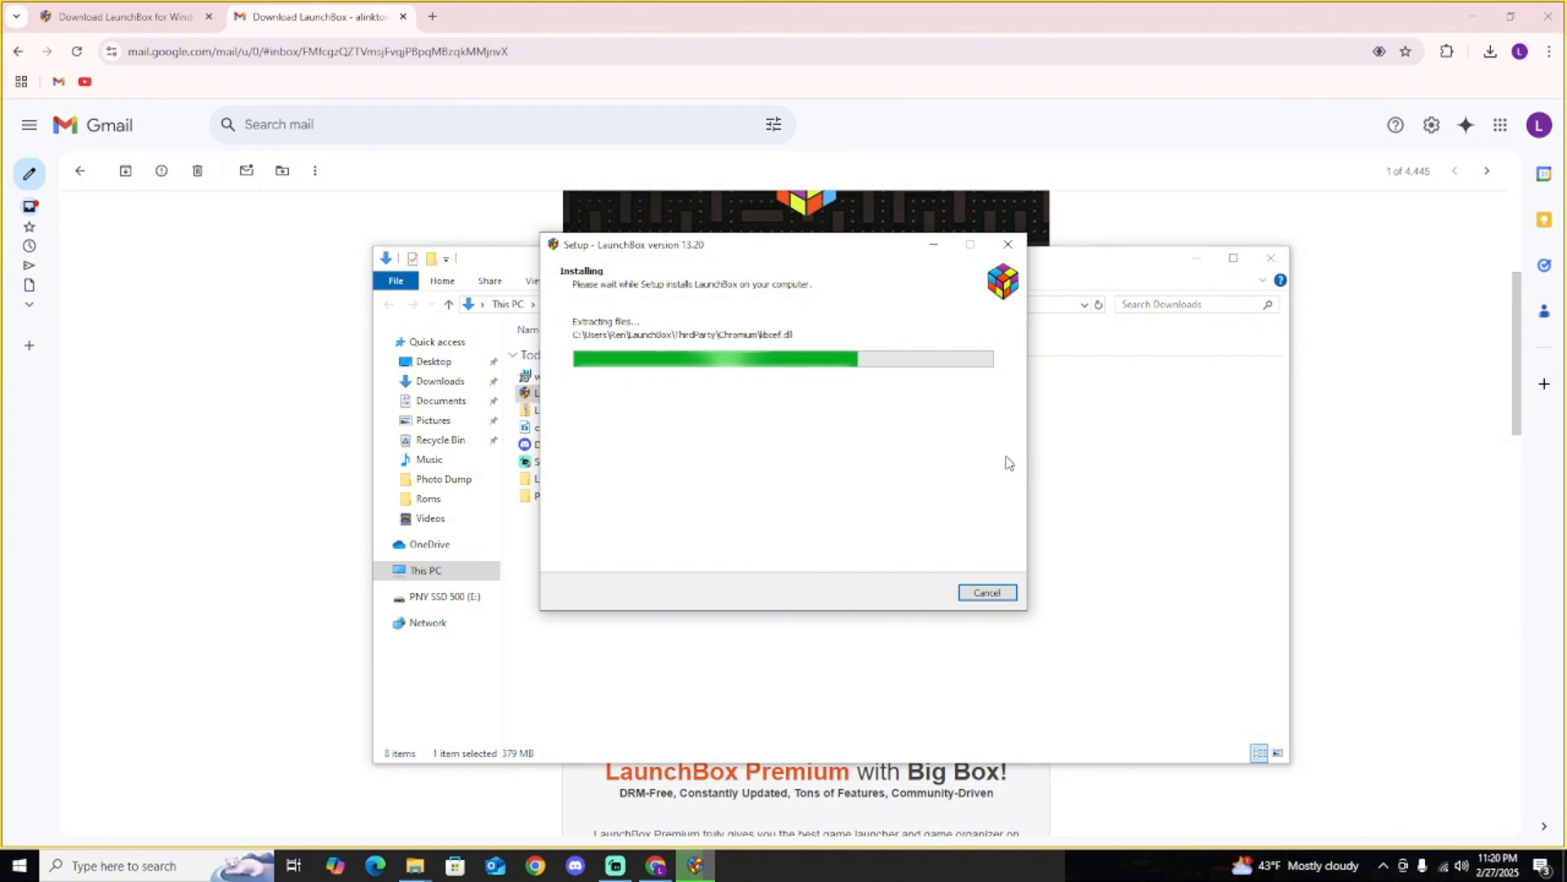
left_click(652, 868)
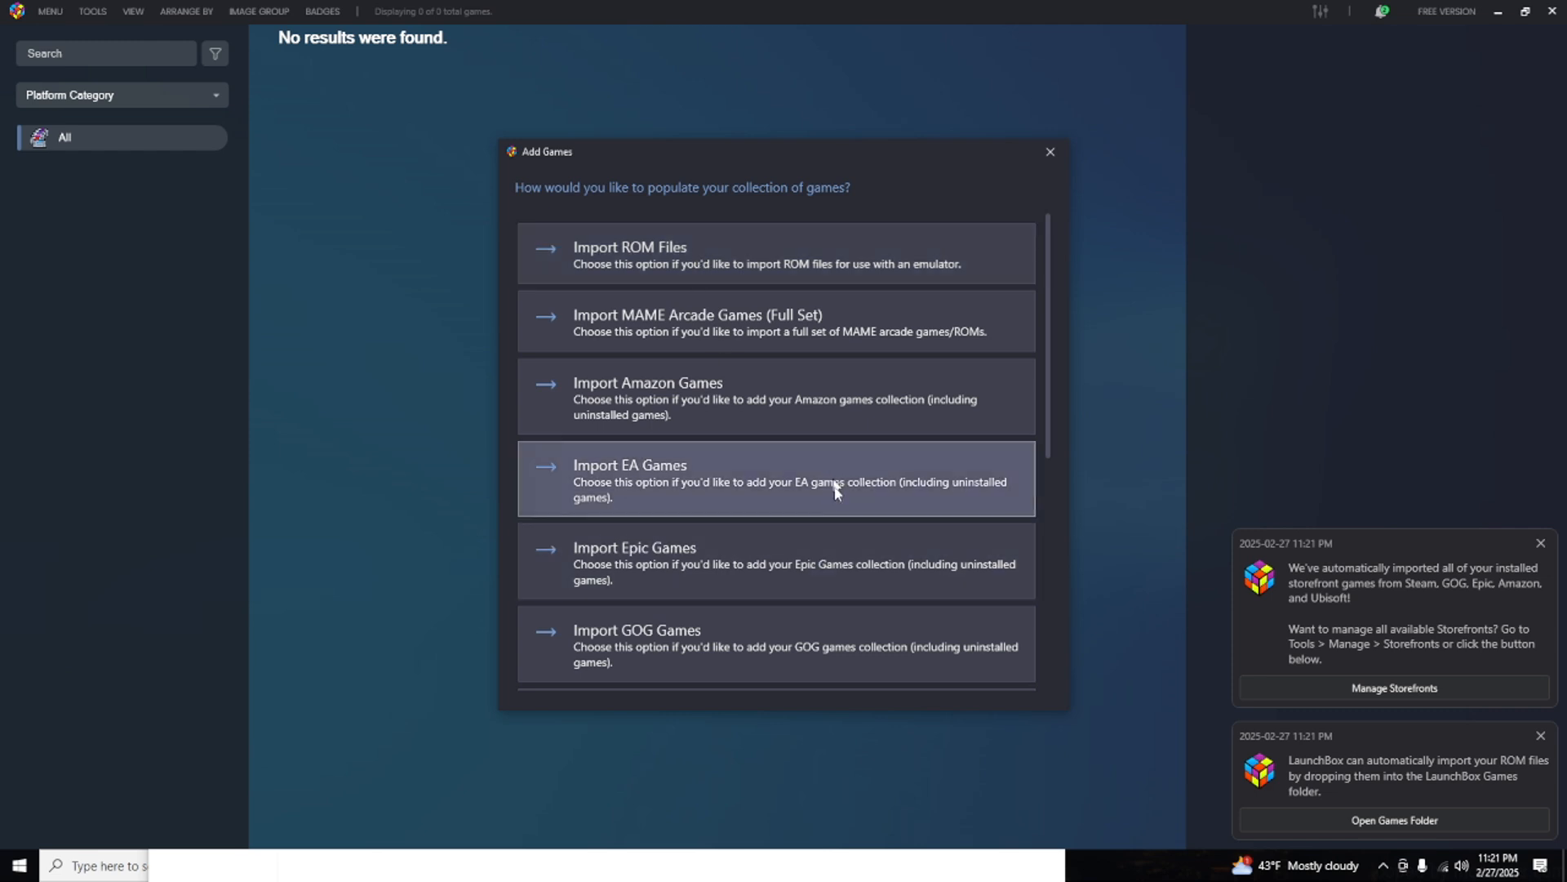
Switch to the File Explorer window with the NES ROMs and arrange it side by side with LaunchBox's Add Games dialog.
key("alt+Tab")
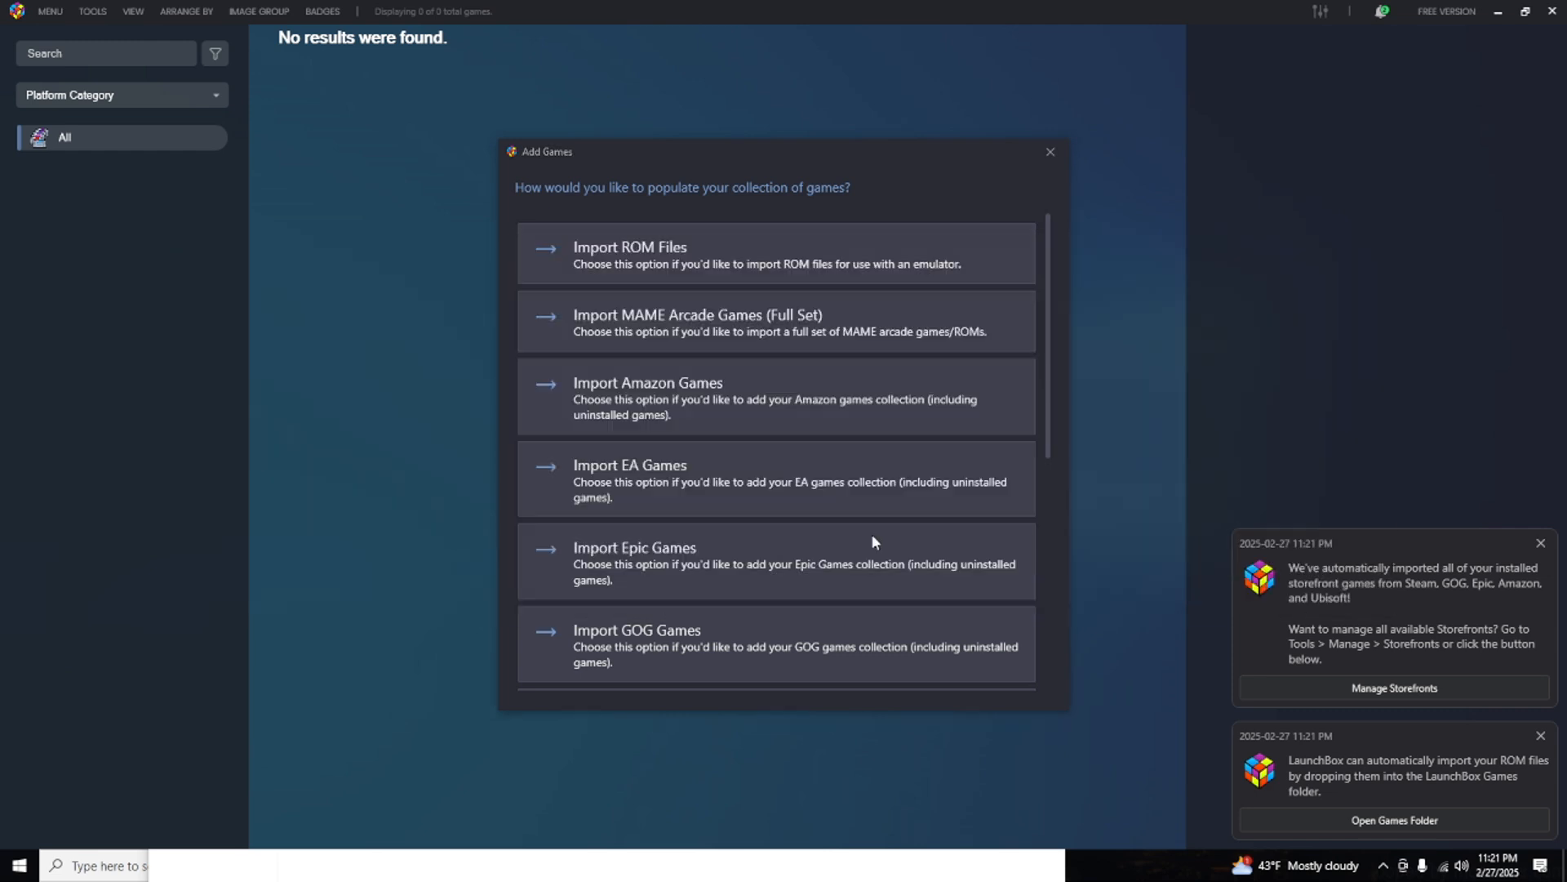
key("alt+Tab")
key("Tab")
key("Tab")
key("Tab")
key("Tab")
key("Tab")
key("Tab")
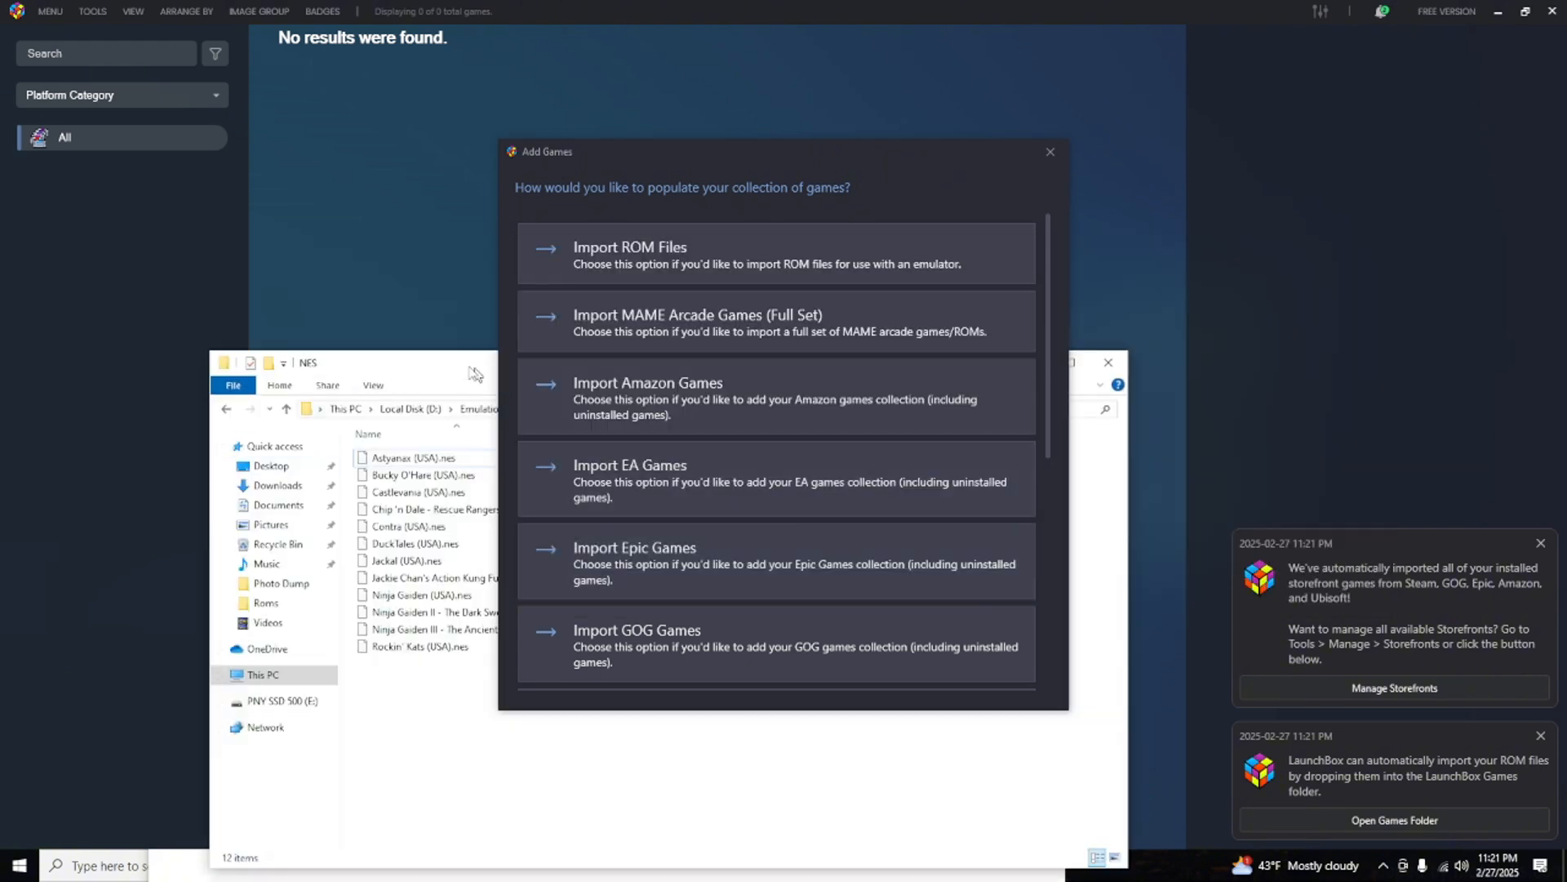
left_click_drag(458, 363, 310, 179)
left_click_drag(799, 151, 1148, 161)
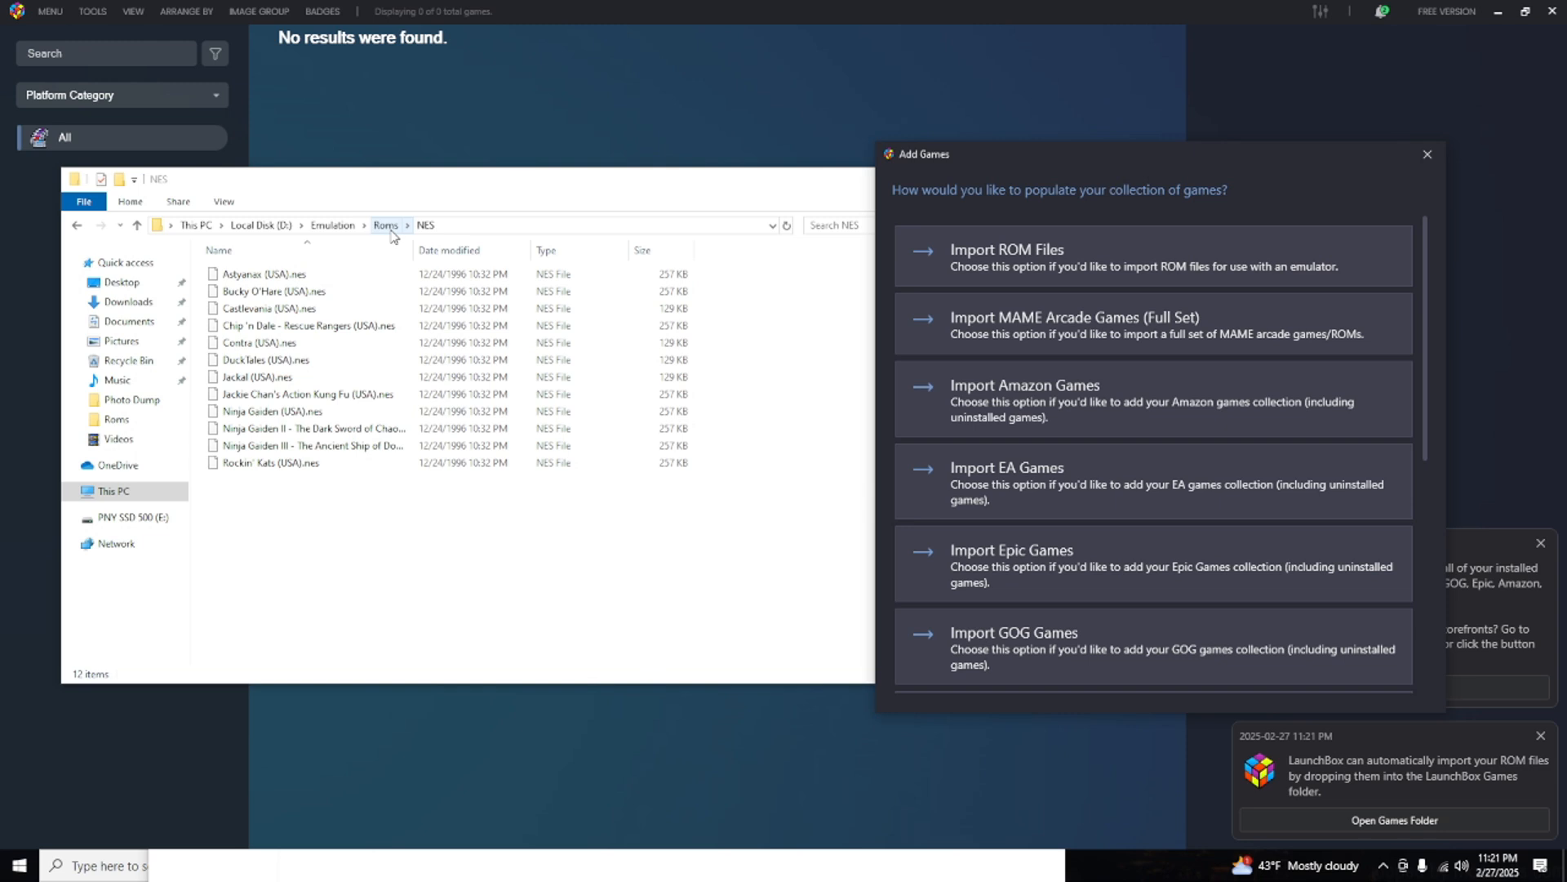
Go up to This PC and trace the ROM folder path through Local Disk (D:), Emulation and Roms.
left_click(320, 226)
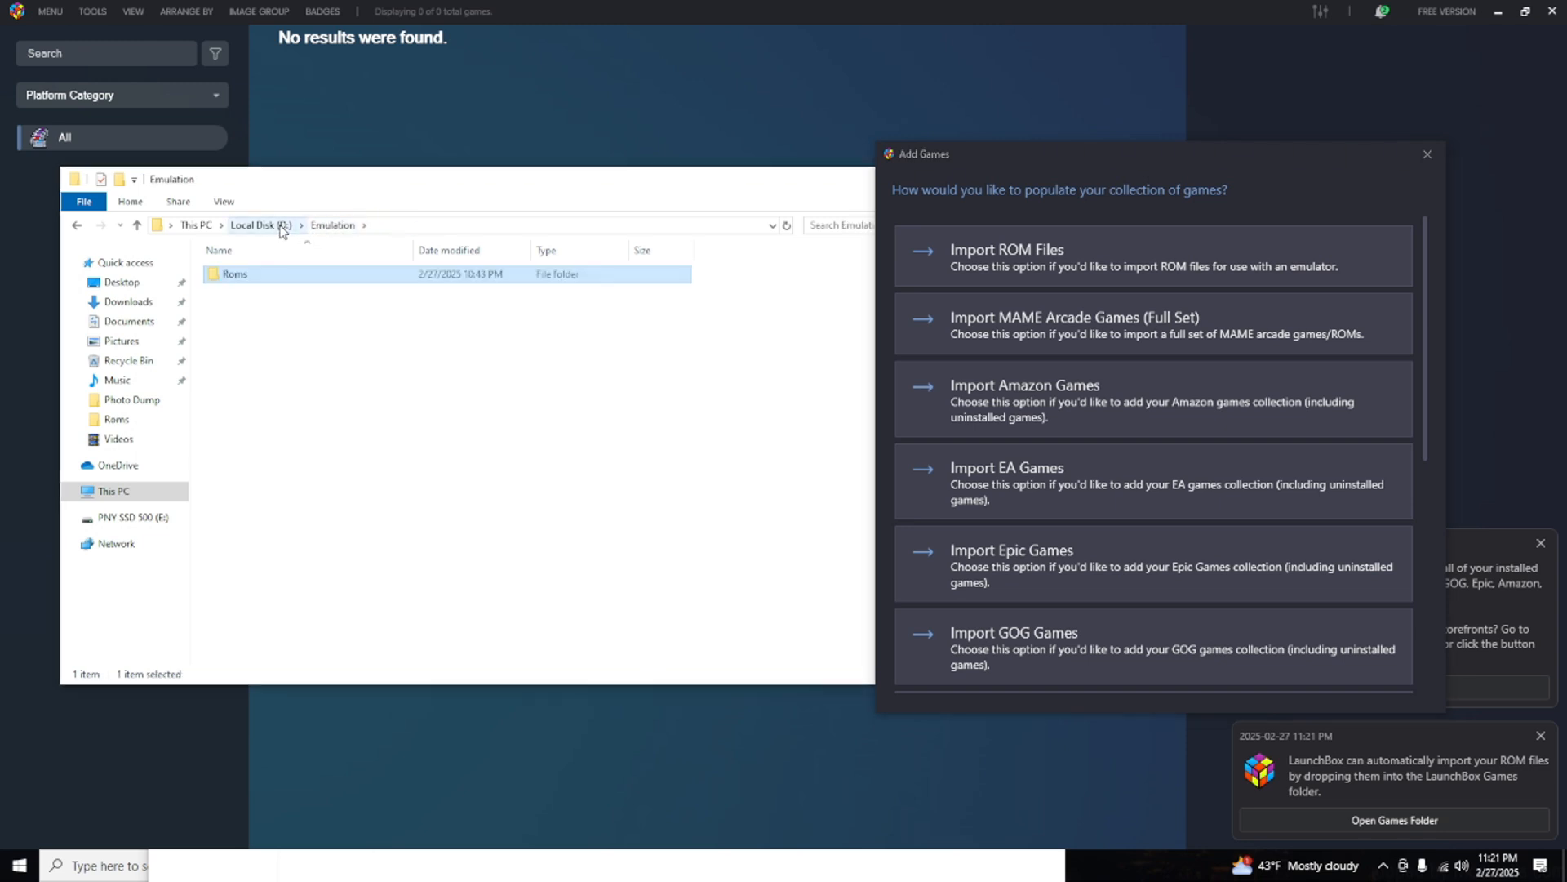
left_click(281, 228)
left_click(205, 226)
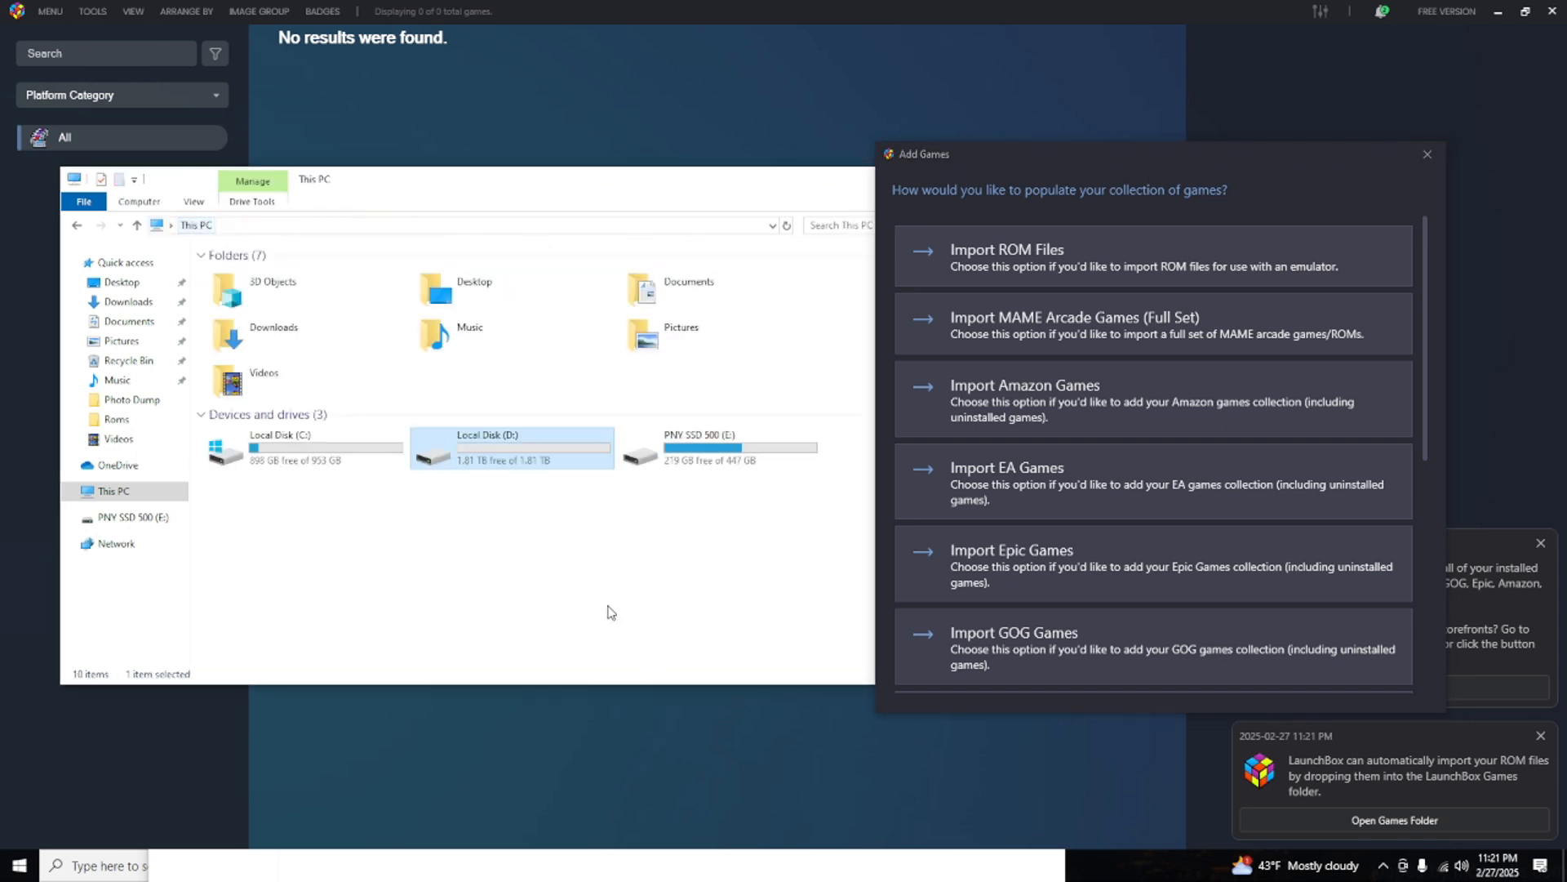
double_click(491, 457)
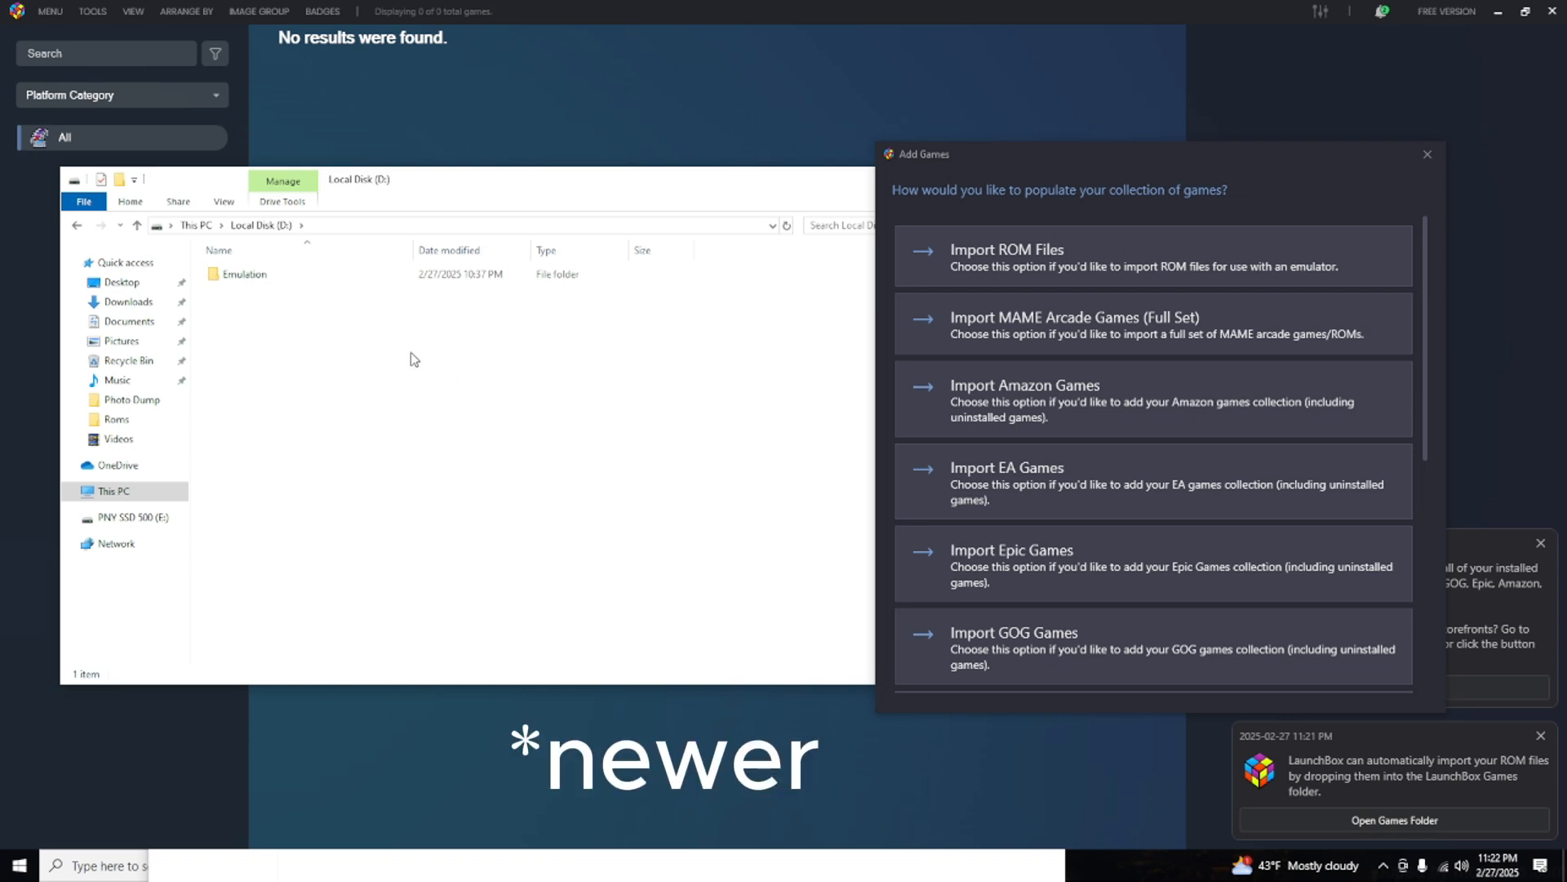
double_click(254, 278)
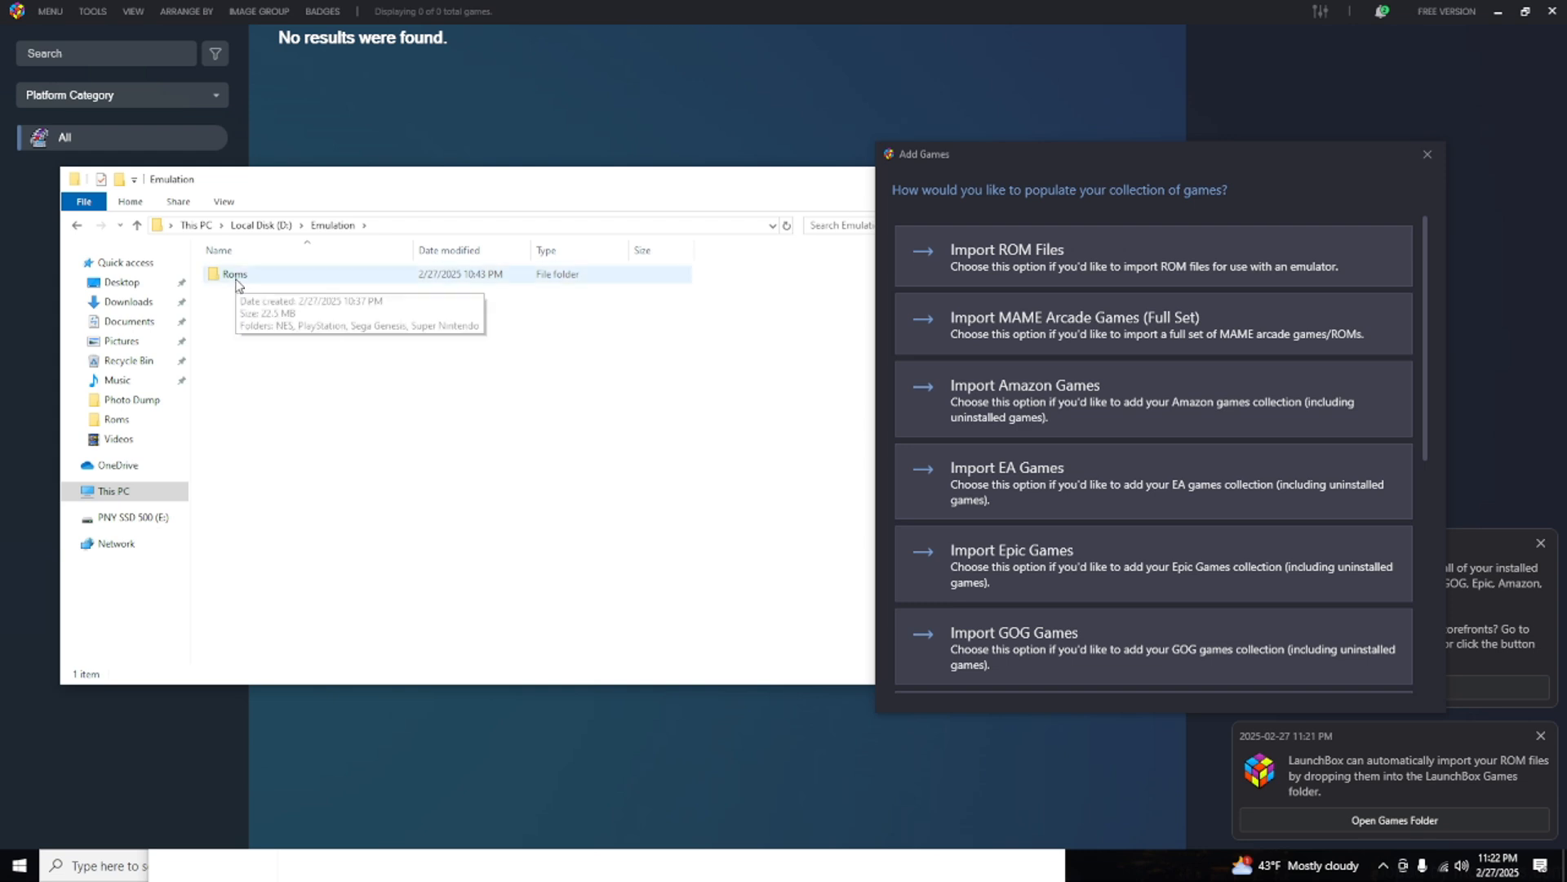
double_click(236, 278)
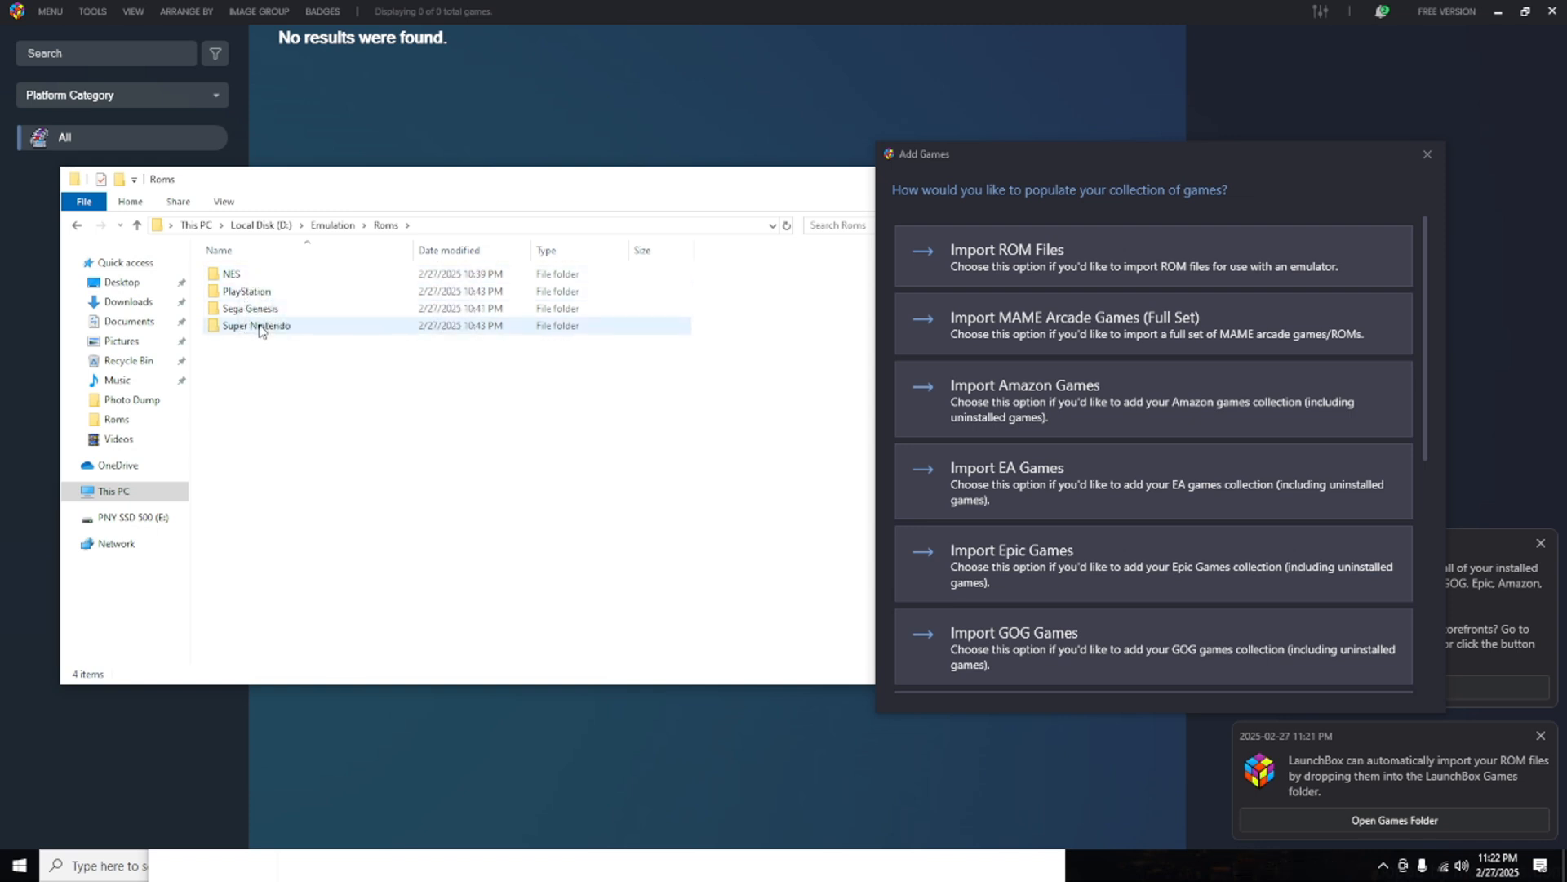
Examine how the ROM files are sorted by console in the NES, PlayStation, Sega Genesis and Super Nintendo folders.
double_click(232, 275)
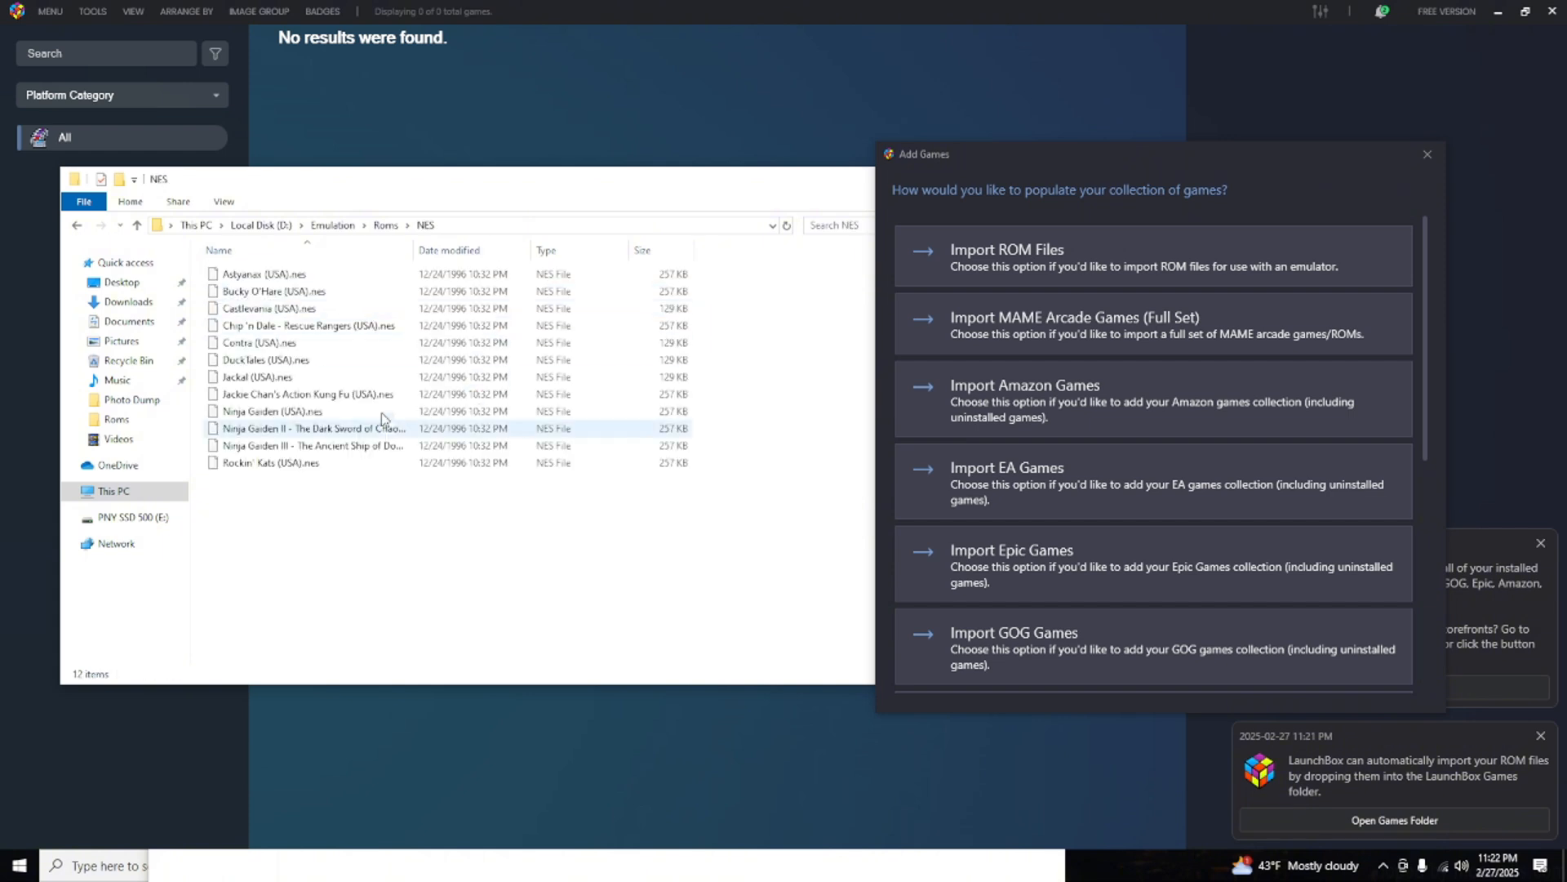
left_click(386, 225)
left_click(249, 293)
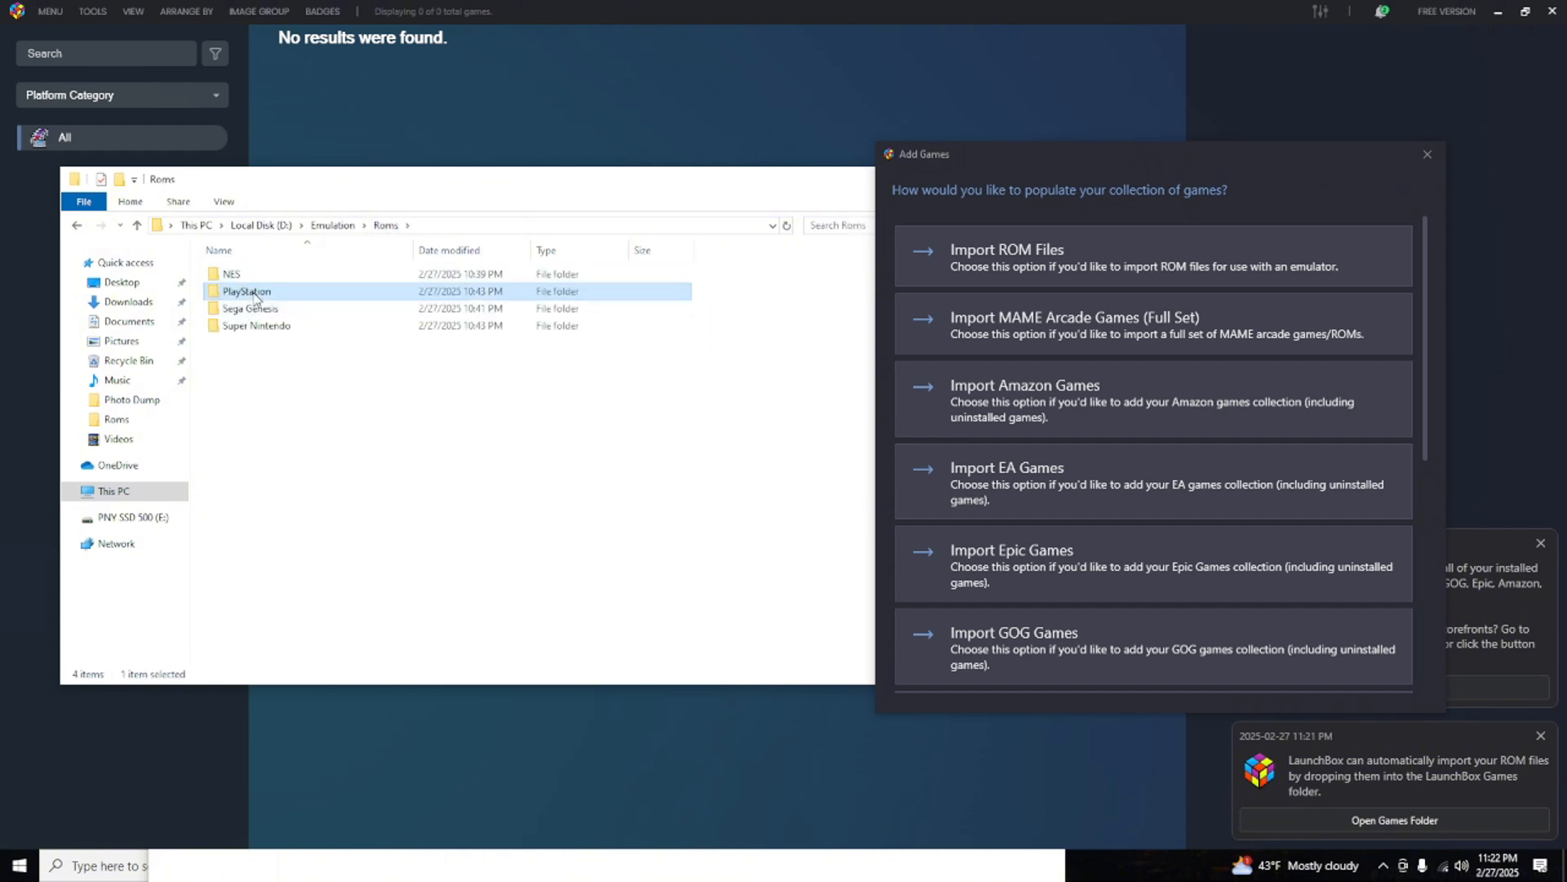
double_click(253, 292)
left_click(386, 226)
left_click(249, 309)
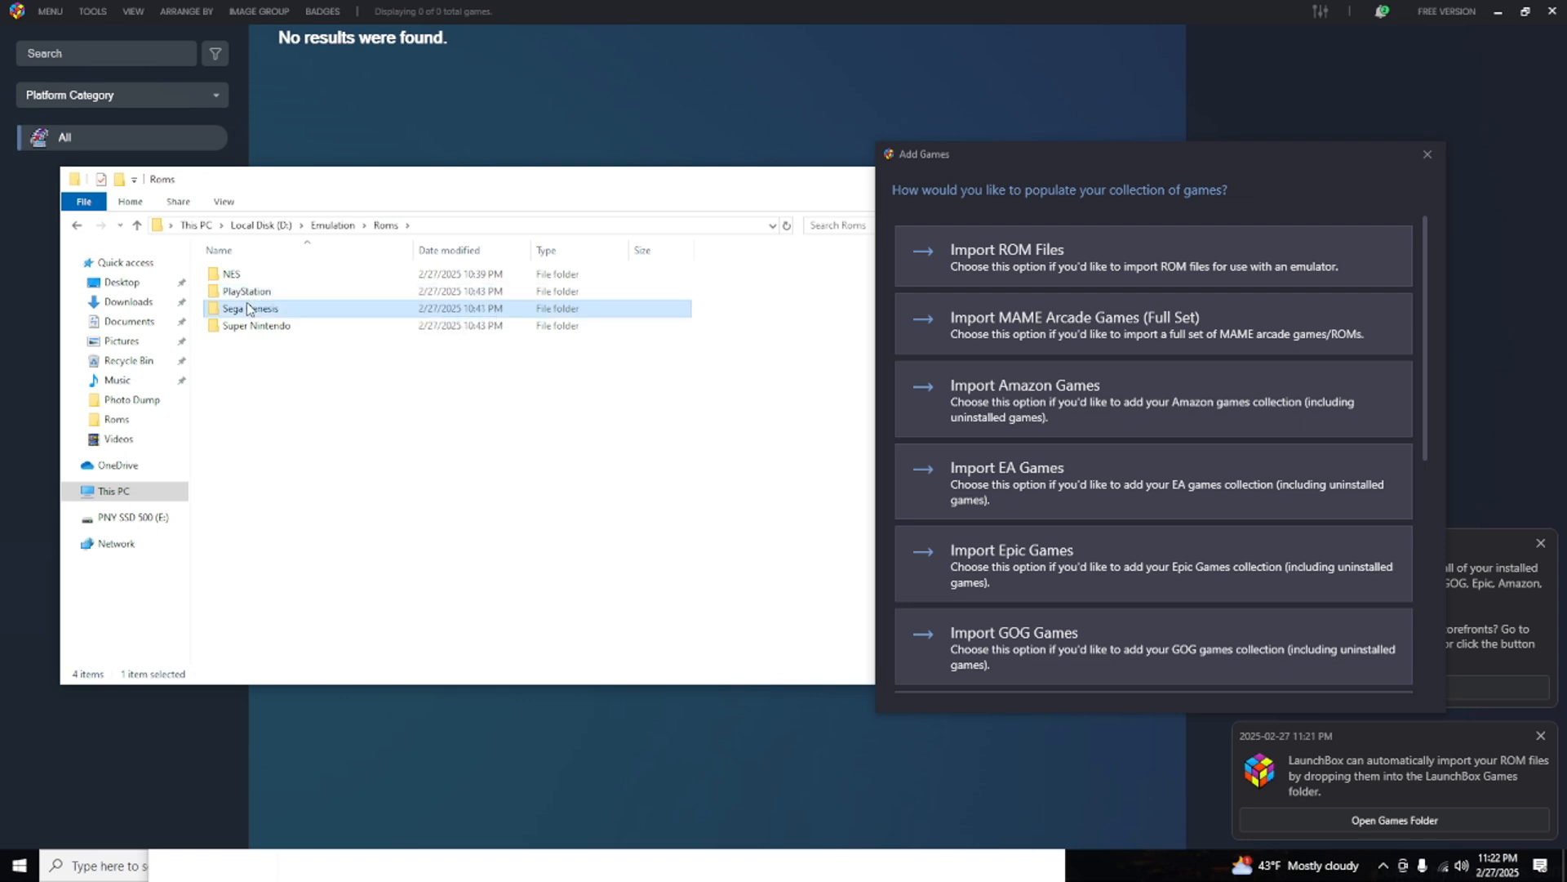
double_click(249, 309)
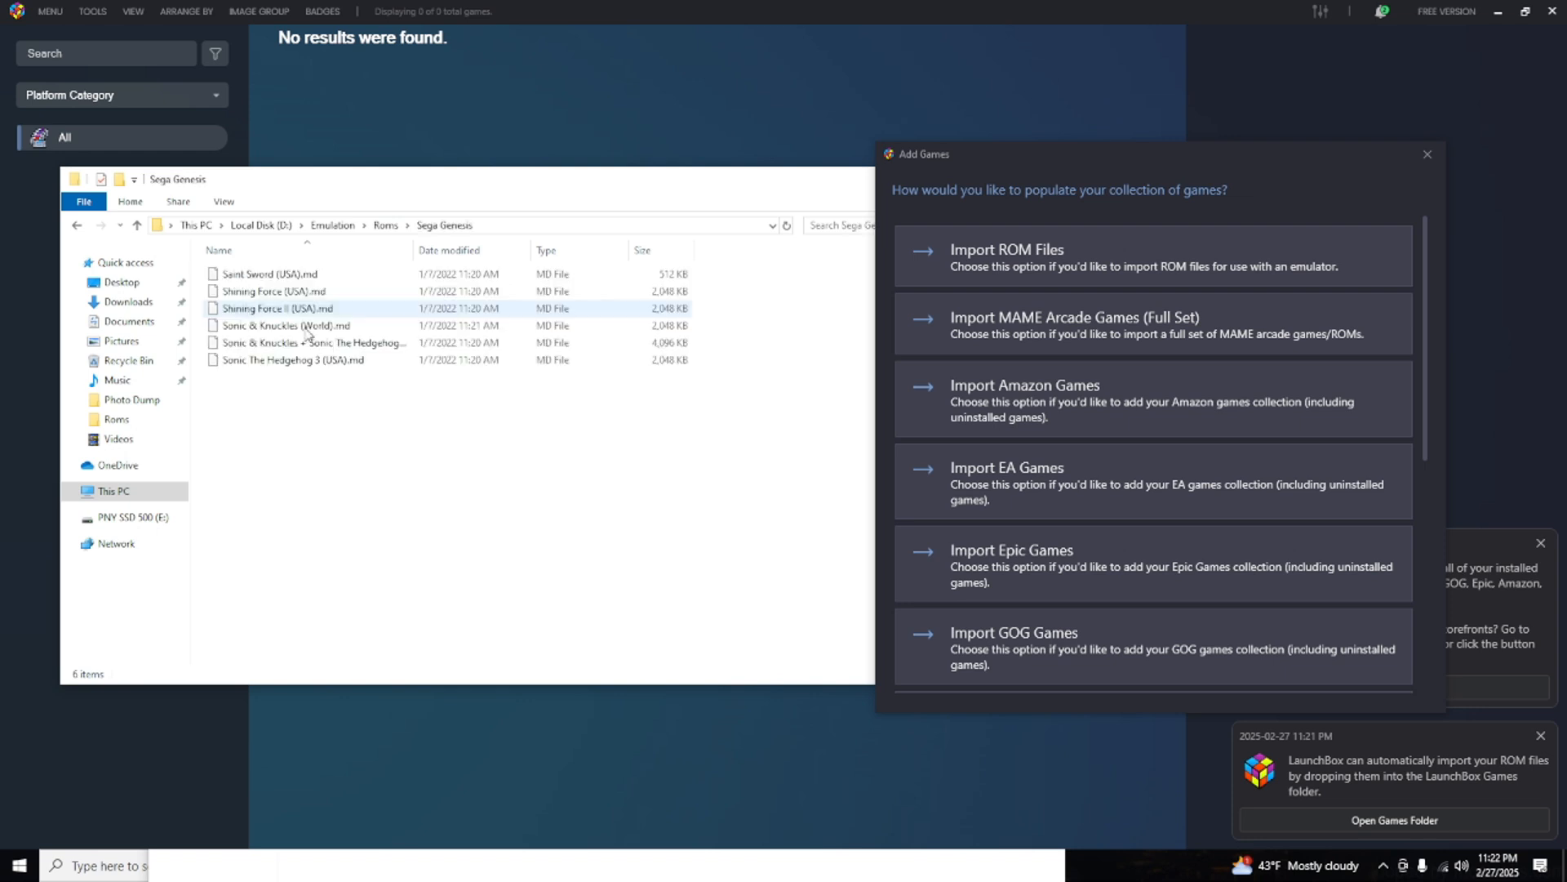
left_click(386, 225)
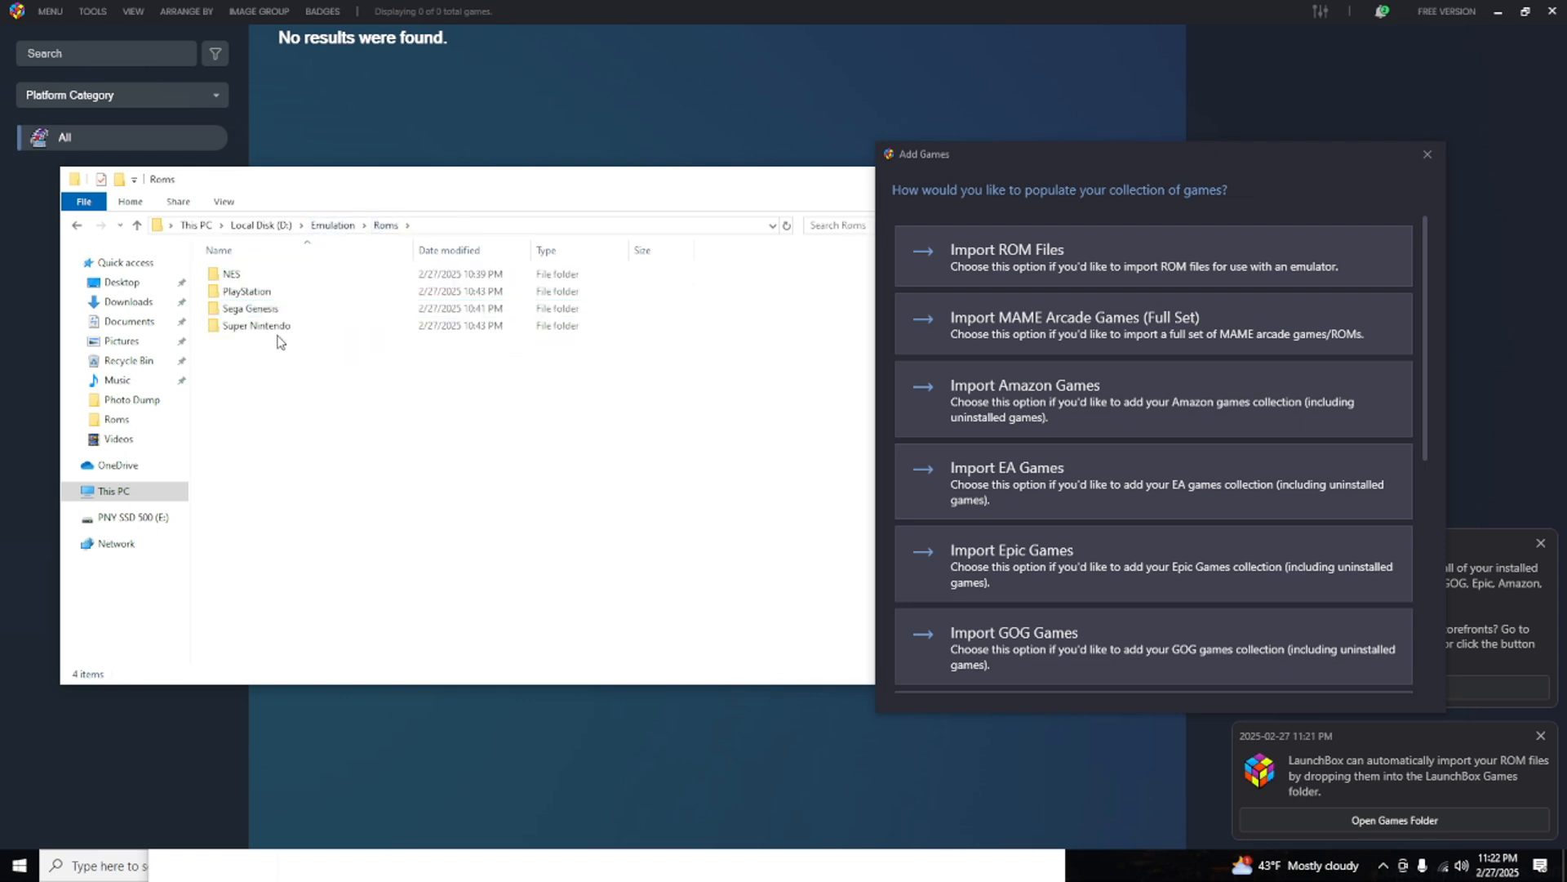
double_click(260, 326)
left_click(386, 225)
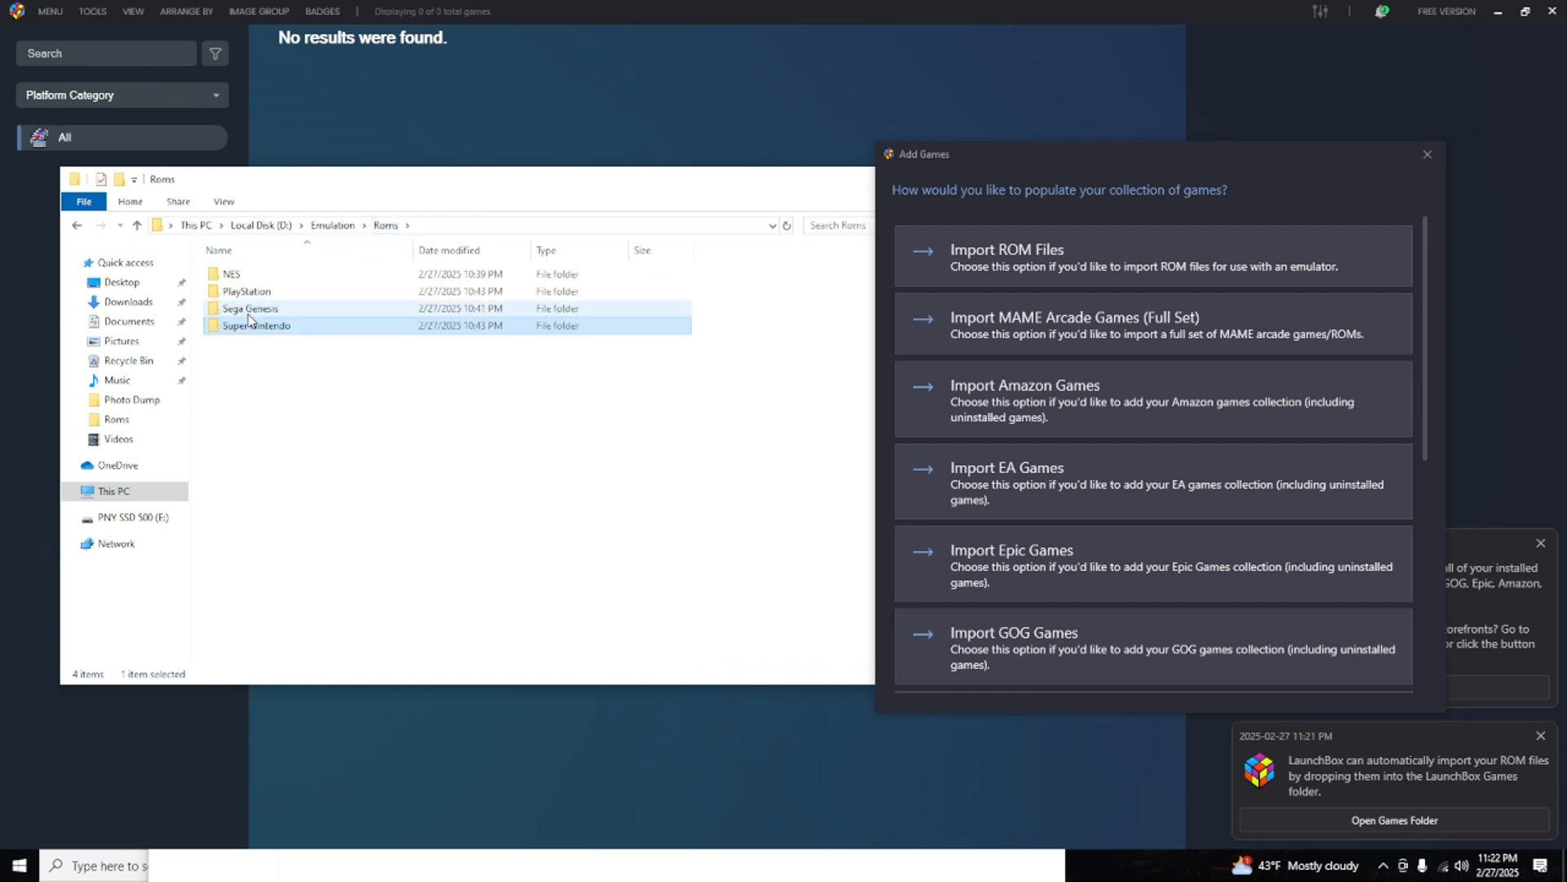
double_click(238, 275)
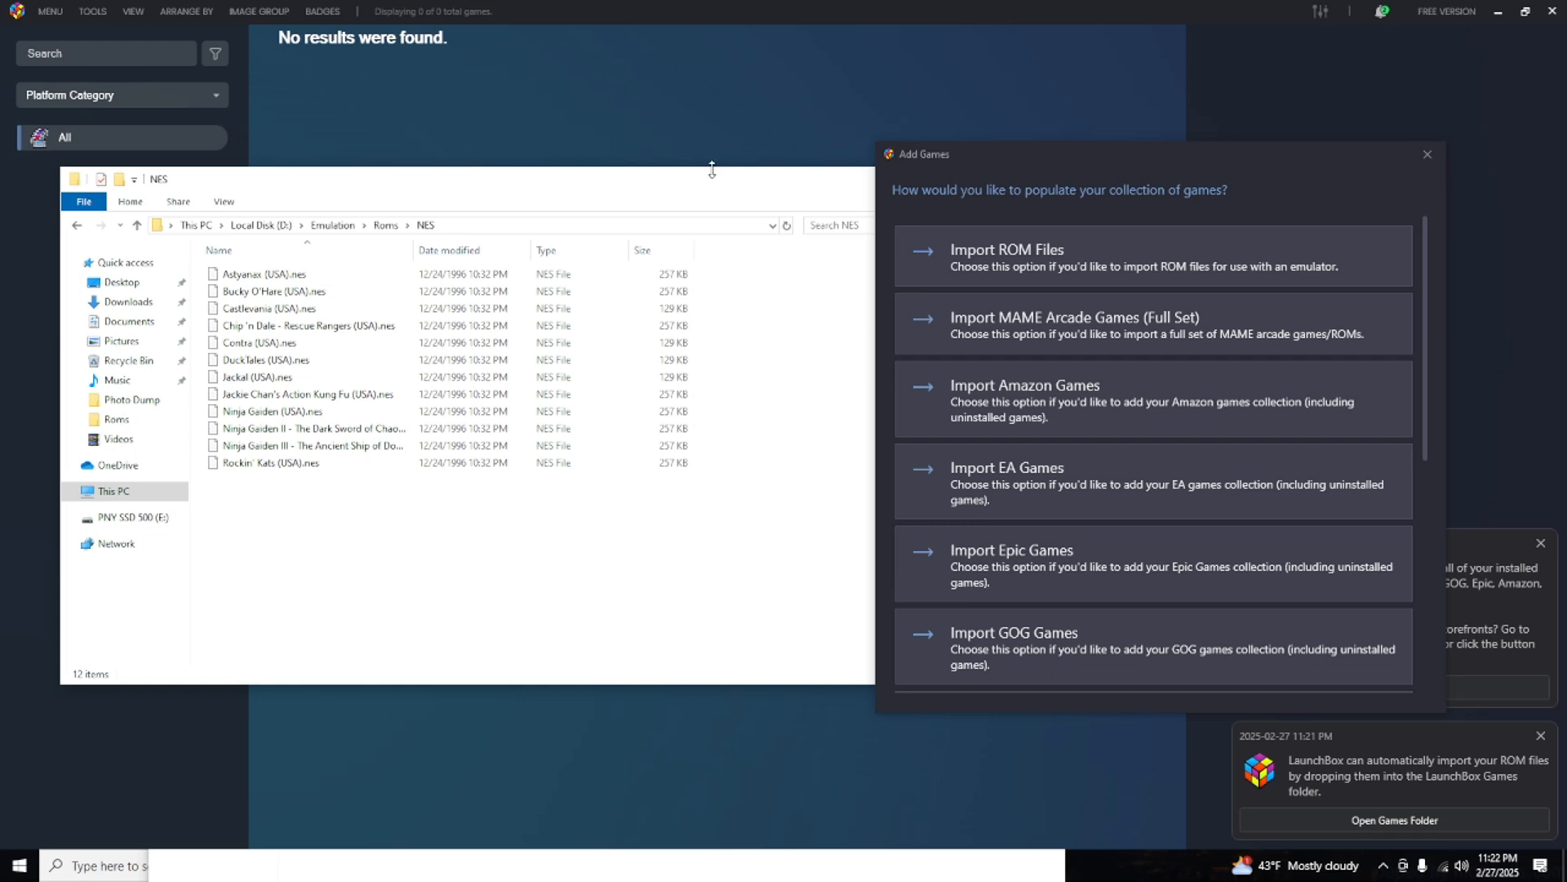
left_click(385, 225)
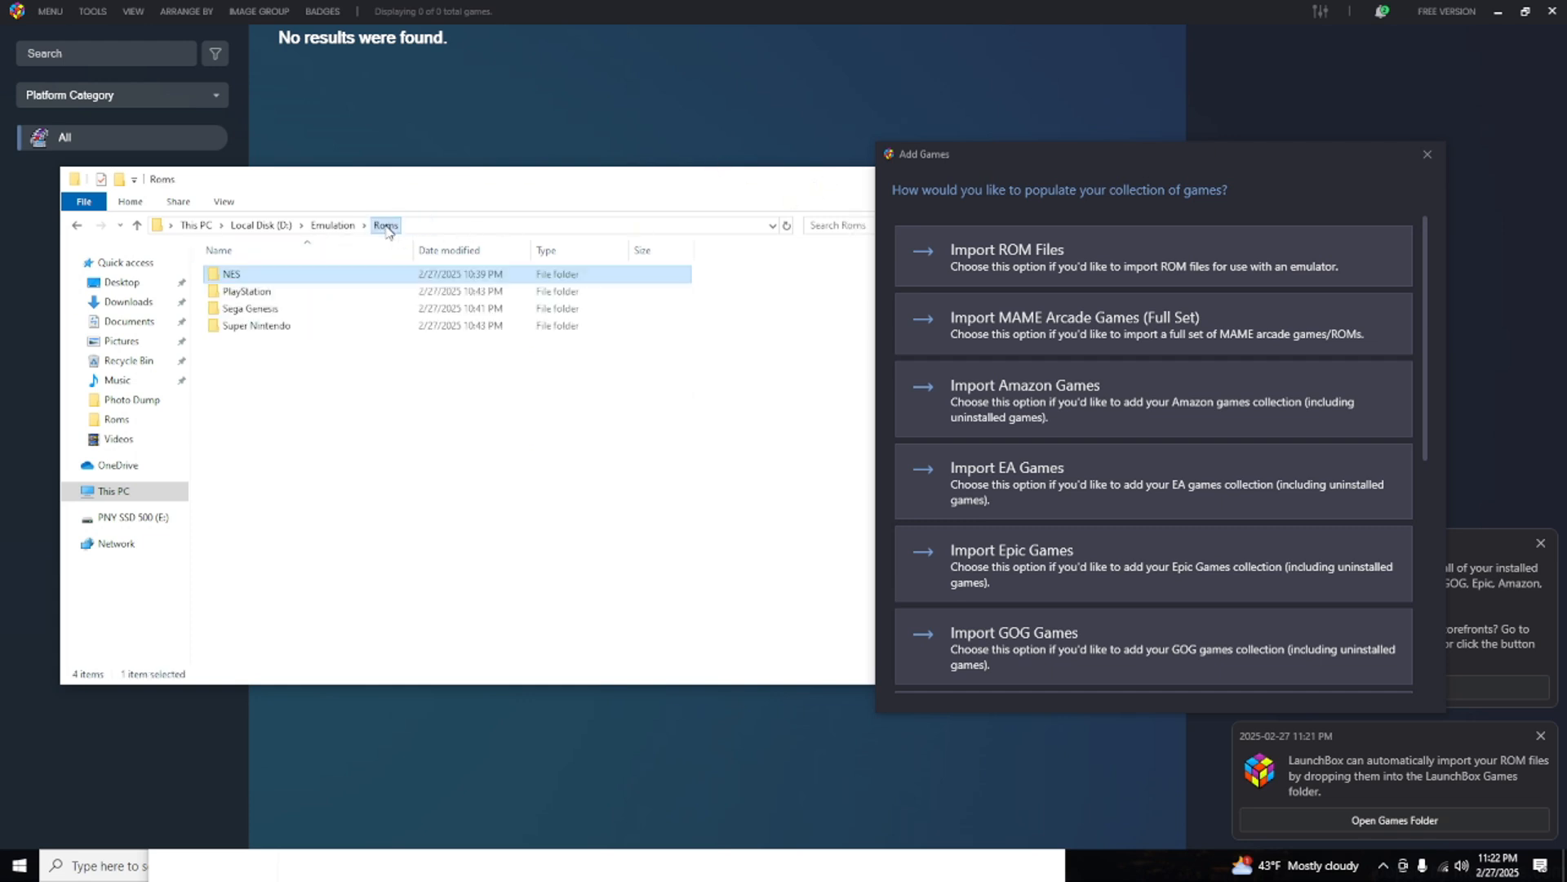
left_click_drag(249, 362, 227, 272)
left_click(345, 444)
left_click(232, 274)
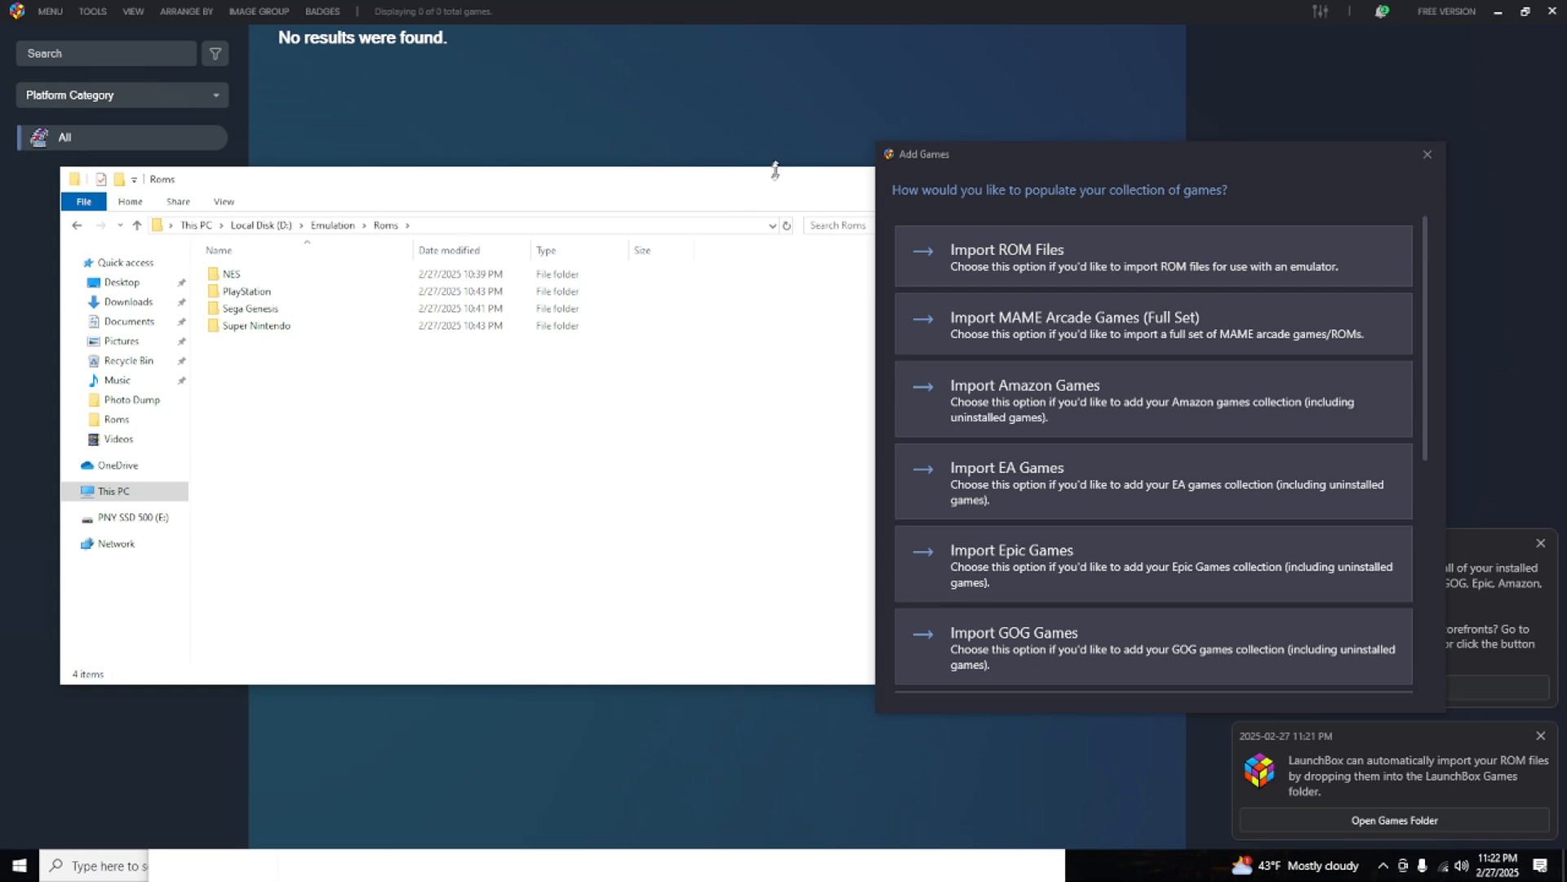
Move the Roms folder window aside, minimize it, and start the Import ROM Files wizard in LaunchBox.
left_click_drag(771, 180, 655, 365)
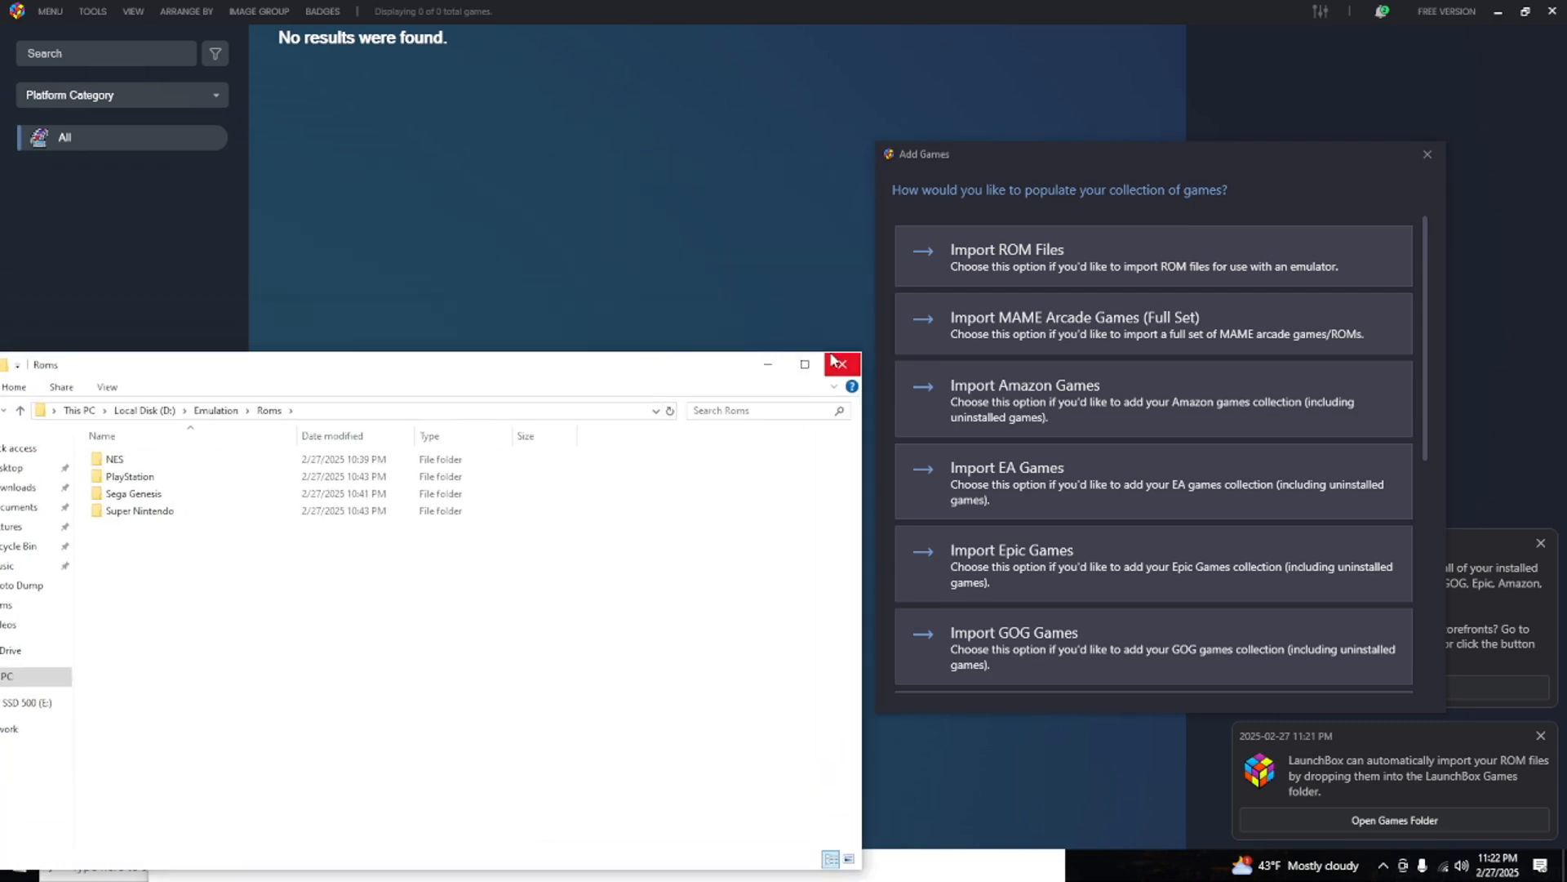
left_click(761, 366)
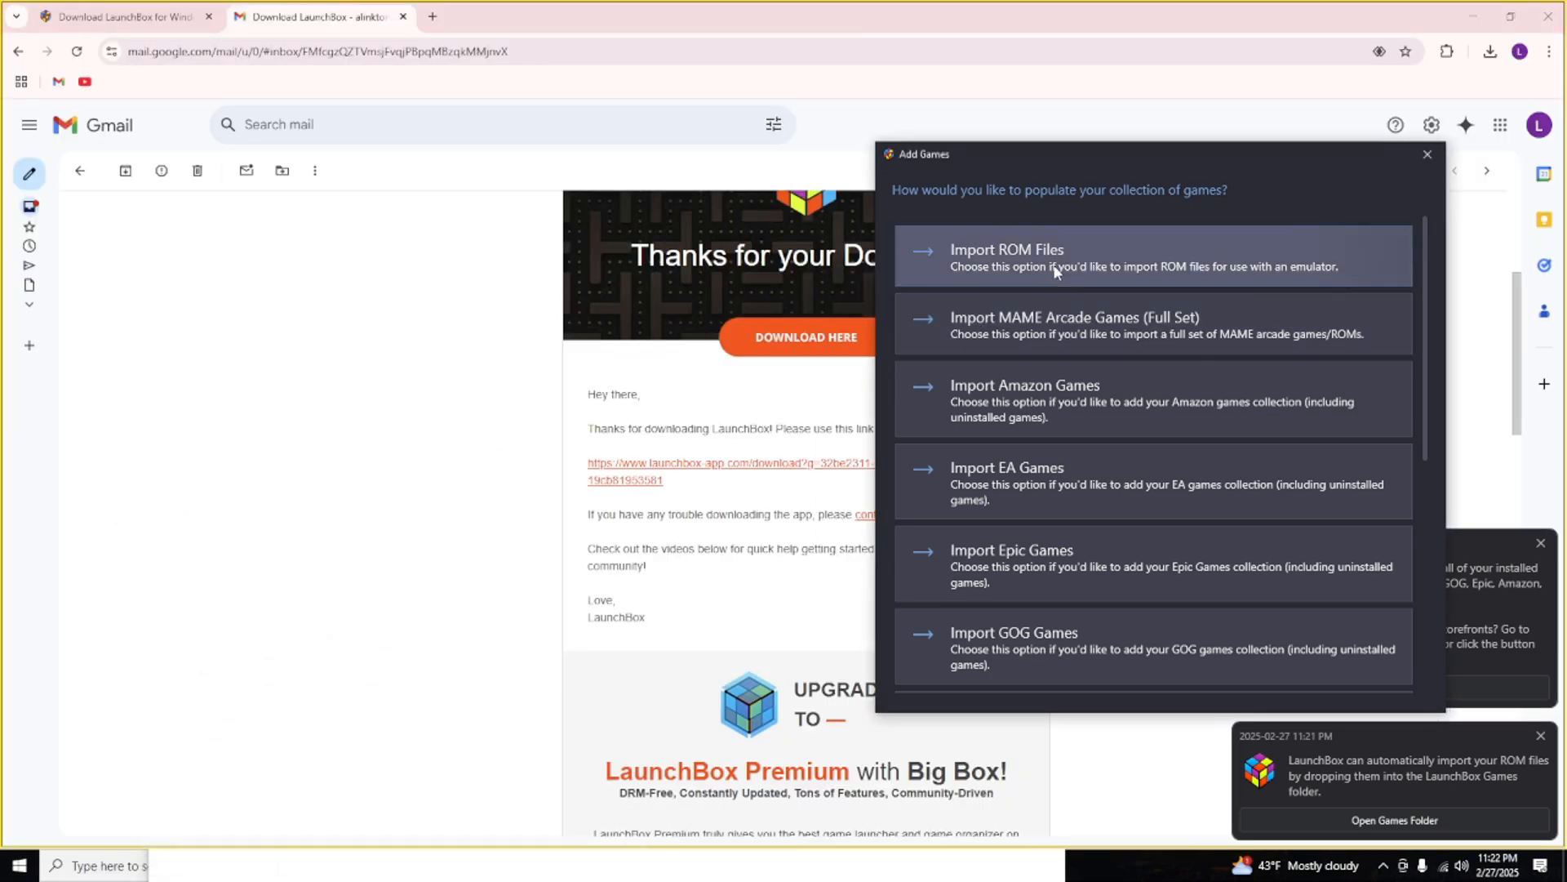
left_click(955, 257)
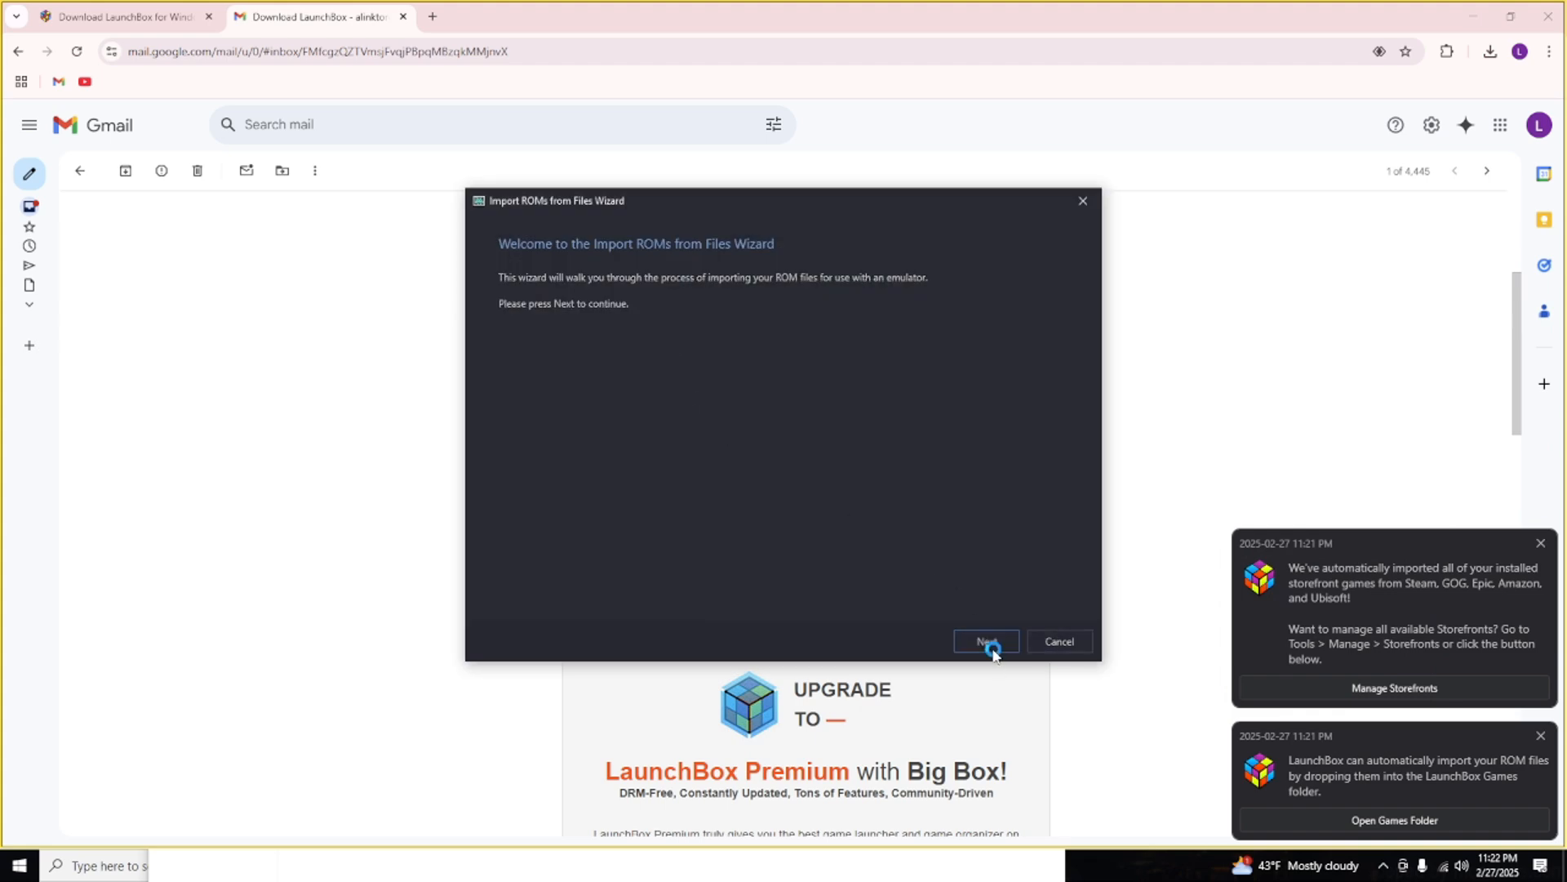
Add the D:\Emulation\Roms\NES folder as the source of the ROM files to import.
left_click(986, 642)
left_click(529, 593)
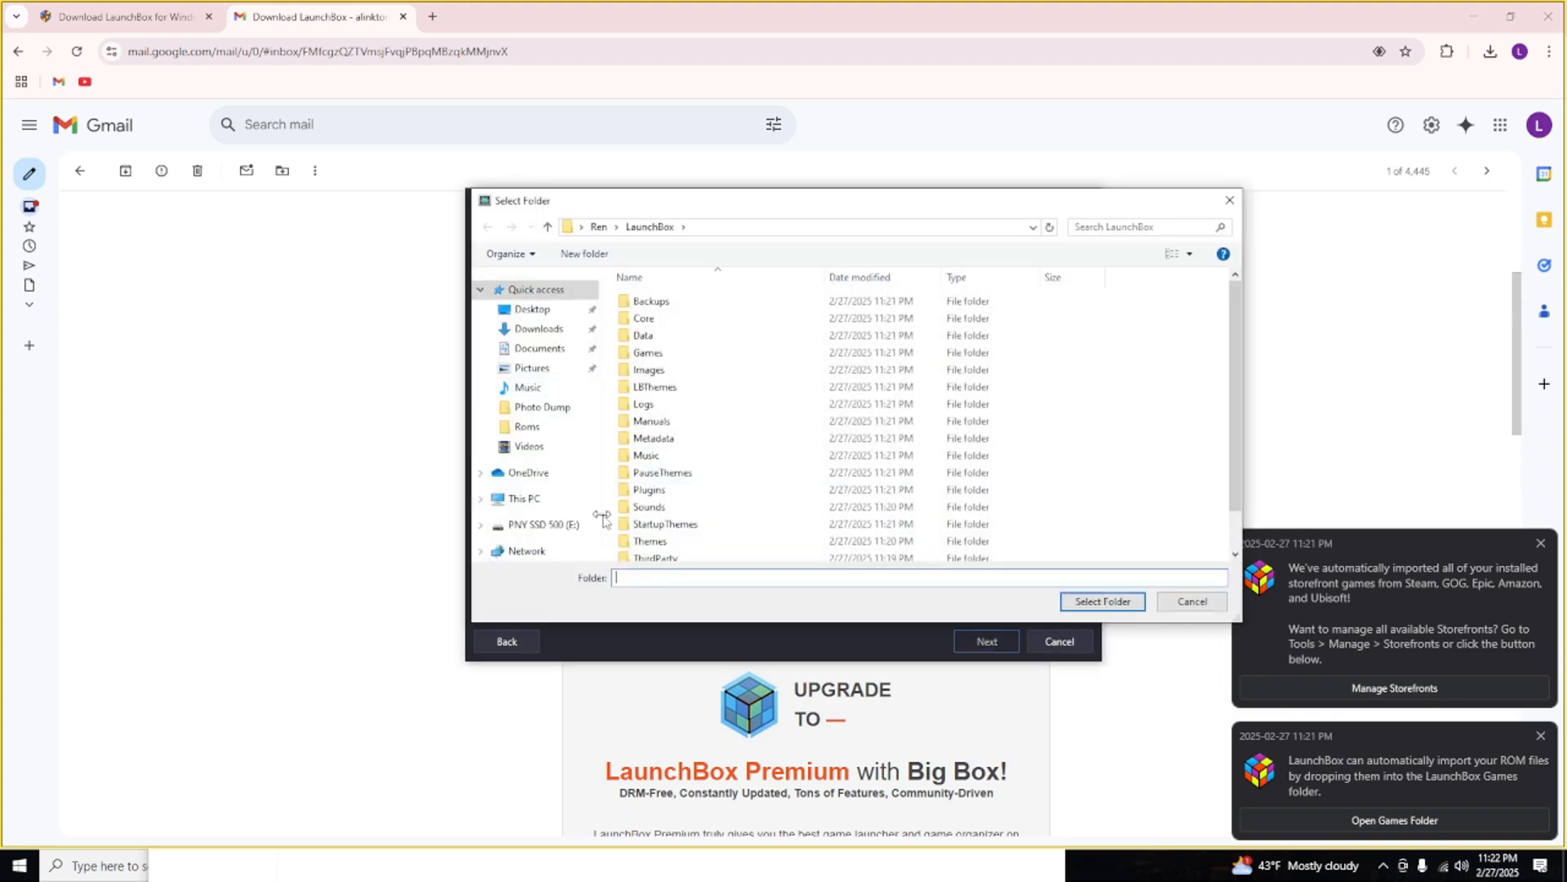
left_click(527, 499)
double_click(922, 489)
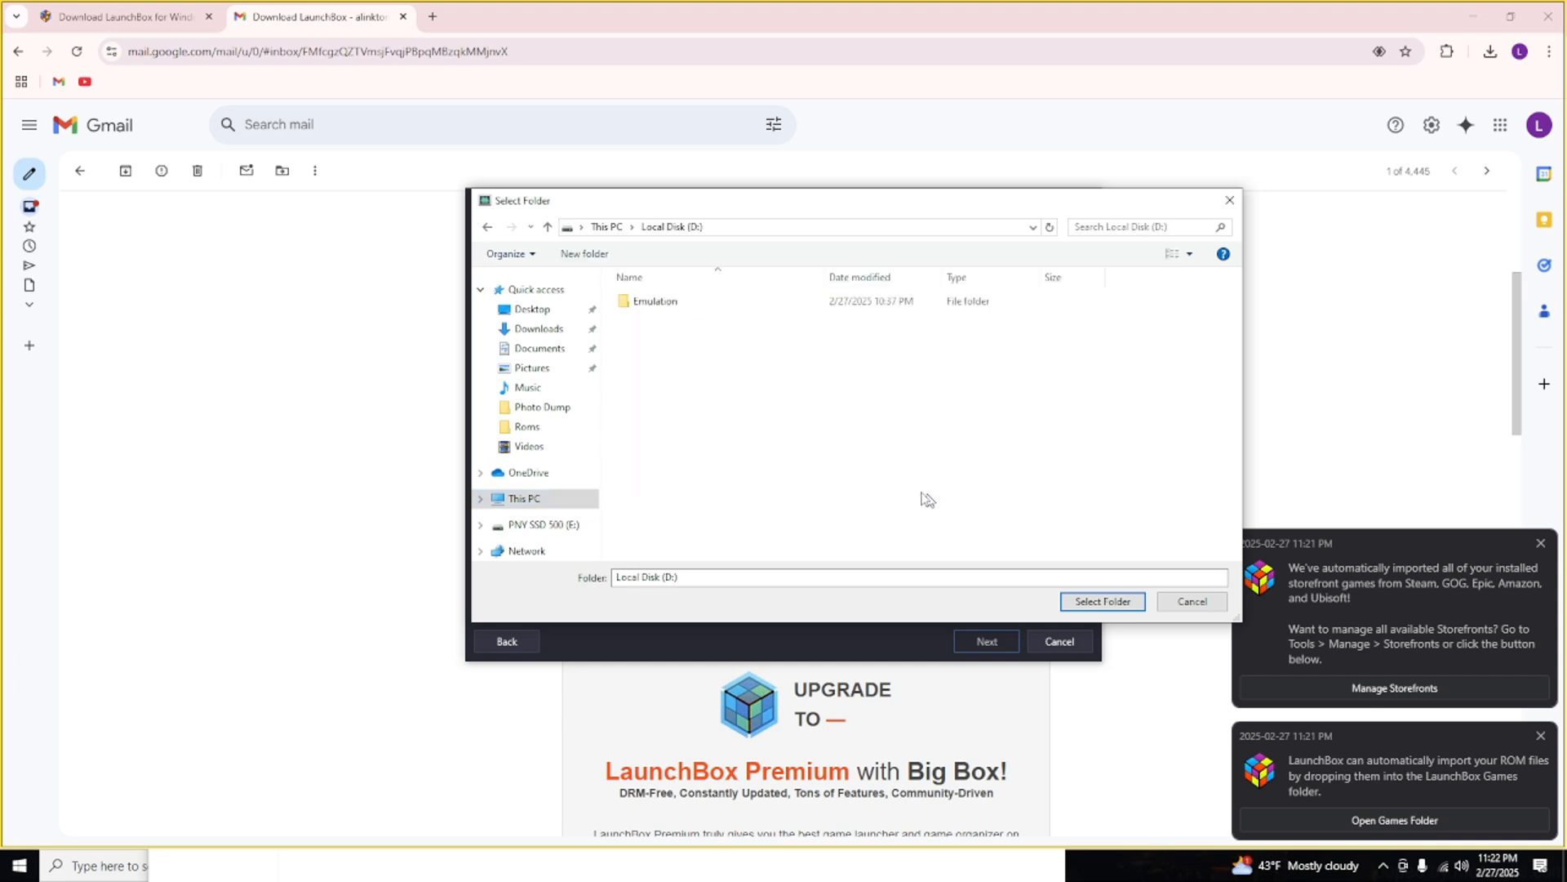
double_click(646, 302)
left_click(658, 302)
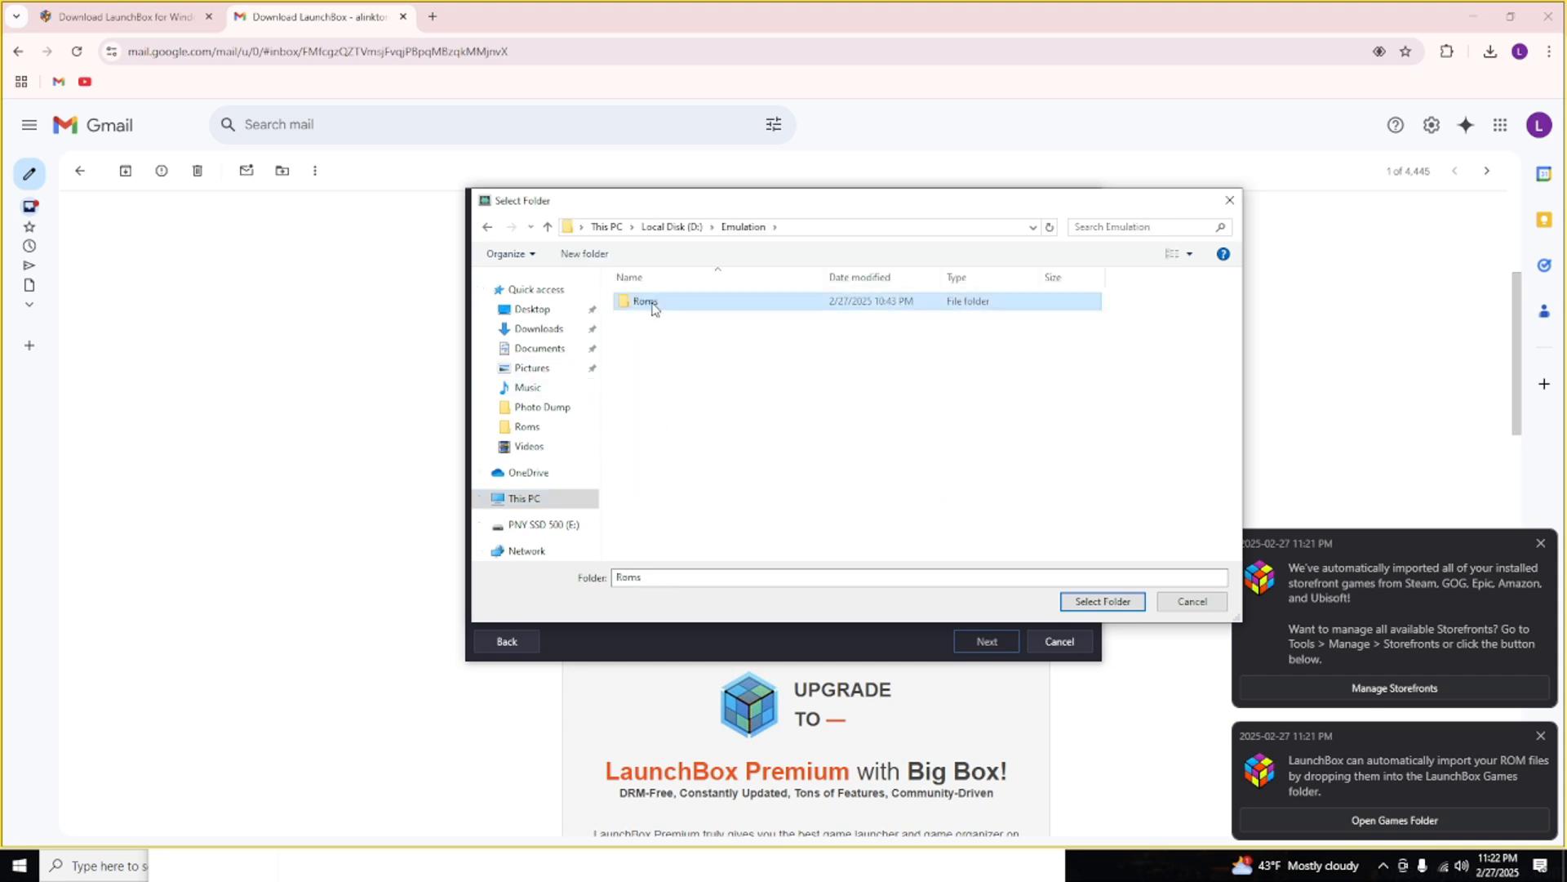
double_click(651, 305)
left_click(642, 303)
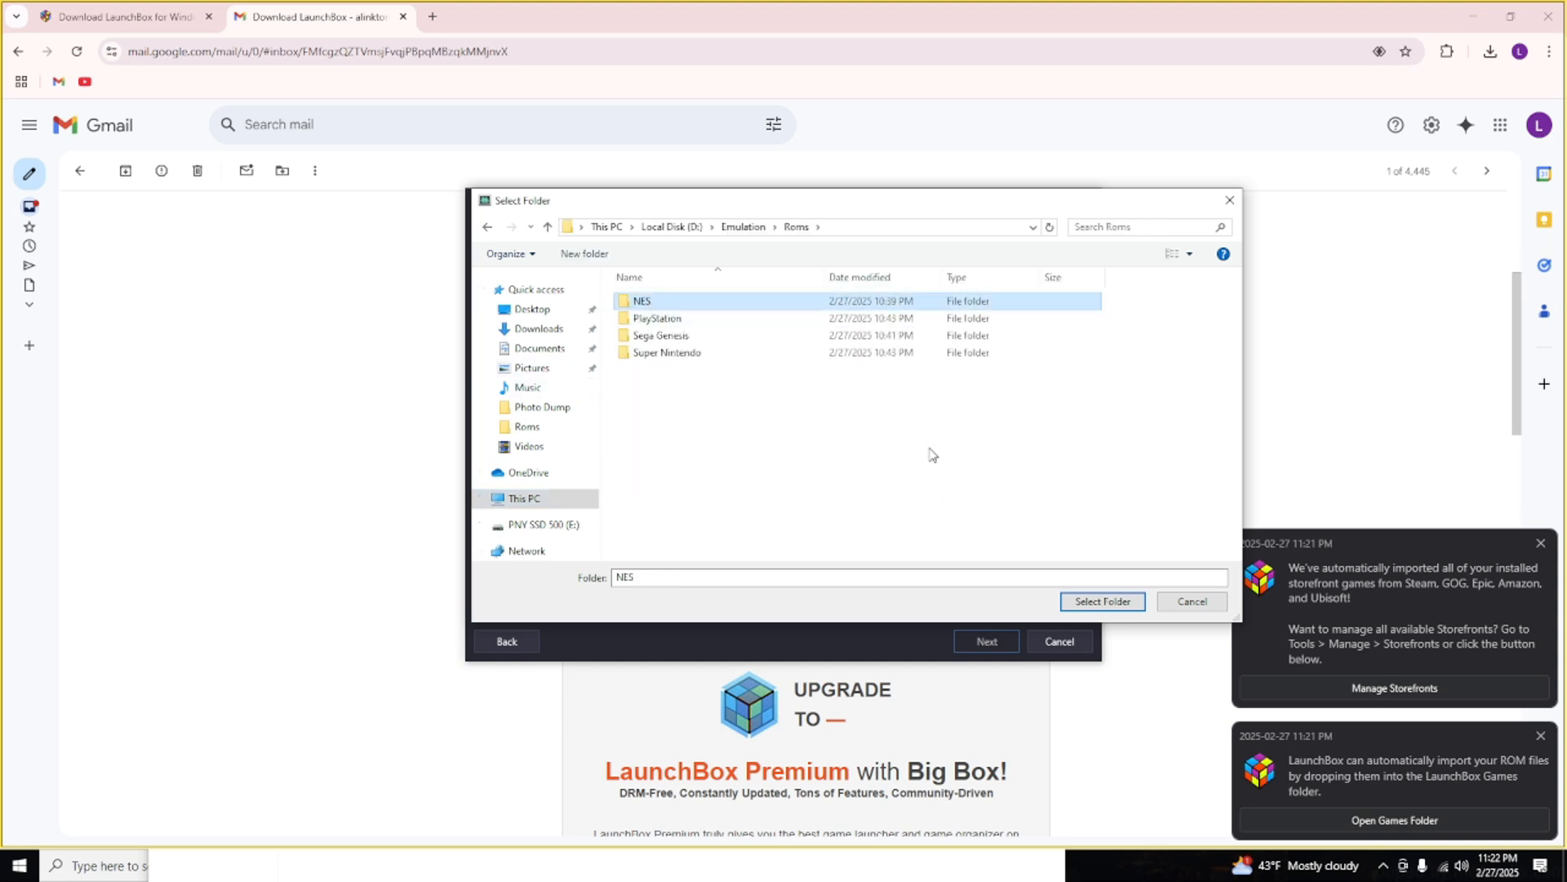
left_click(1101, 601)
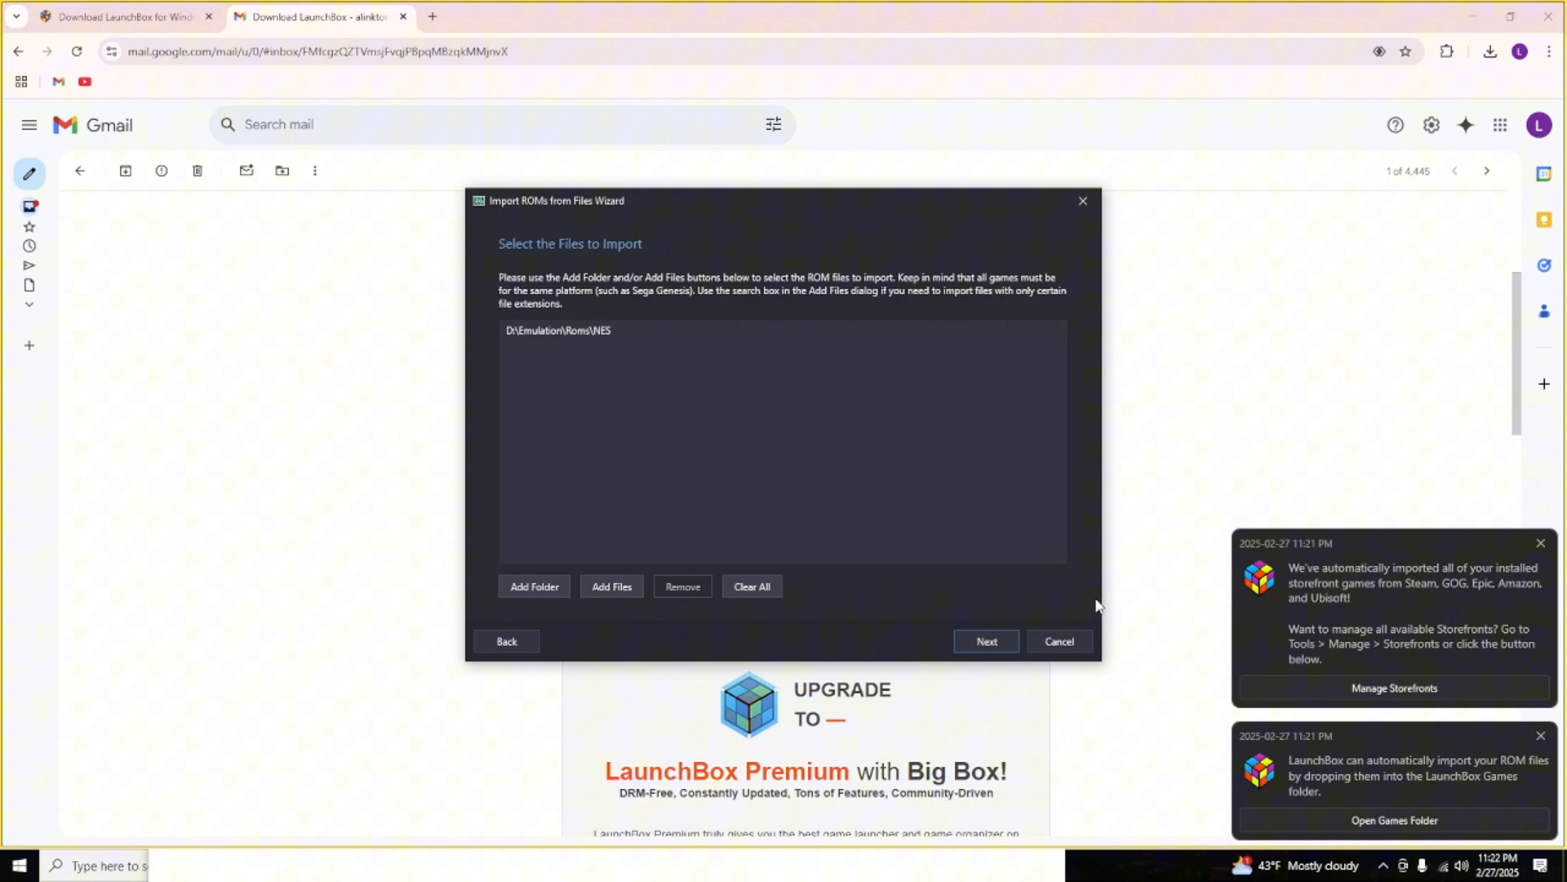
Keep NES as the import platform and set it to scrape as Nintendo Entertainment System.
left_click(1004, 651)
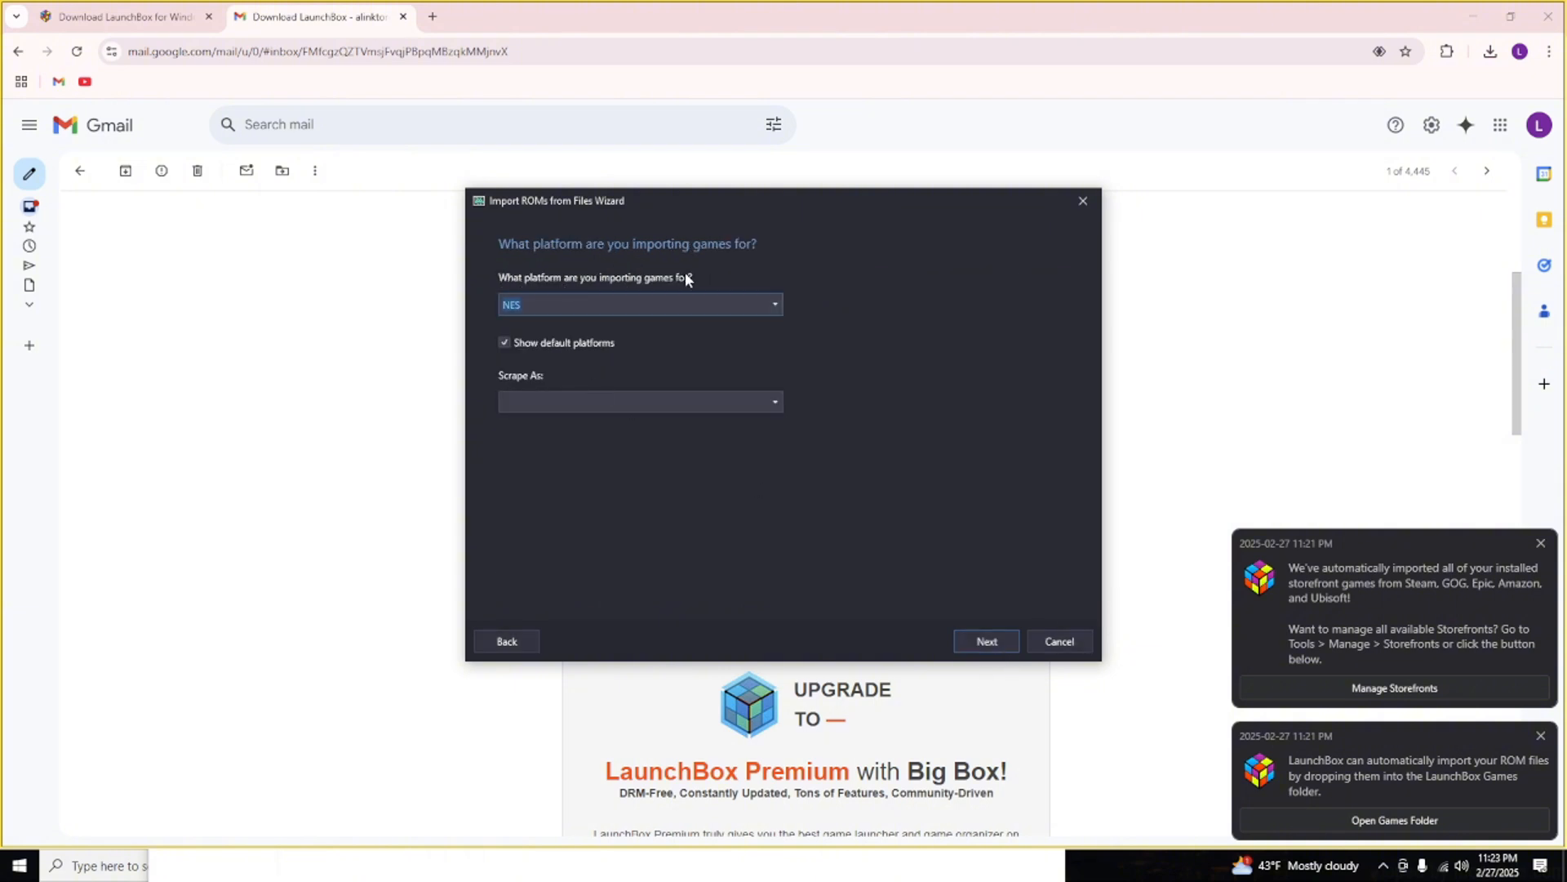
left_click(688, 401)
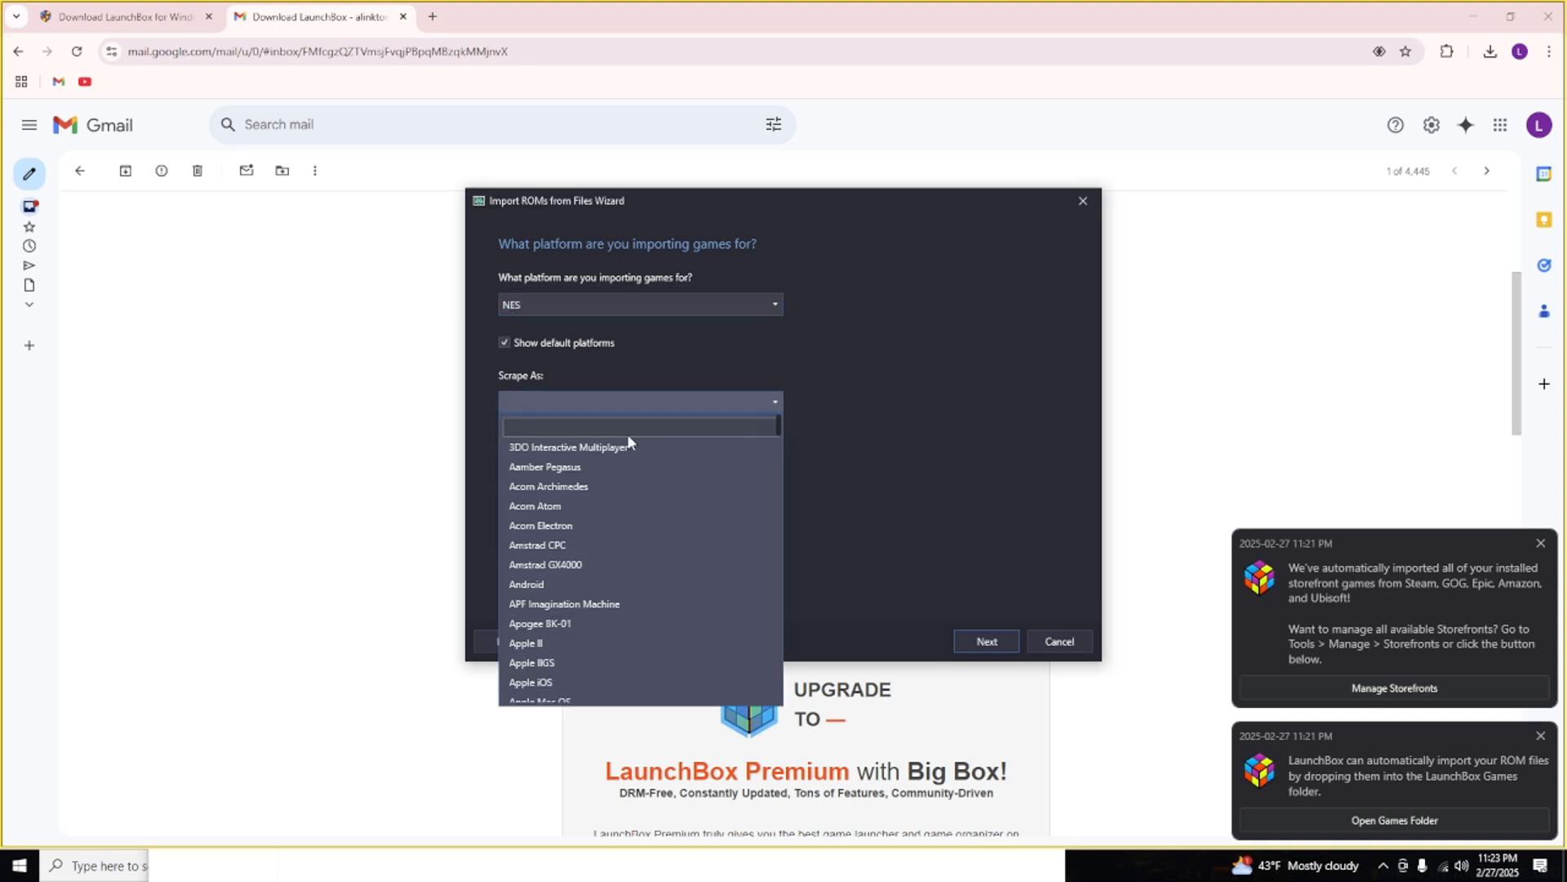
left_click(608, 409)
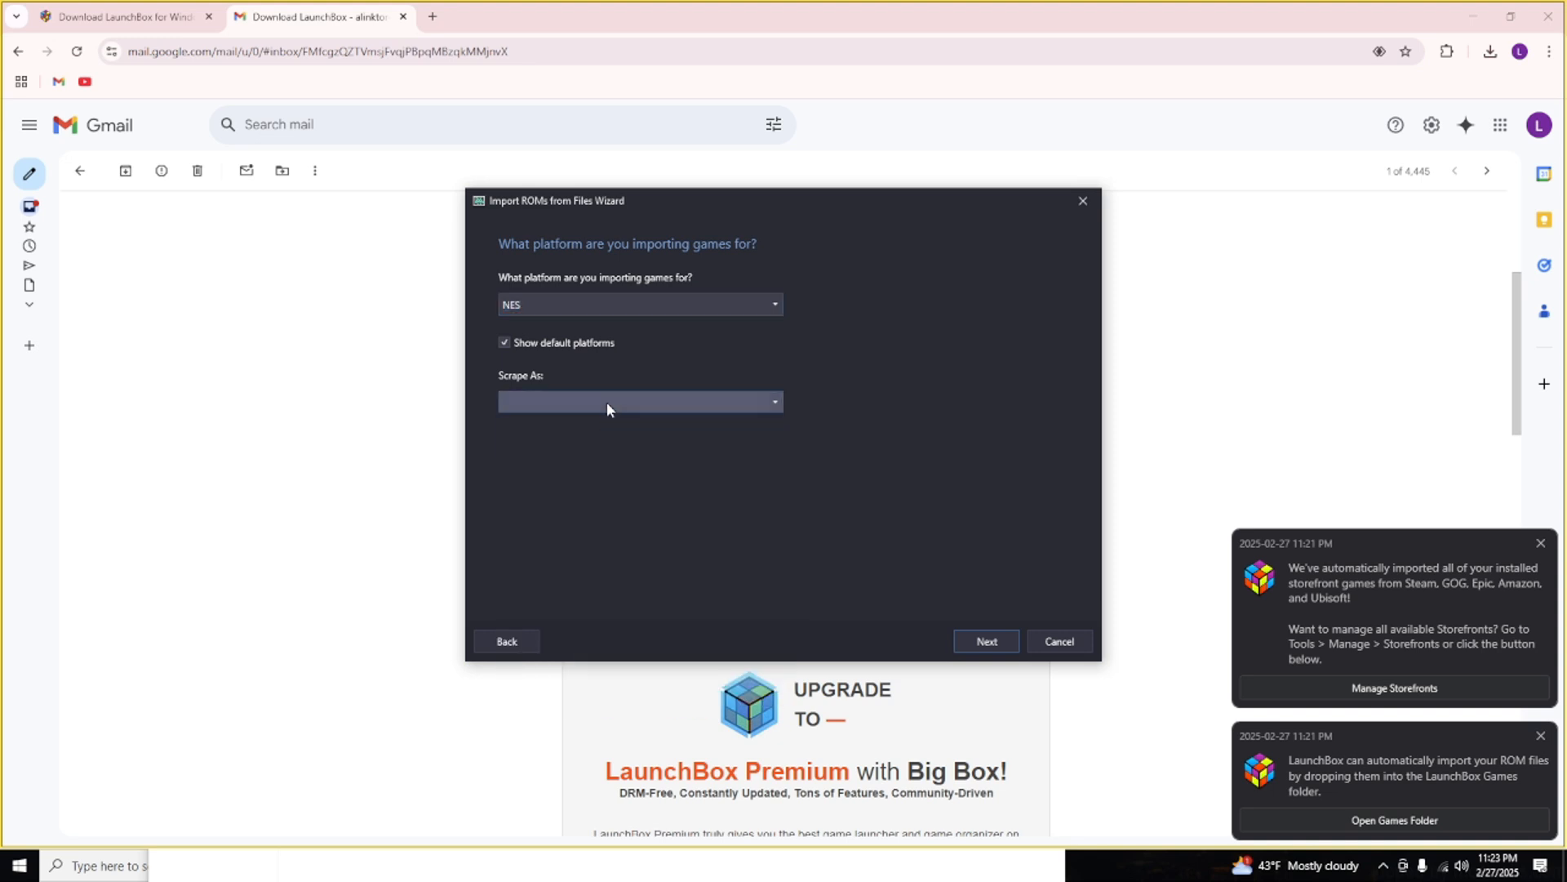
left_click(584, 407)
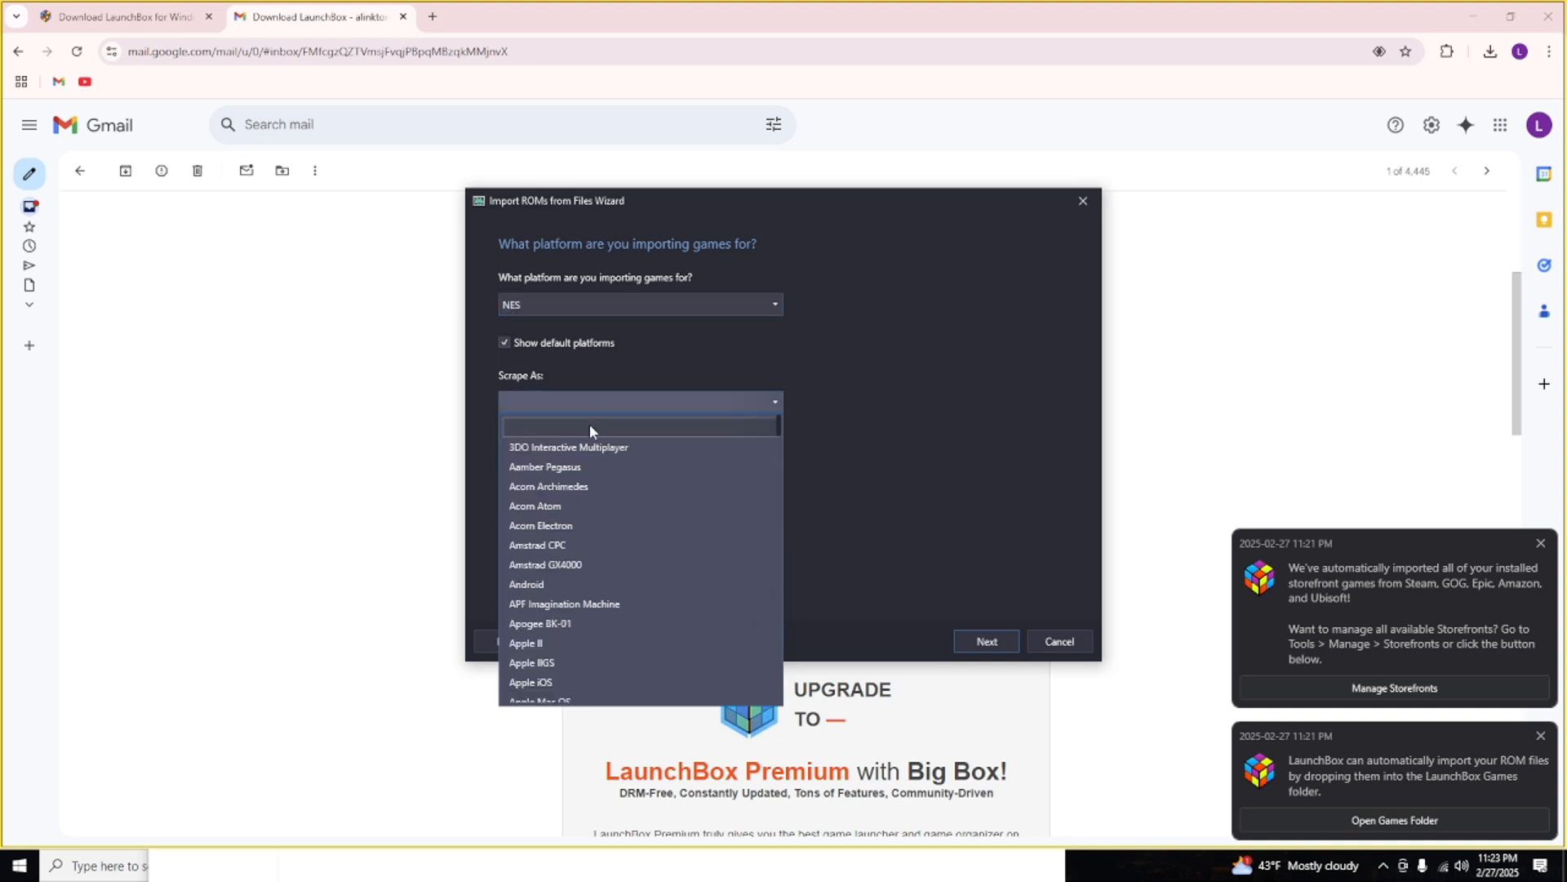
type("ni")
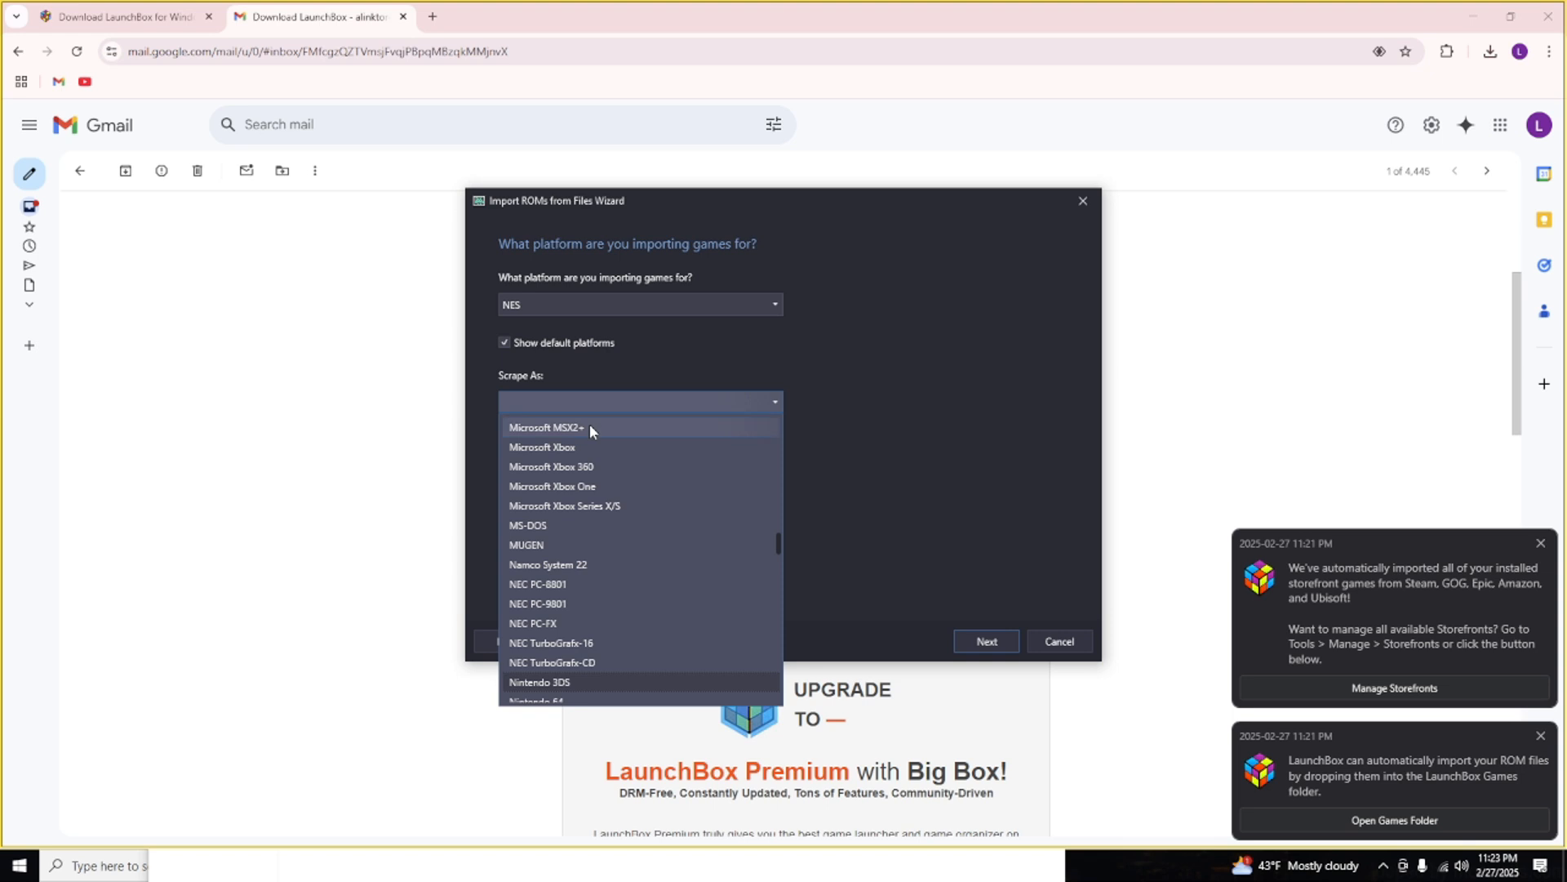
key("Down")
key("Down")
key("Down")
key("Down")
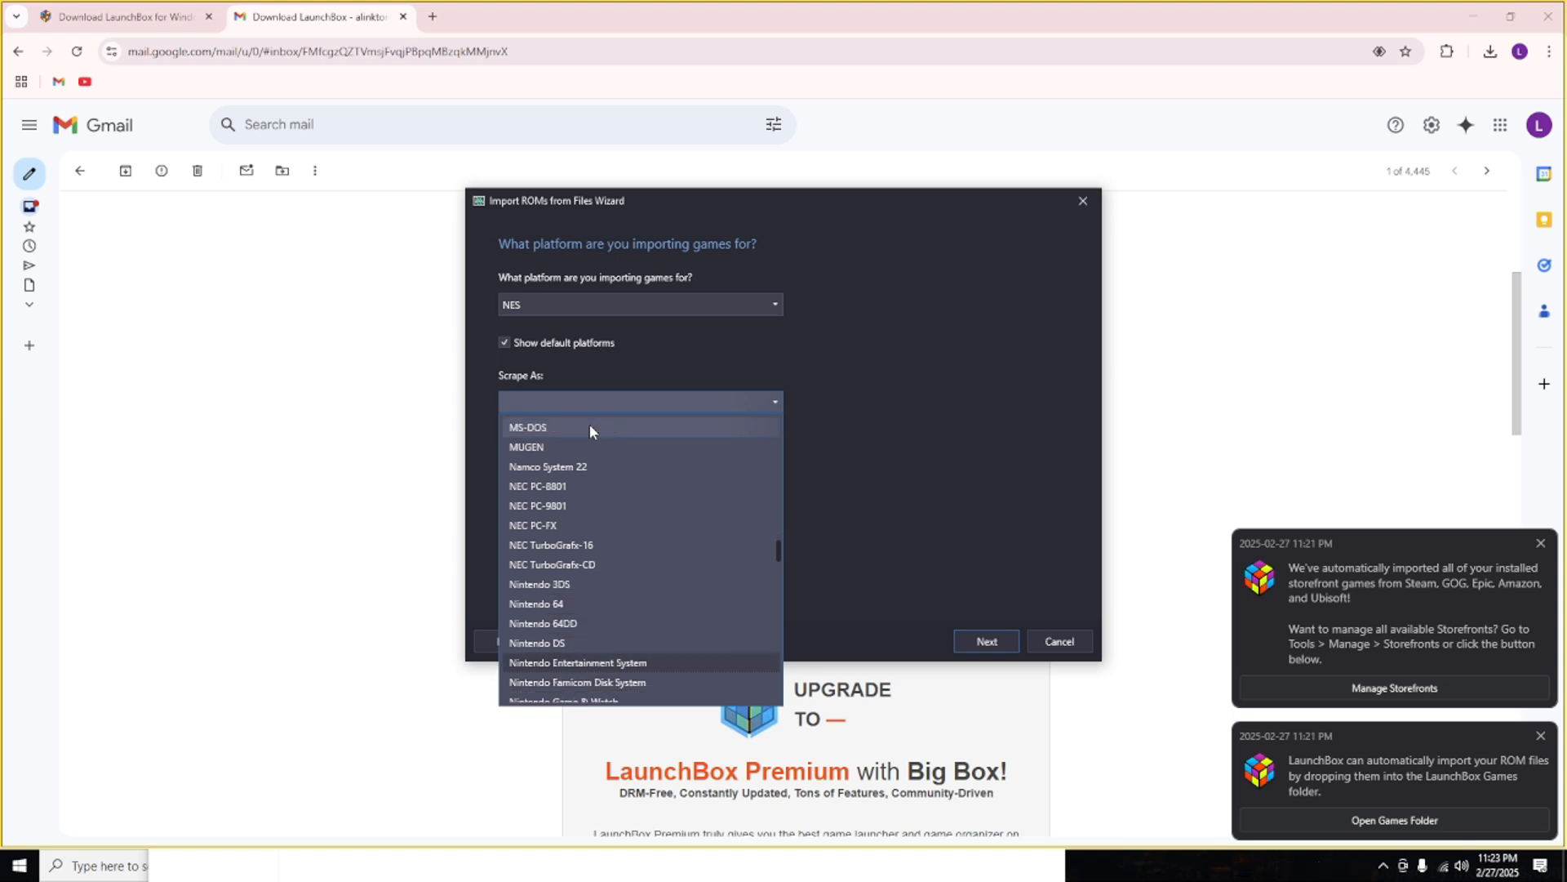
key("Return")
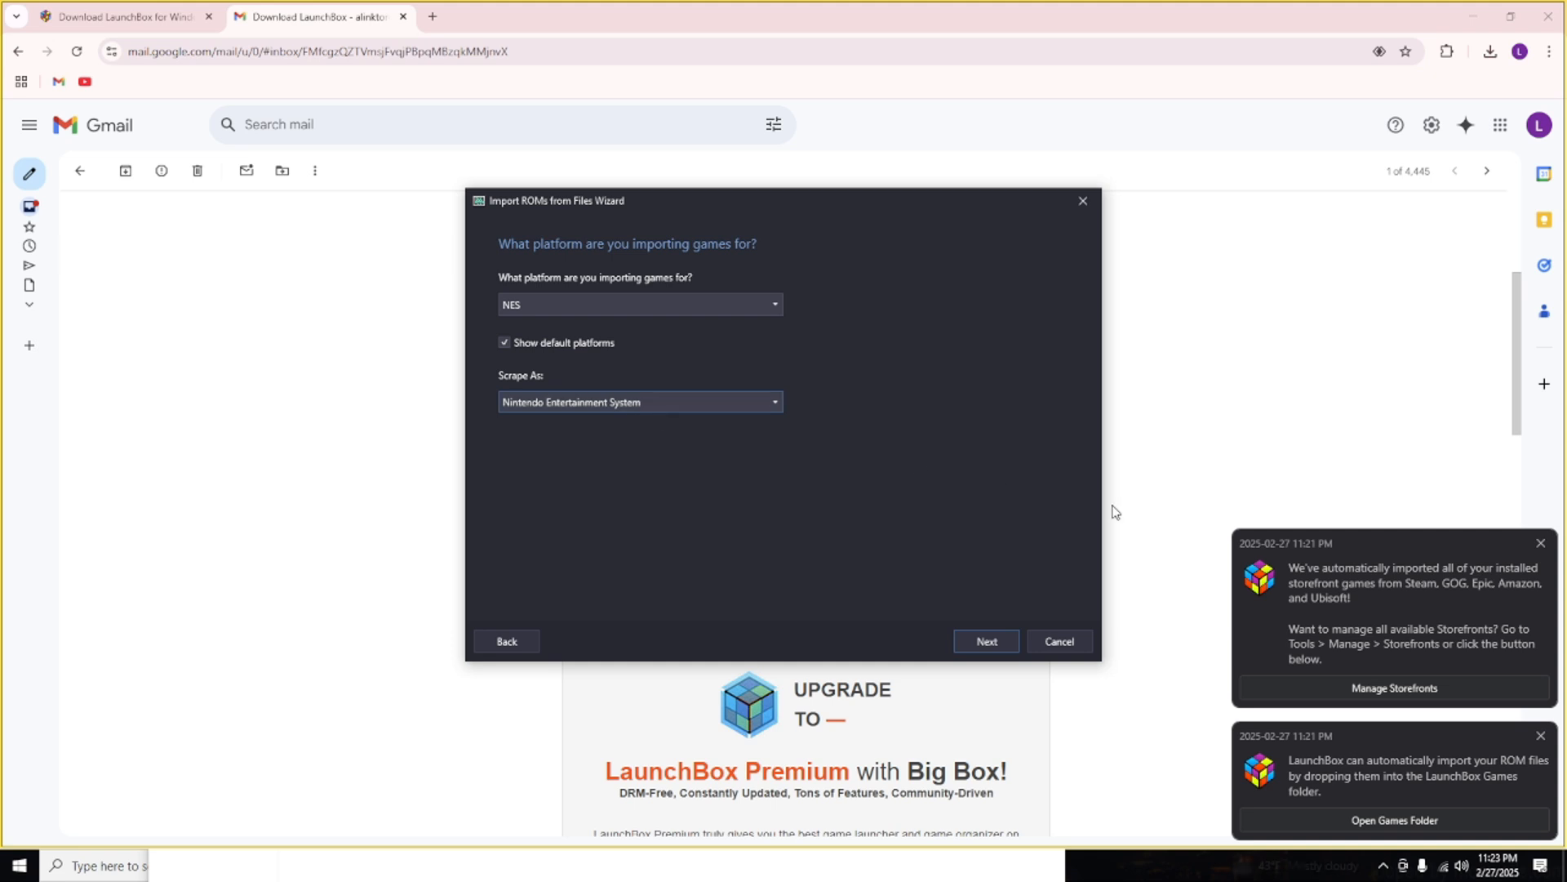
left_click(987, 641)
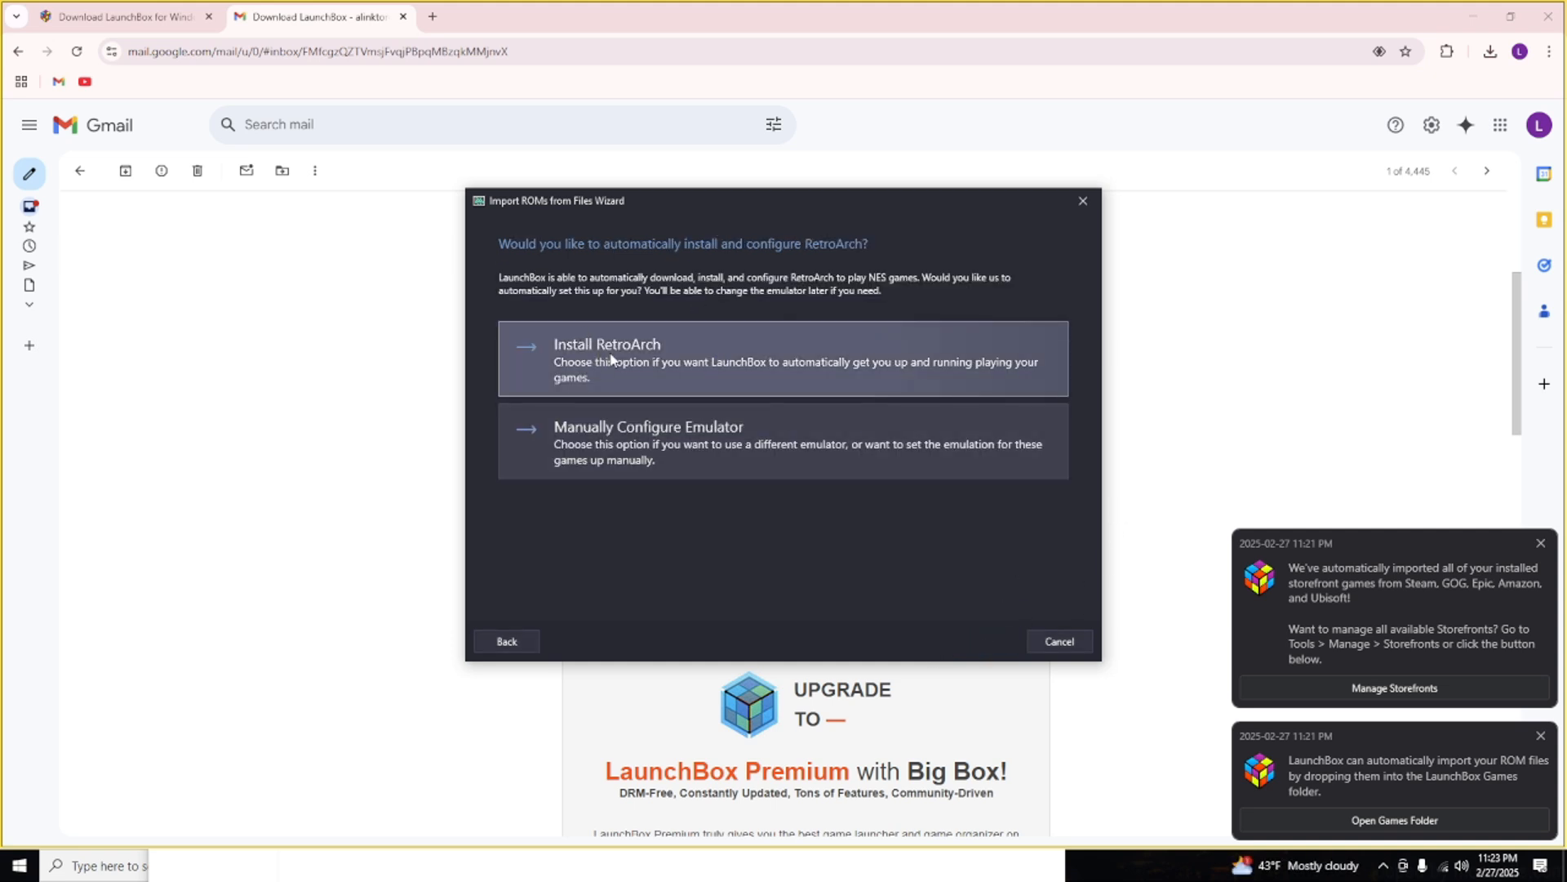
Choose to install RetroArch automatically and use the ROM files in their current location.
left_click(674, 360)
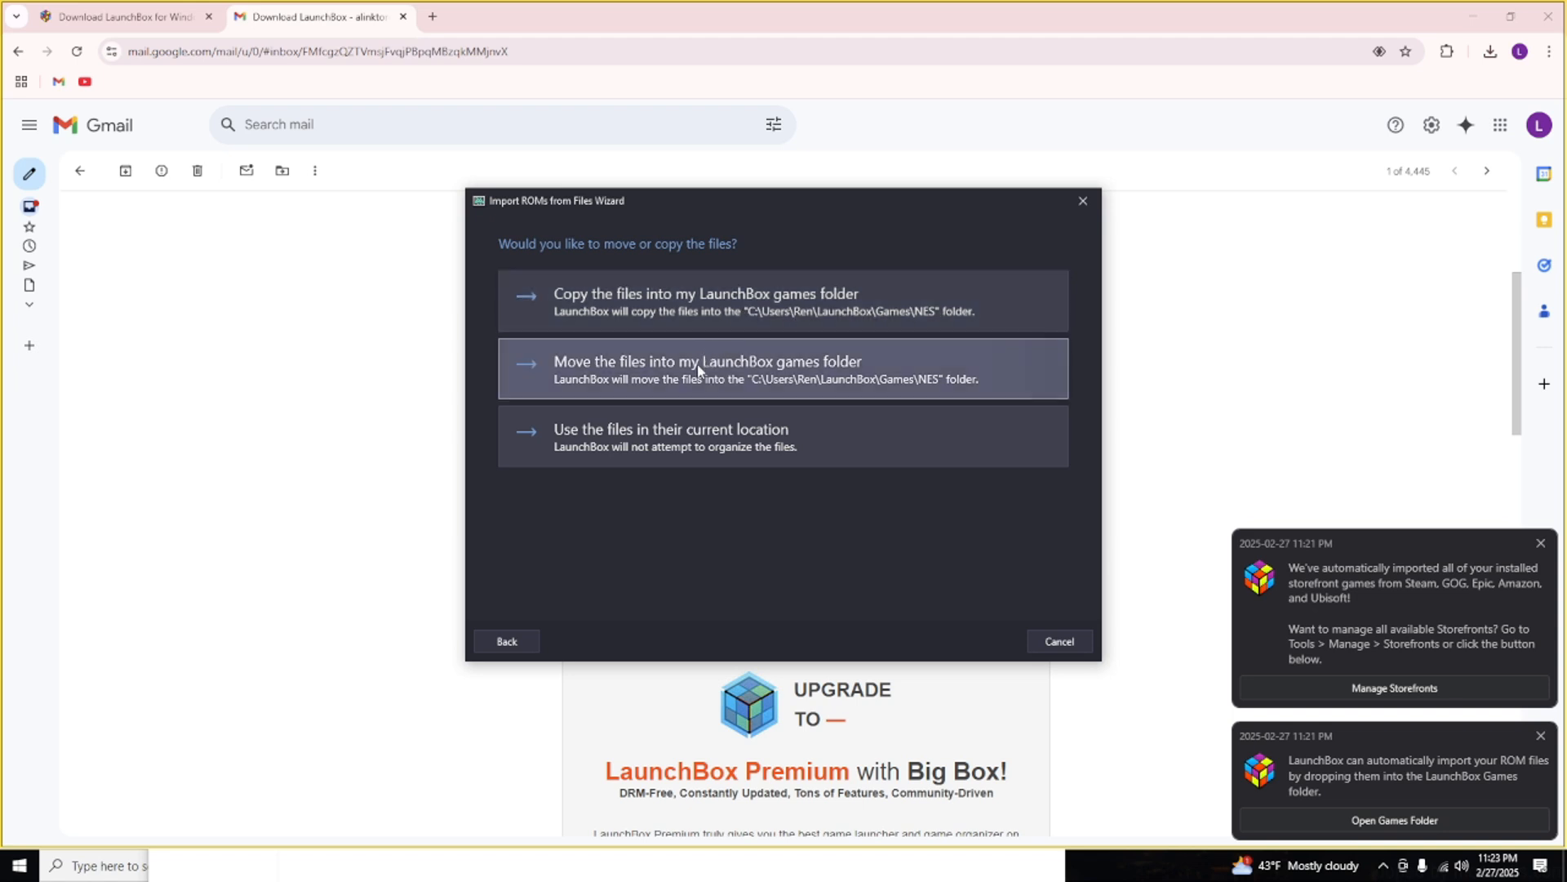
left_click(637, 449)
left_click(987, 641)
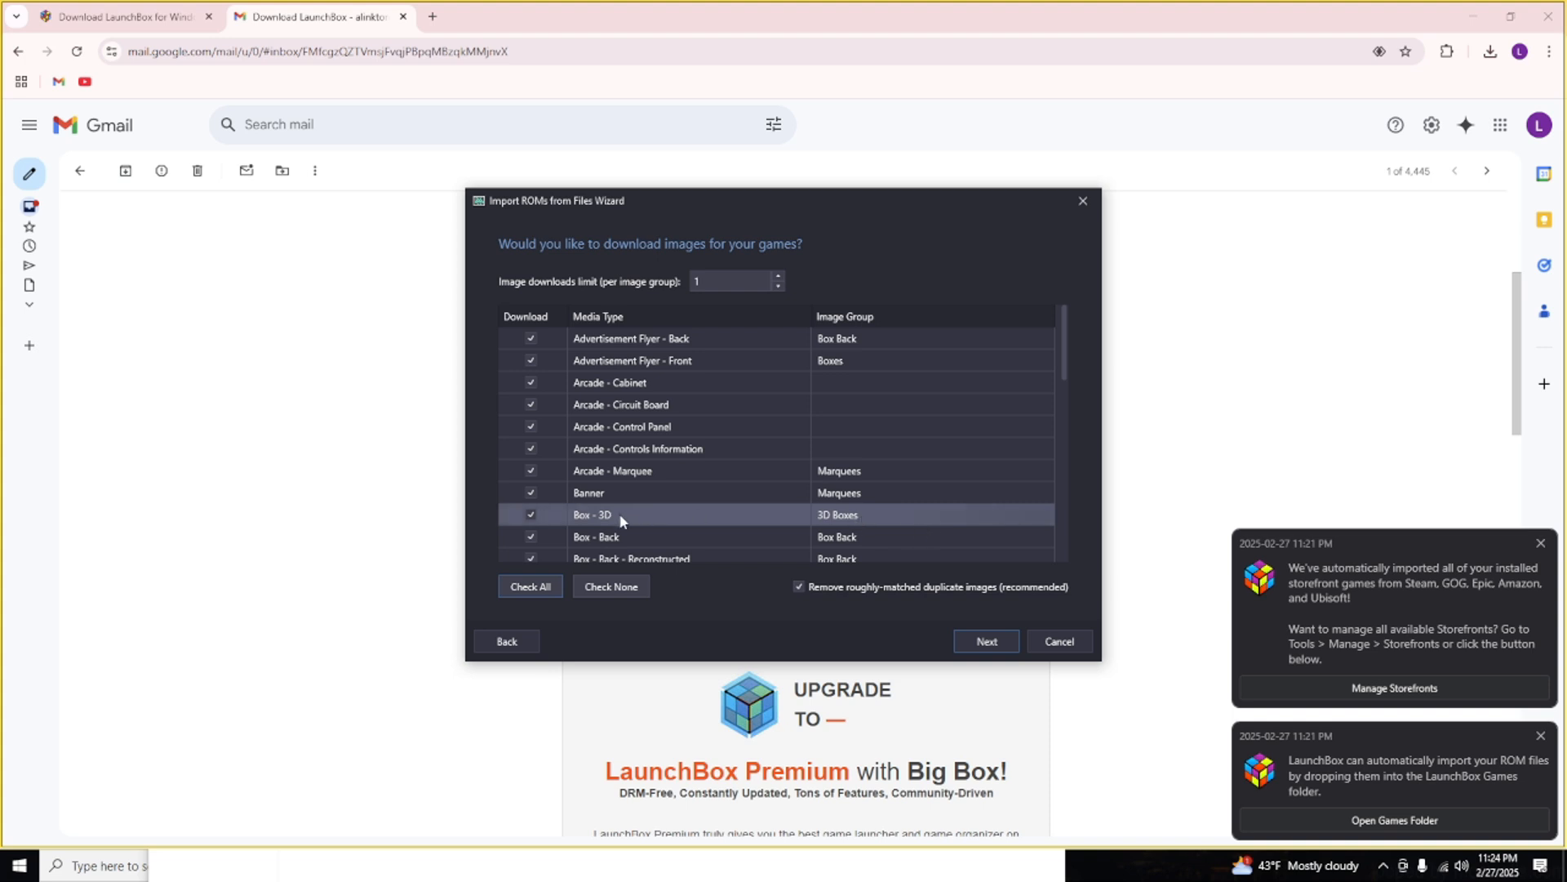
Accept the default media and custom options without configuring EmuMovies, and finish the import of the listed NES games.
left_click(986, 641)
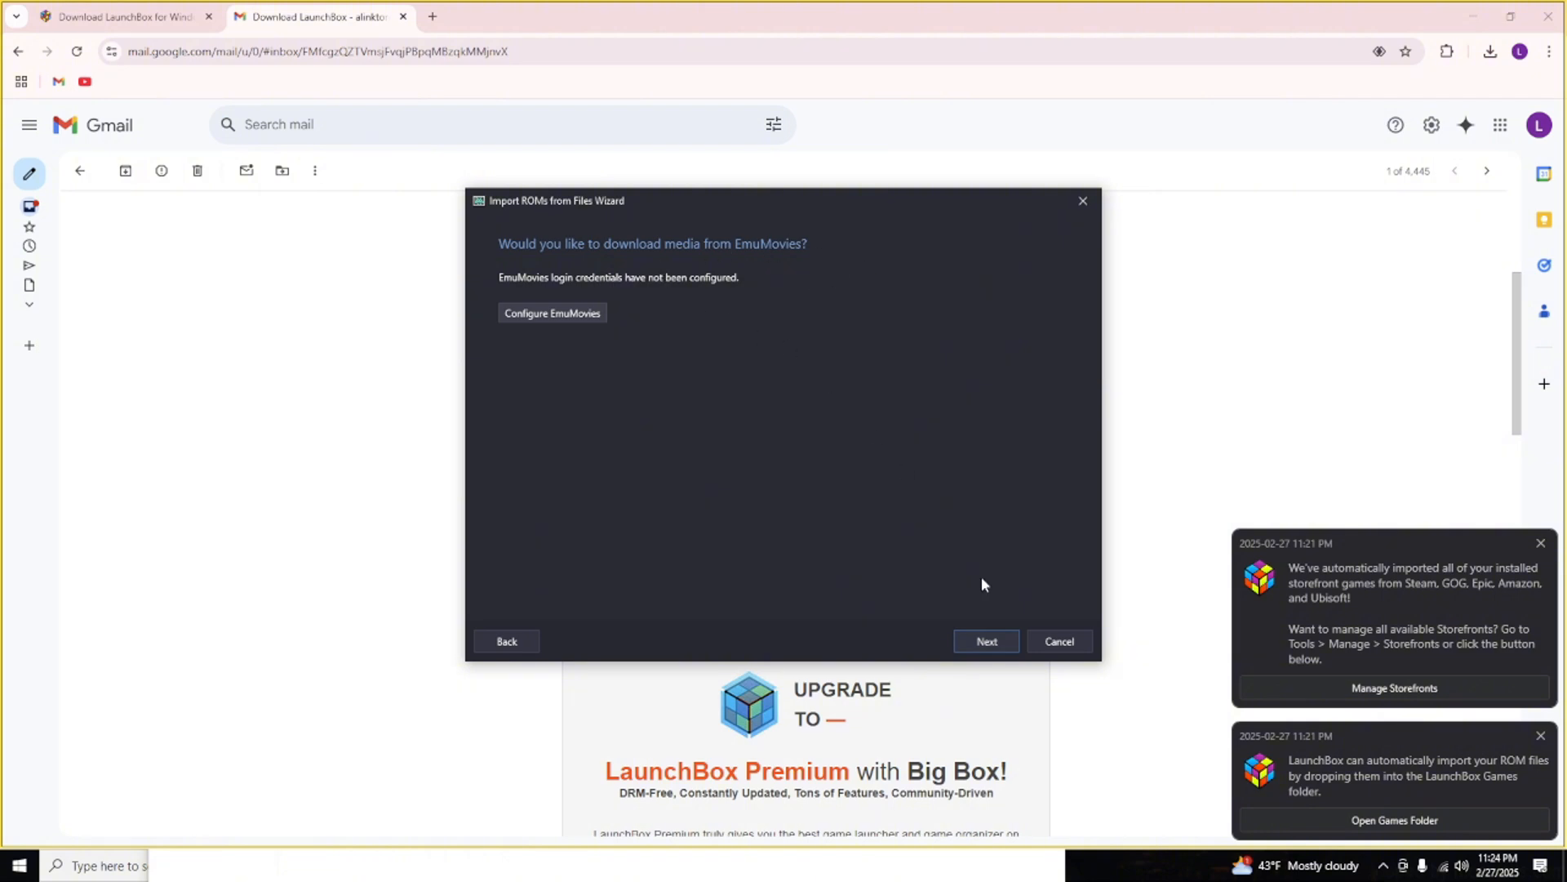
left_click(974, 638)
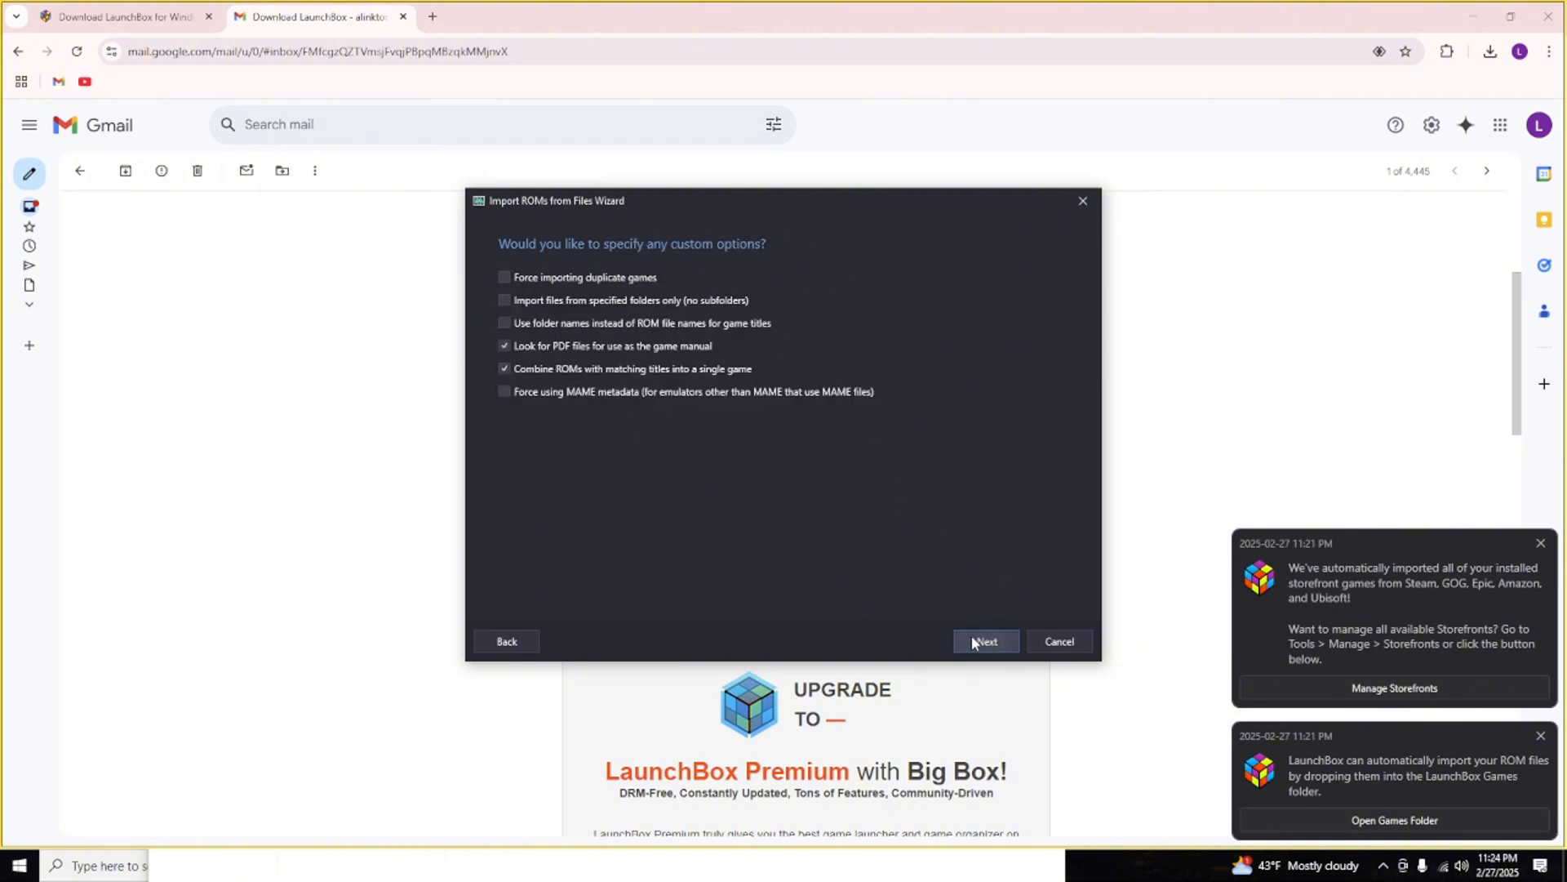
left_click(974, 642)
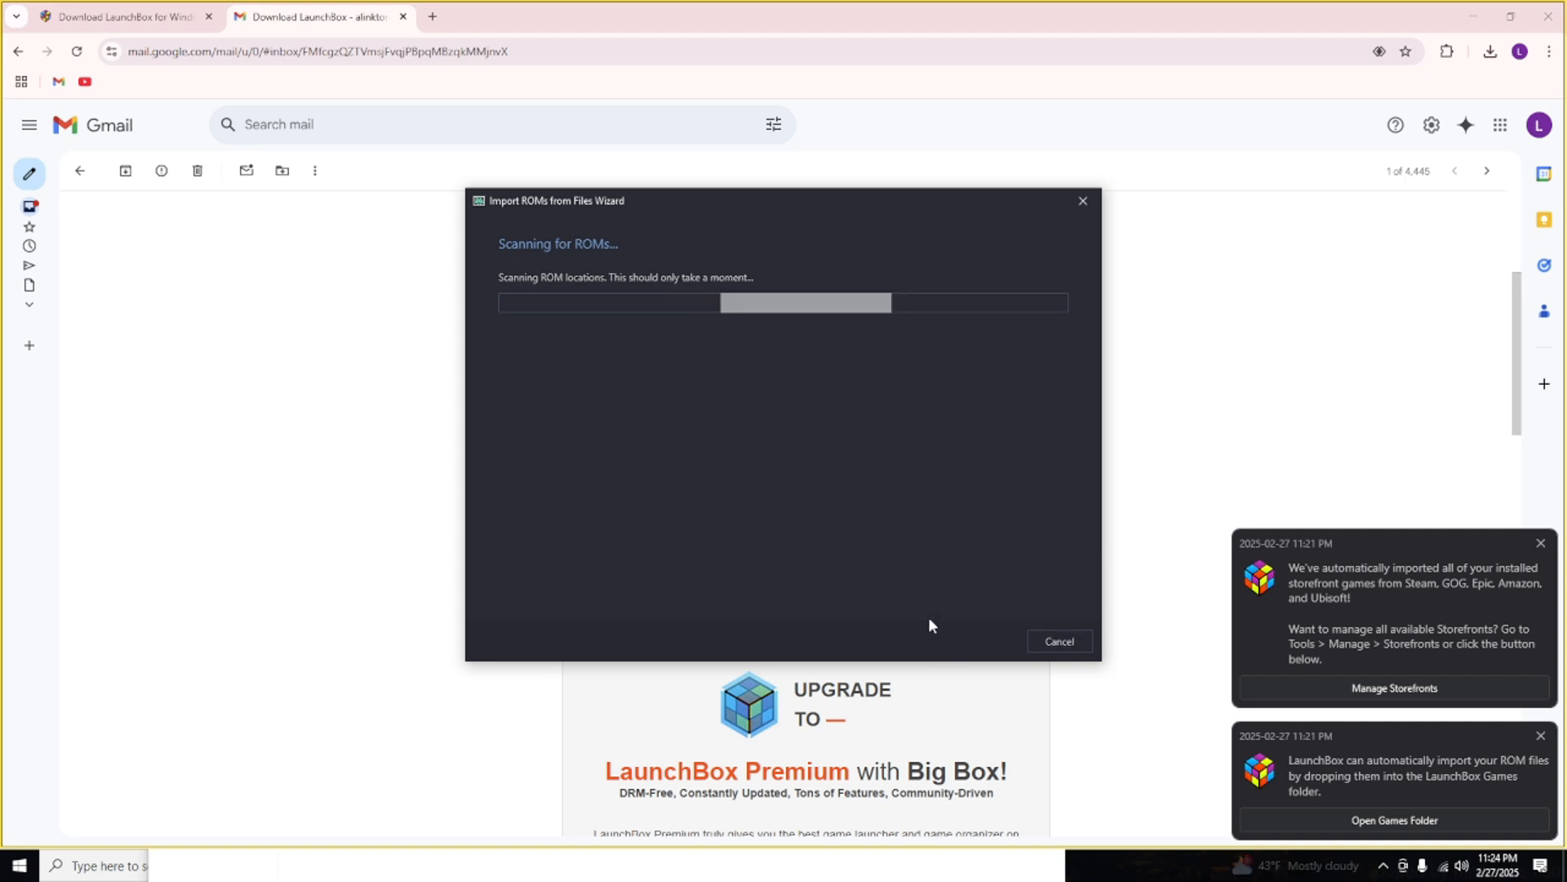
scroll(604, 380, "down", 1)
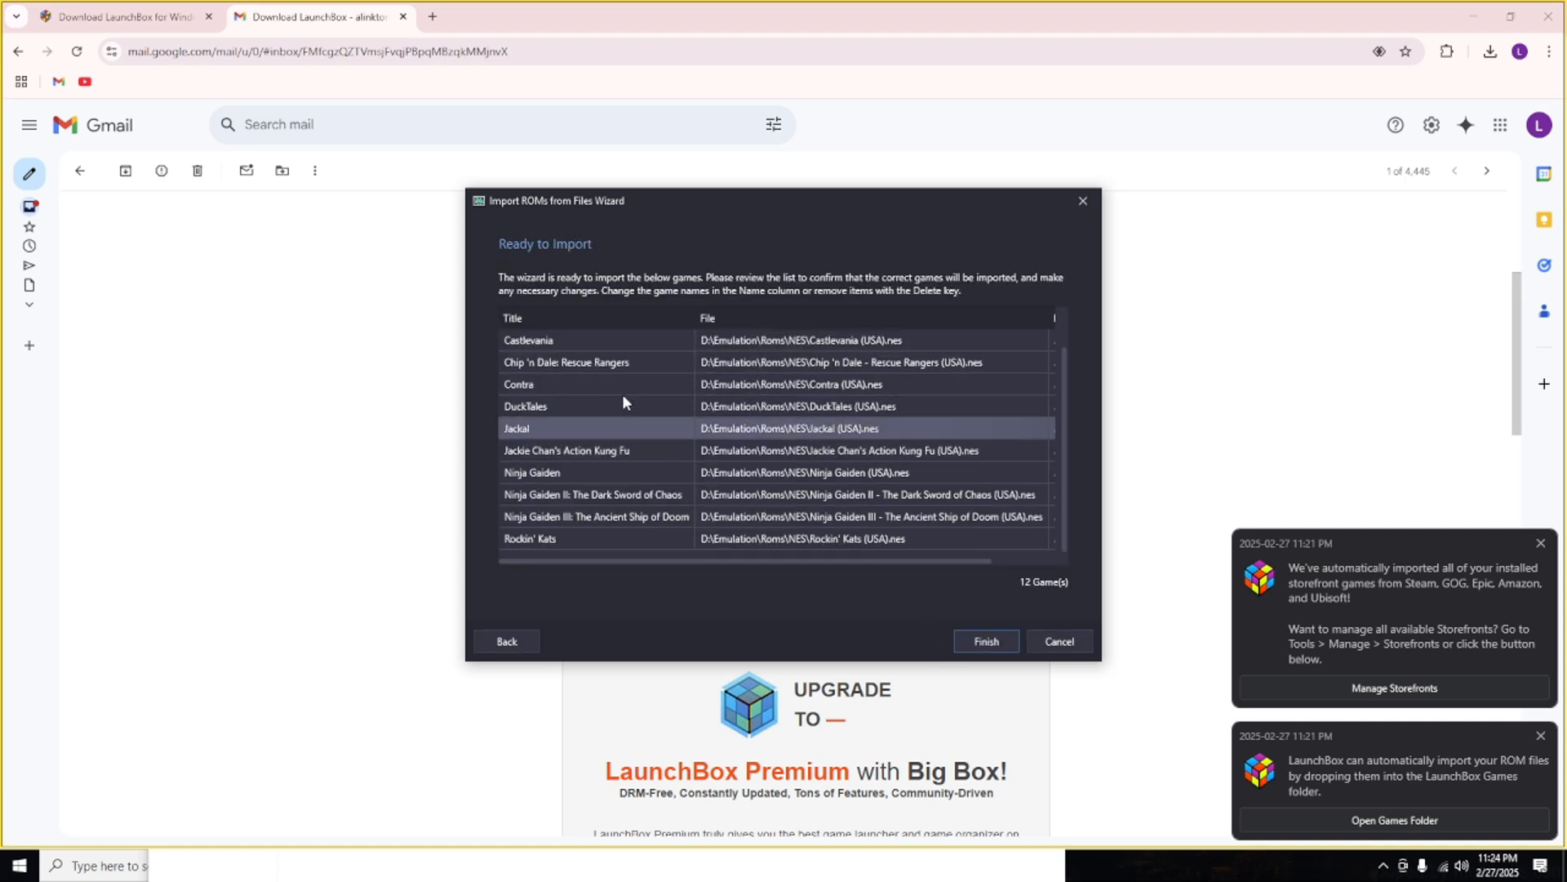
left_click(988, 641)
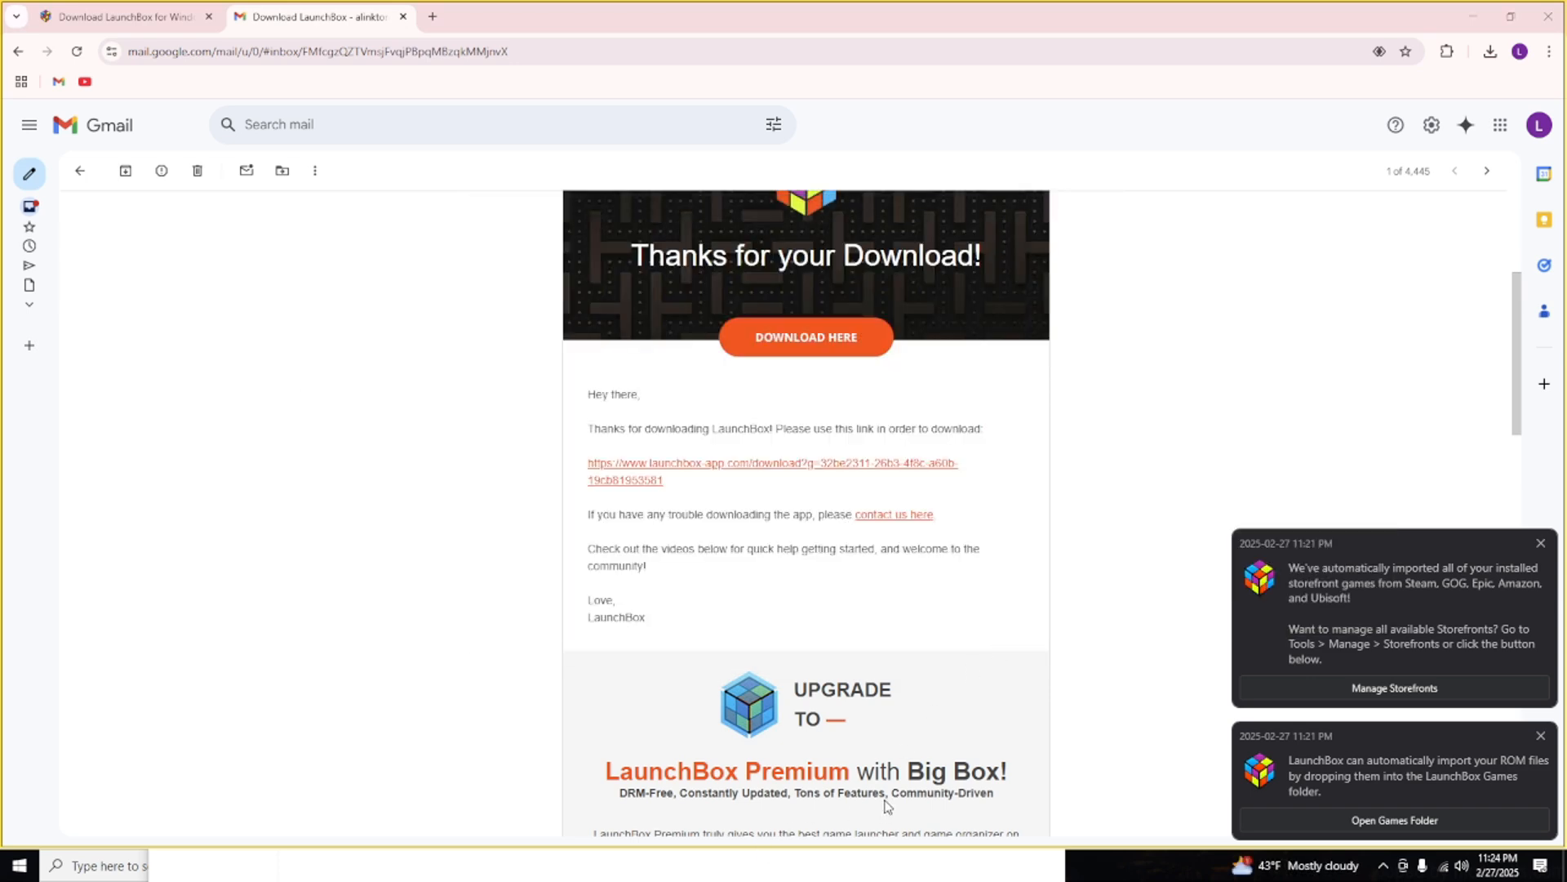
Switch to the main LaunchBox window and dismiss the storefront, games folder and import notifications.
key("alt+Tab")
key("alt+Tab")
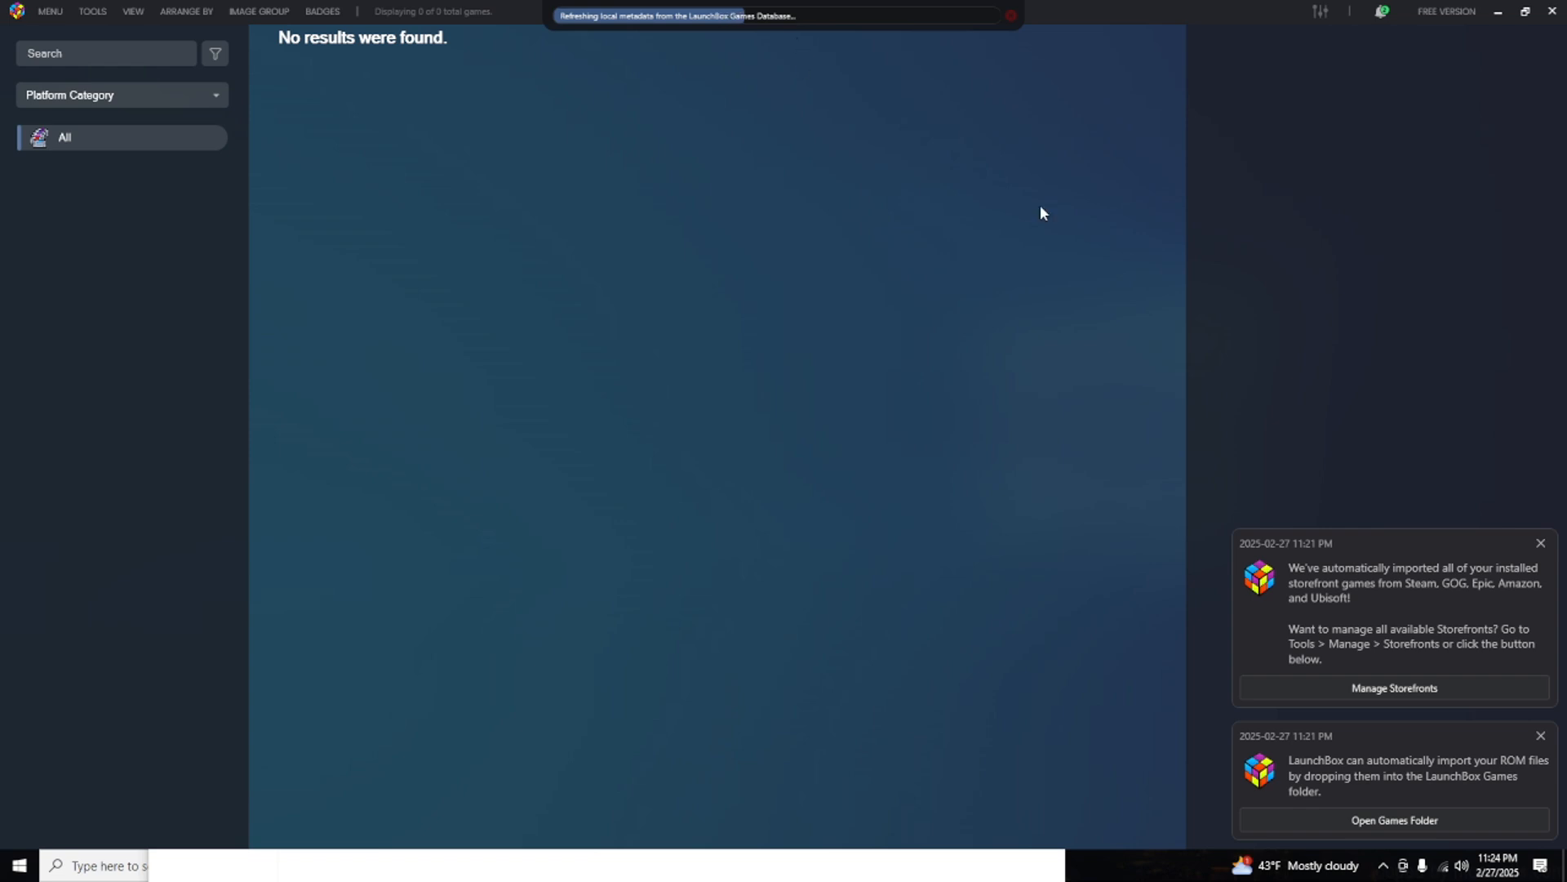
left_click(1541, 543)
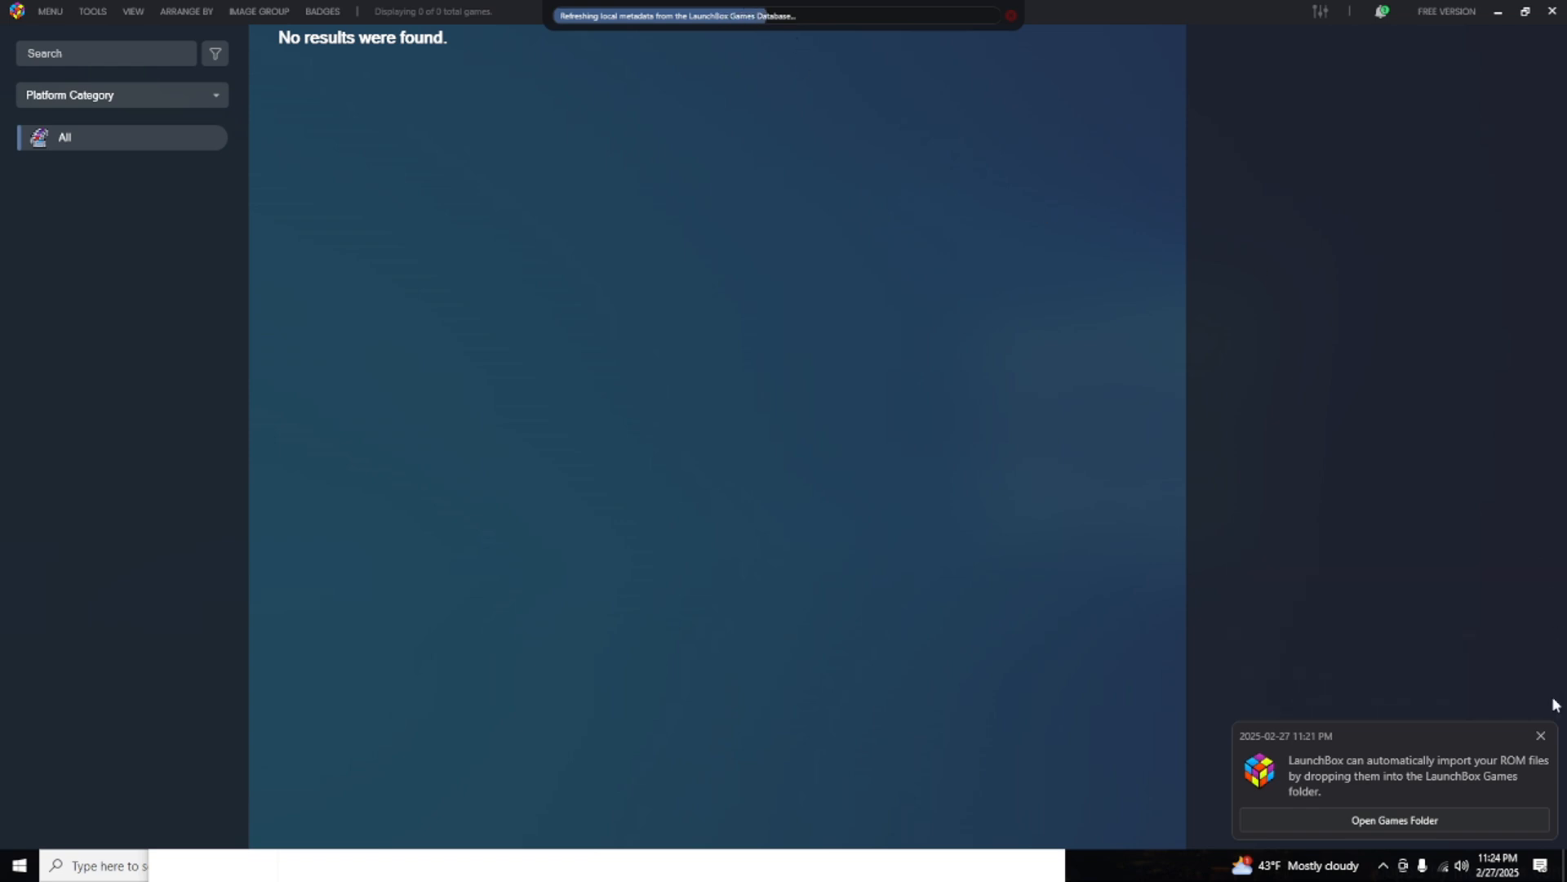
left_click(1541, 737)
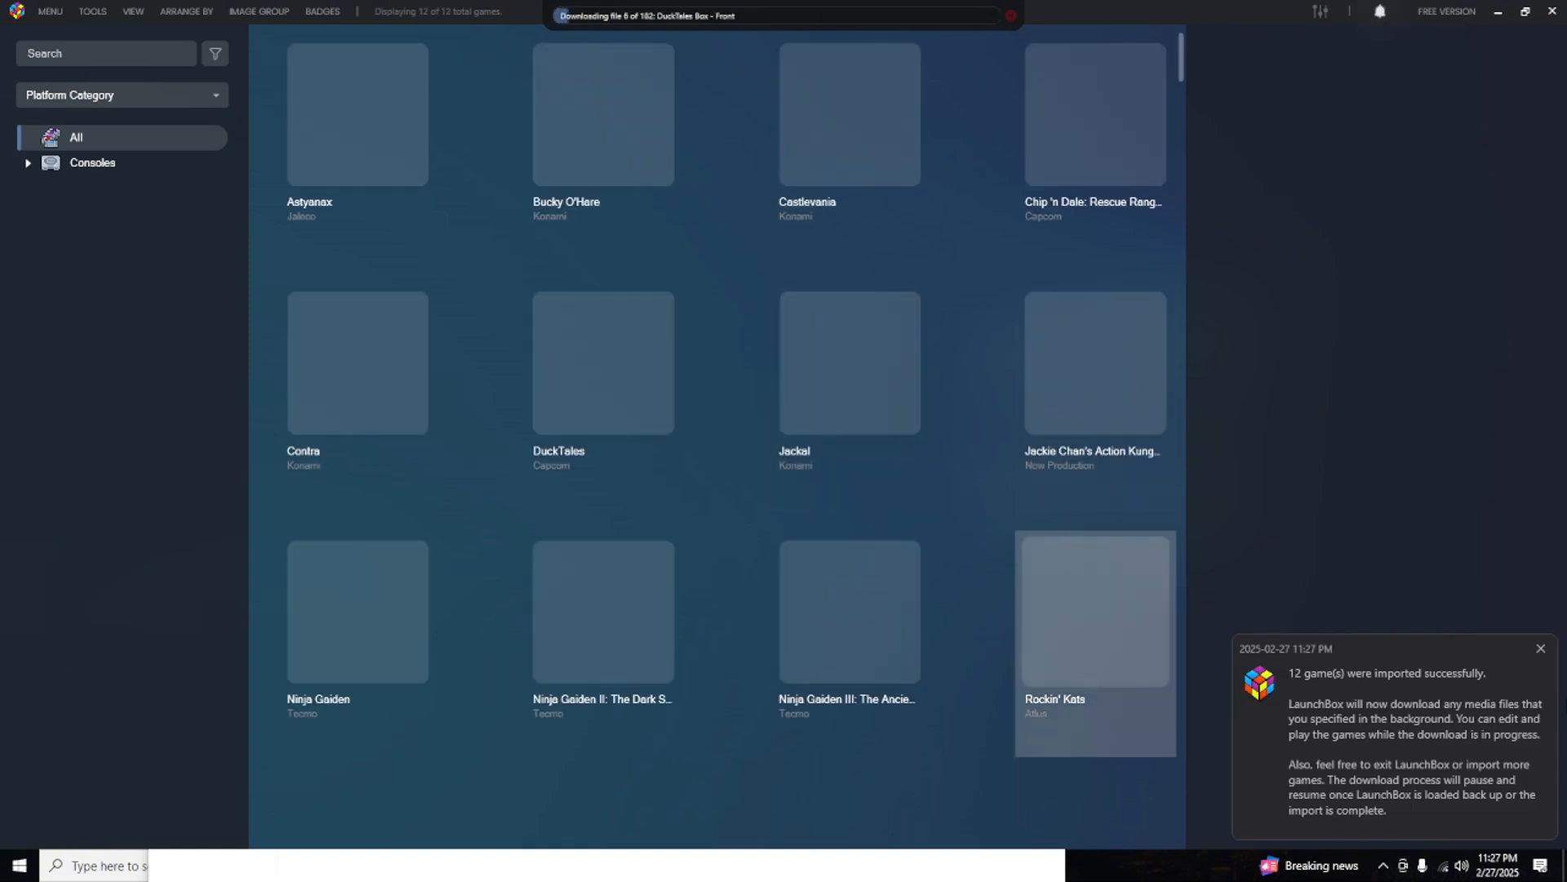
left_click(1540, 651)
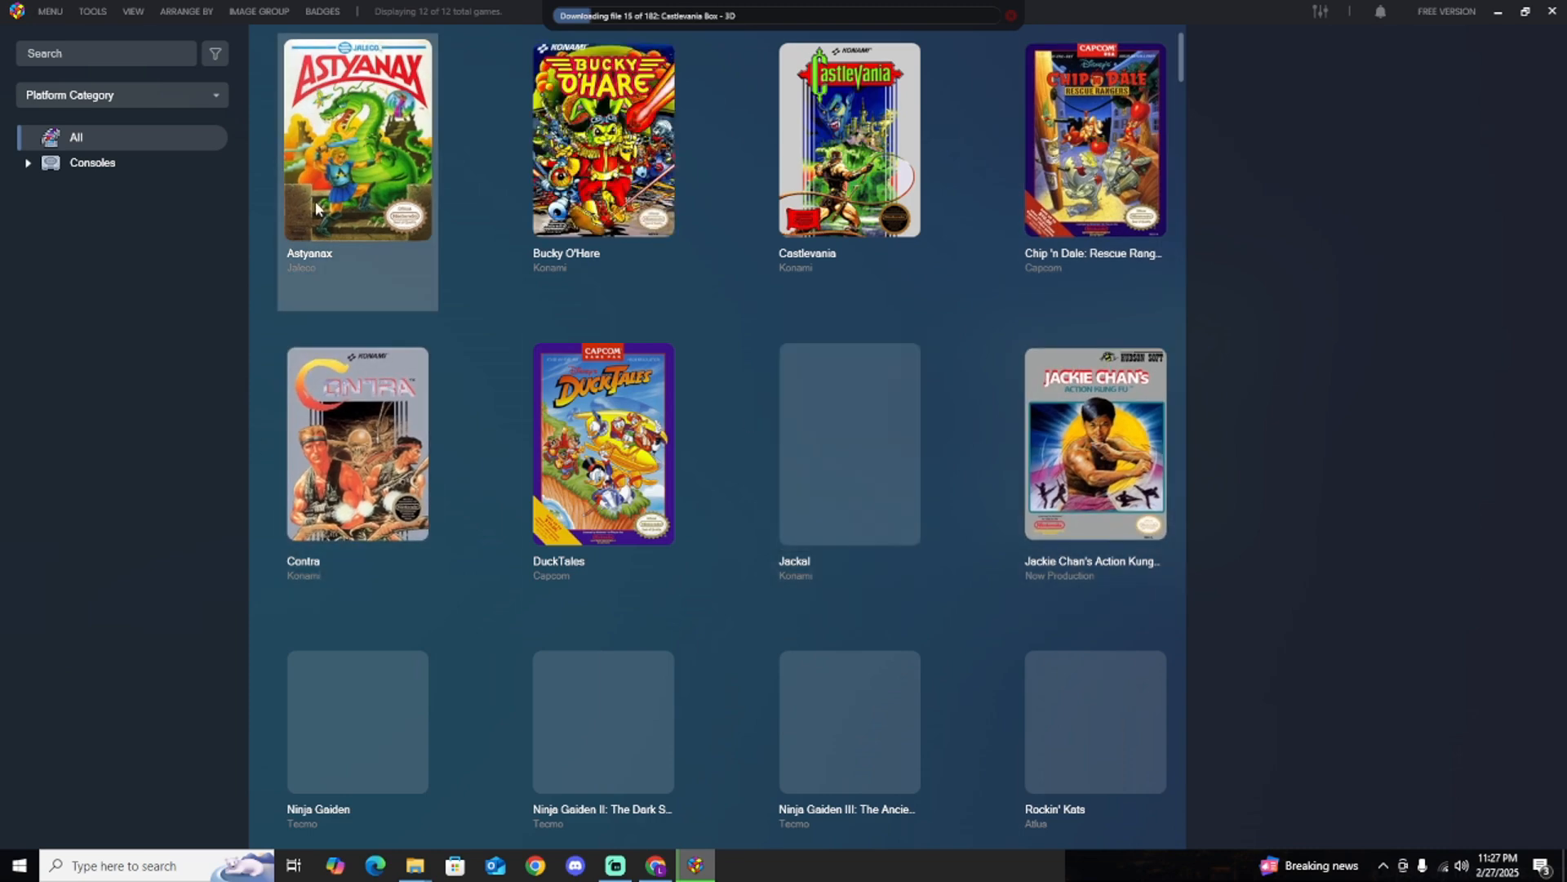
Look through the imported NES games and reduce the cover image size so six games fit per row.
scroll(1007, 441, "down", 1)
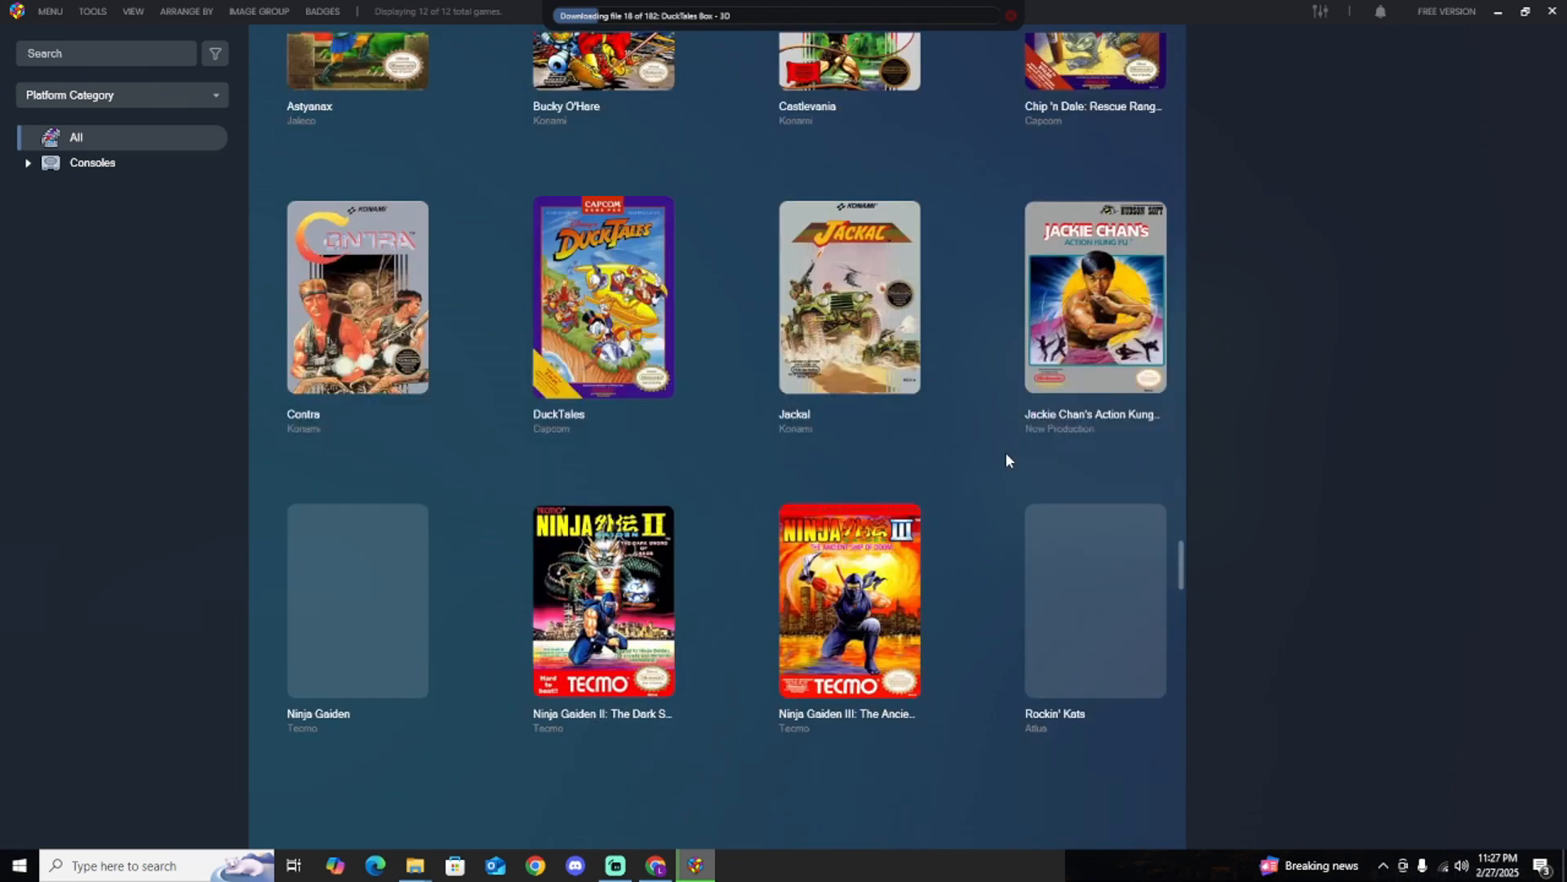
scroll(1094, 408, "up", 1)
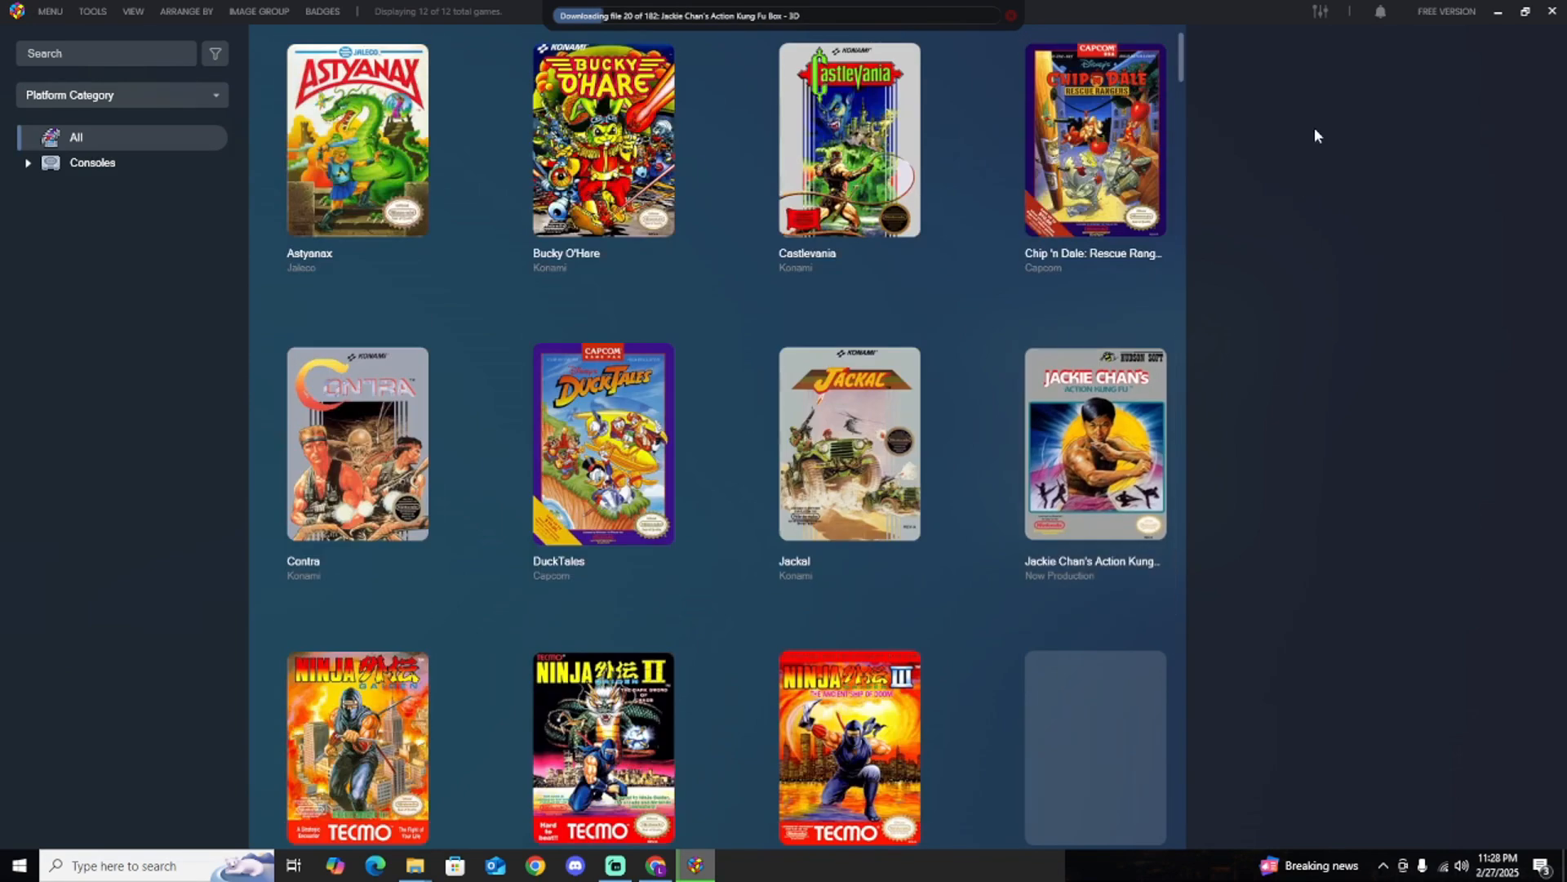
left_click(1318, 13)
left_click_drag(1335, 146, 1337, 150)
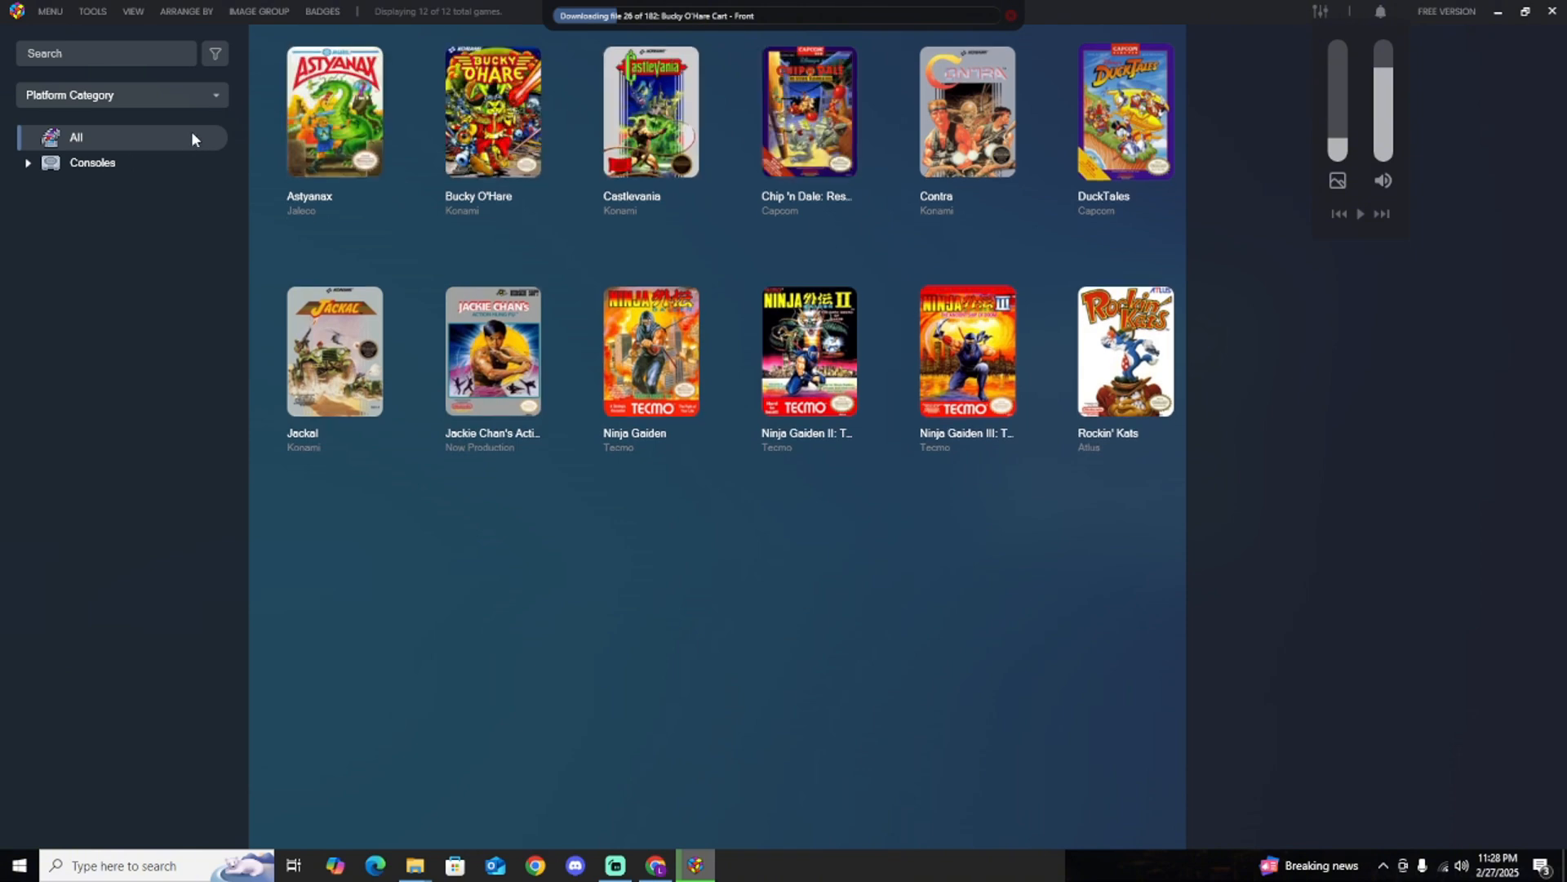
Group the game library by Platform instead of Platform Category and show the NES platform.
left_click(189, 93)
scroll(118, 205, "up", 1)
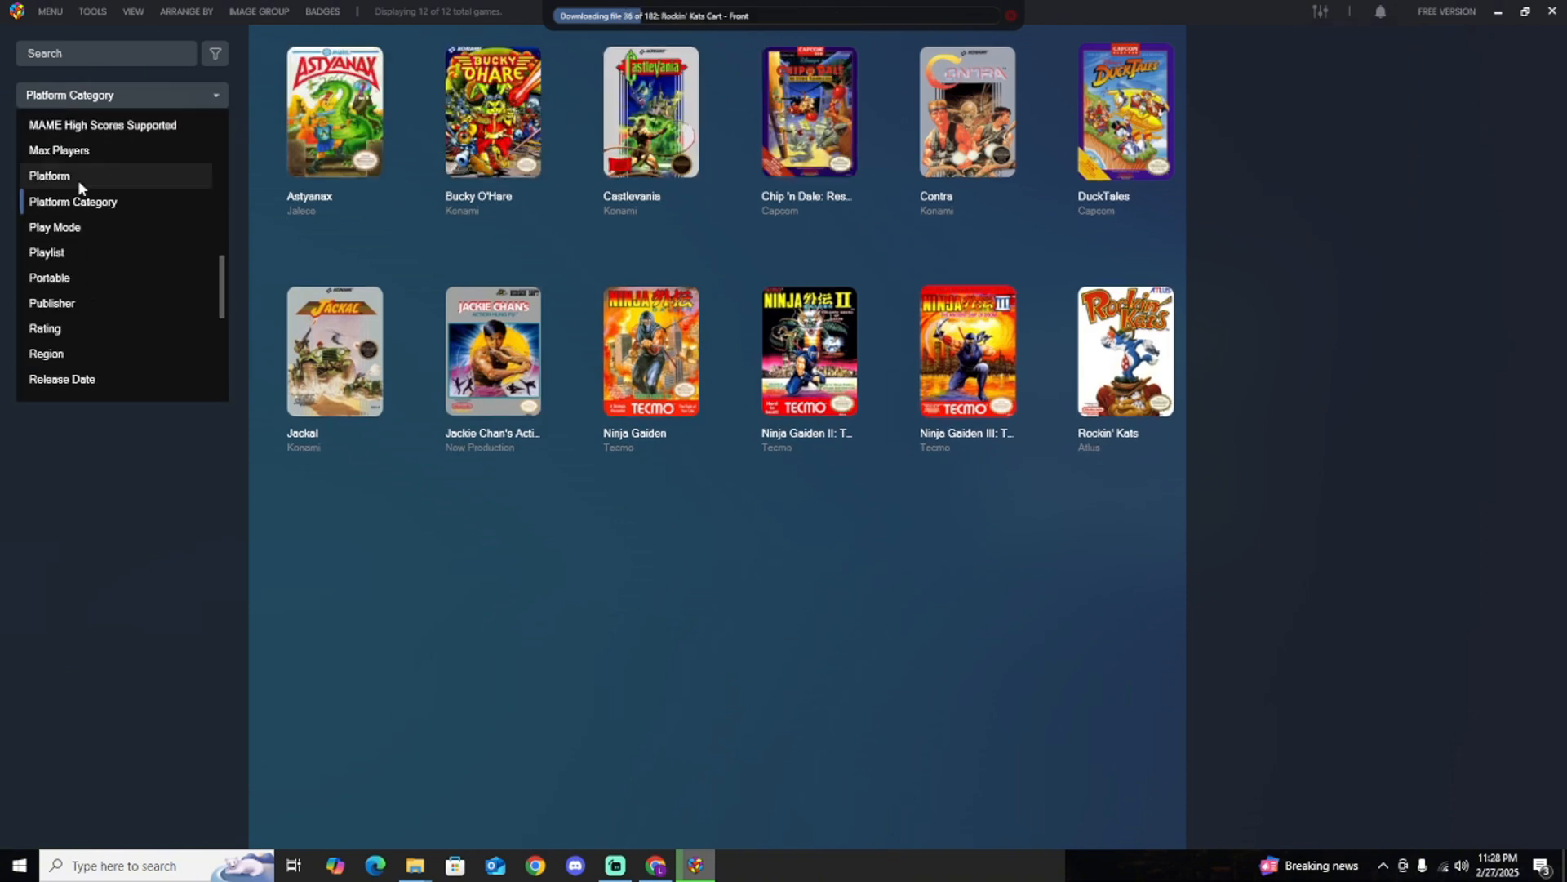
left_click(57, 178)
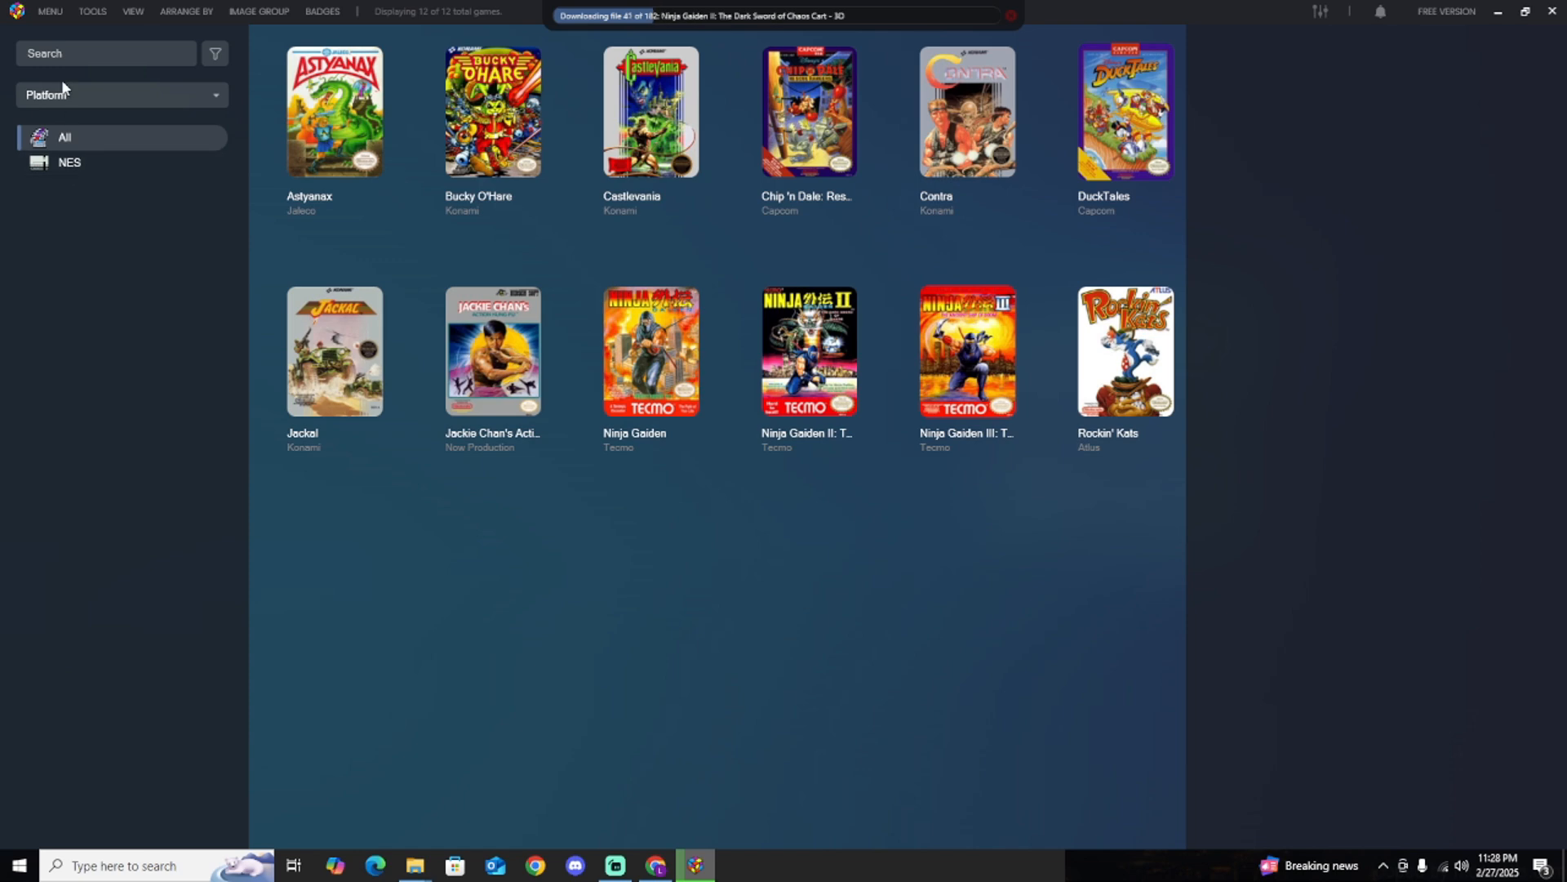
left_click(83, 164)
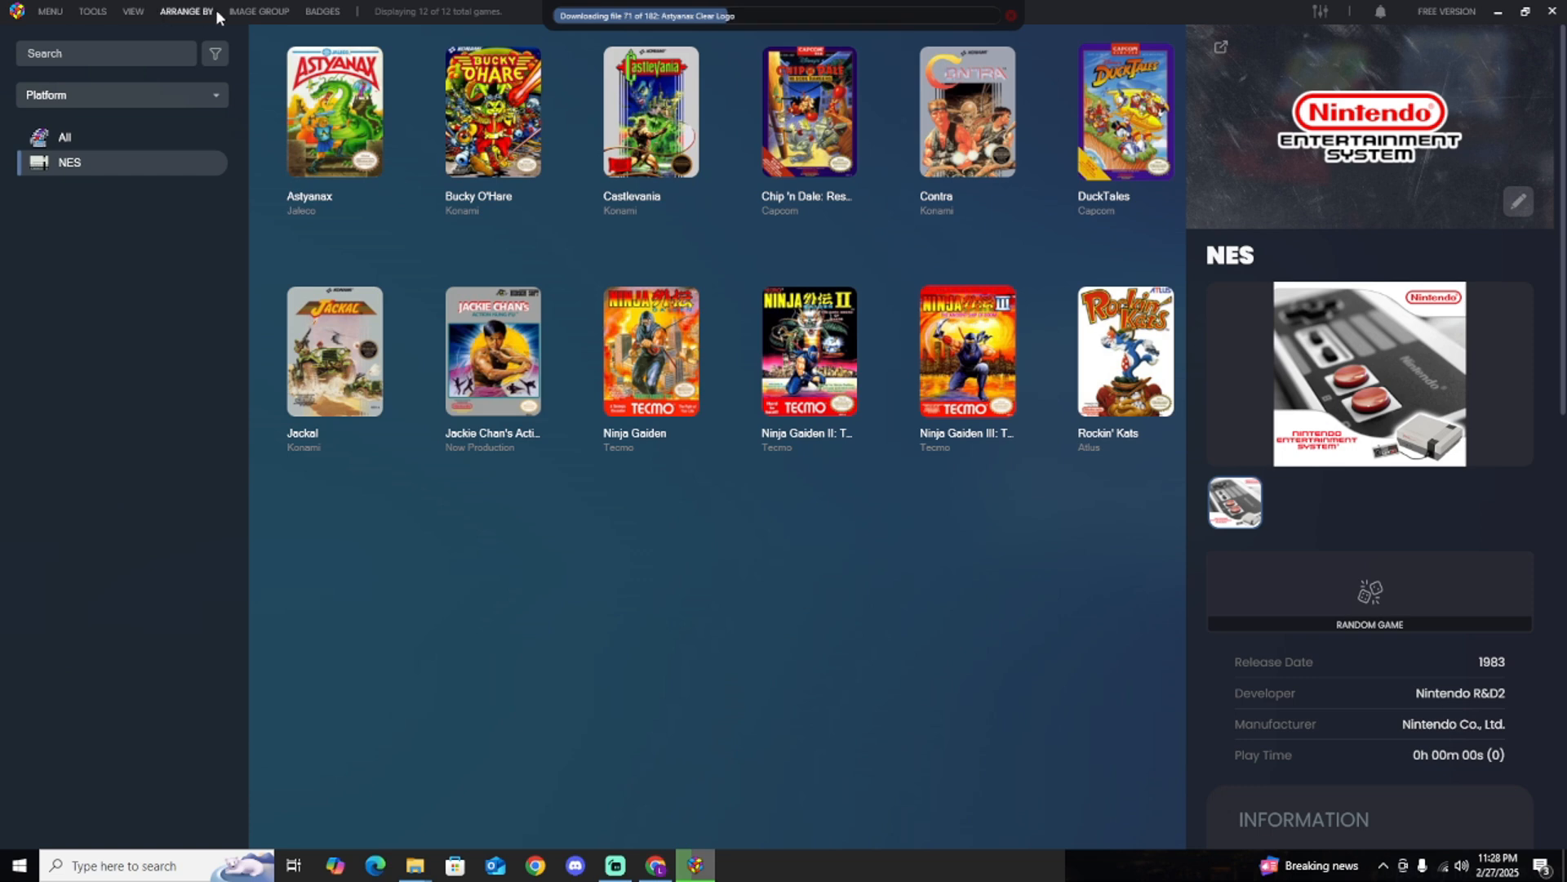
Change the image group of the NES games to 3D Boxes.
left_click(133, 11)
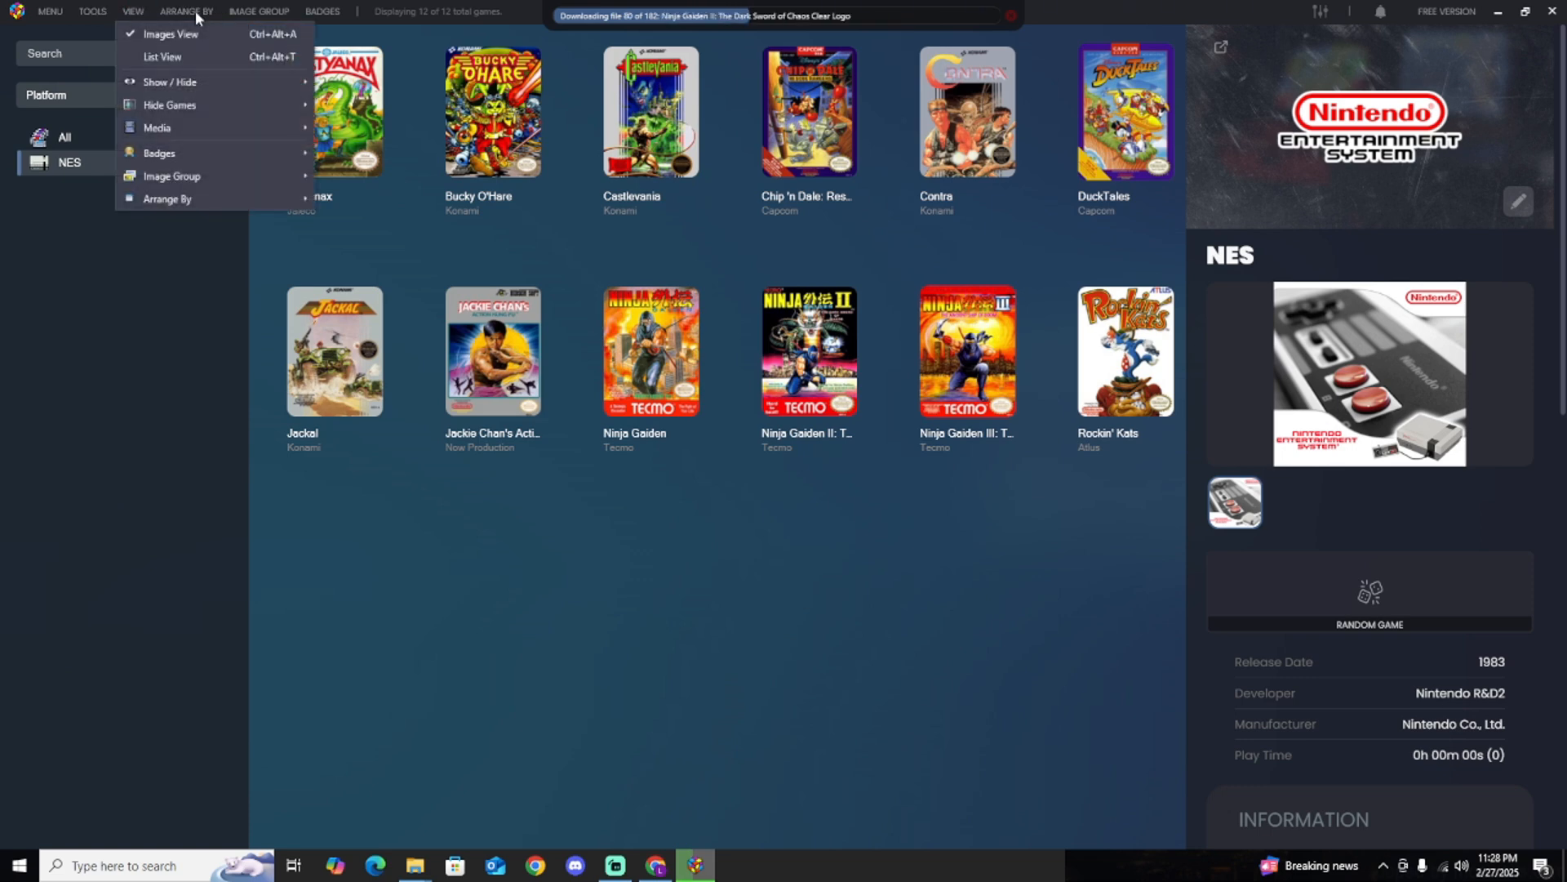
left_click(194, 11)
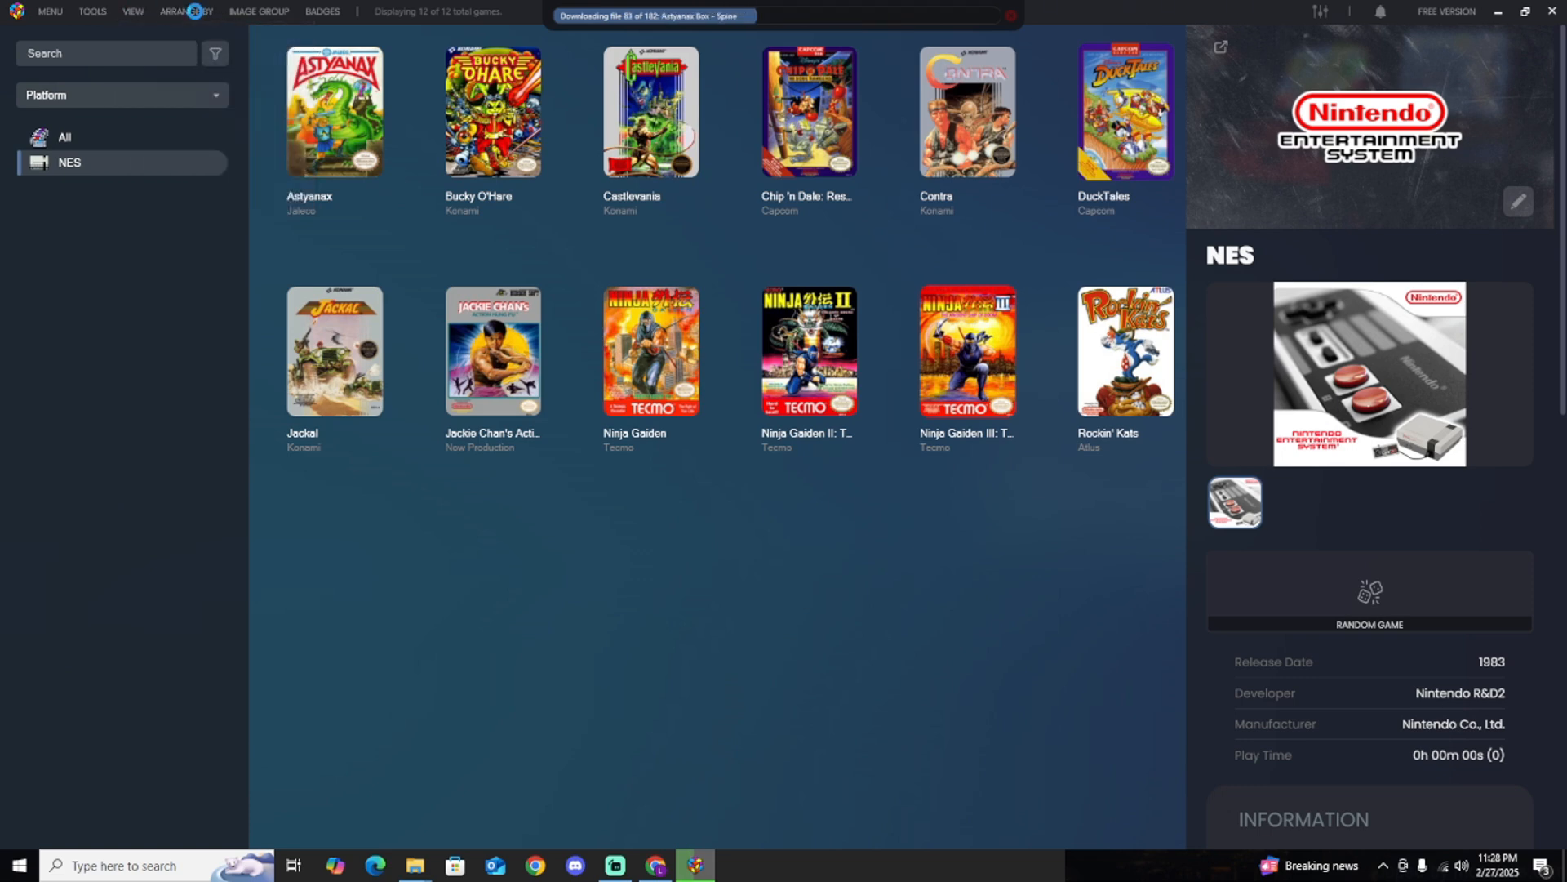
left_click(133, 12)
mouse_move(193, 180)
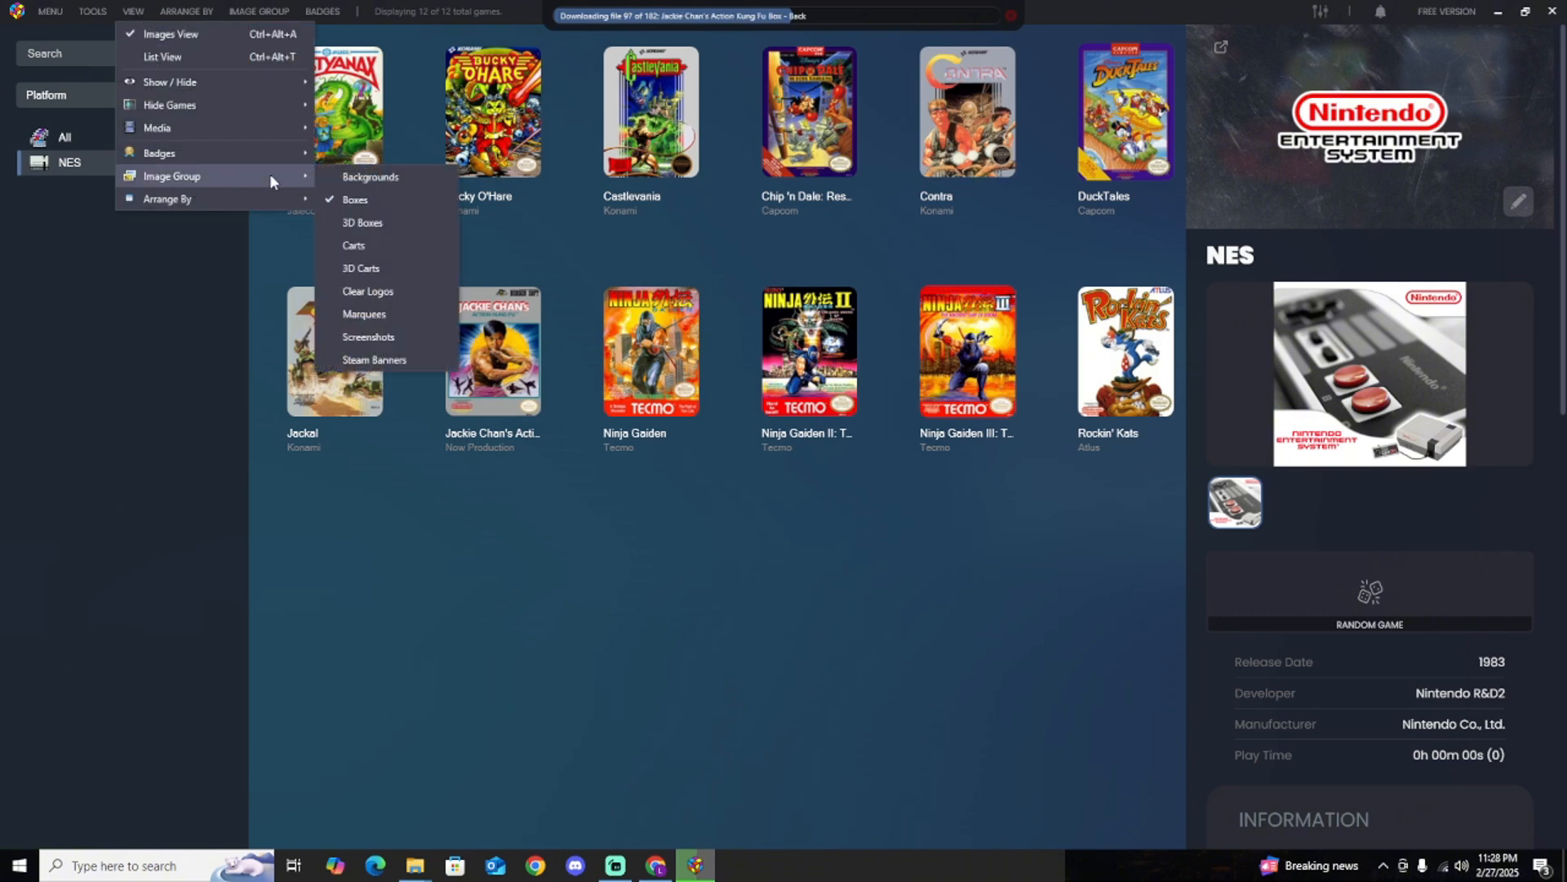
left_click(369, 228)
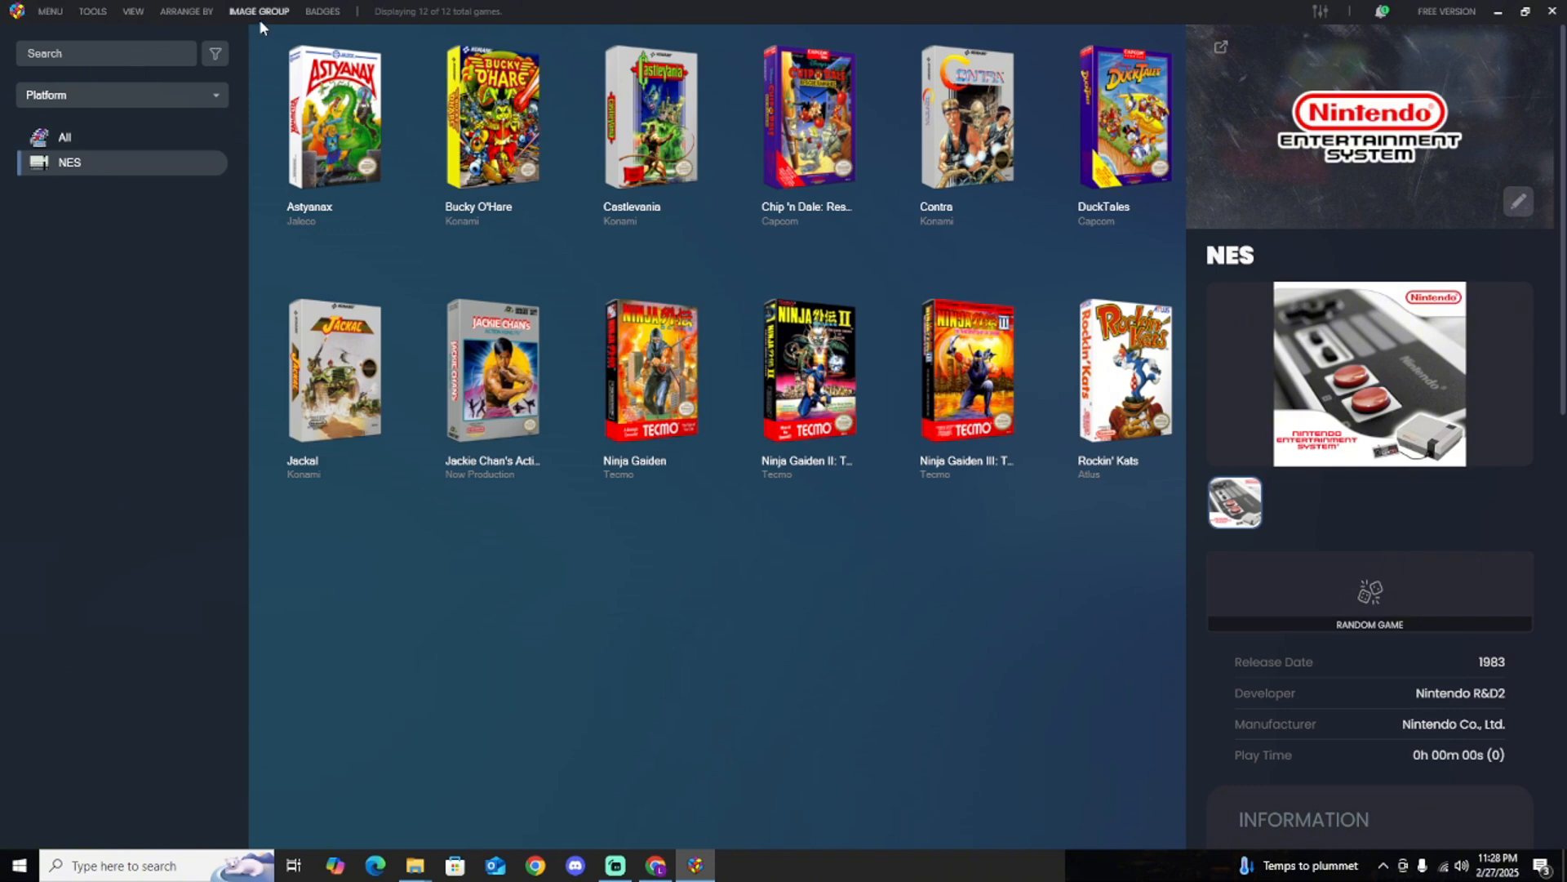
Start a single-platform ROM import and add the folder D:\Emulation\Roms\Sega Genesis as its source.
left_click(101, 10)
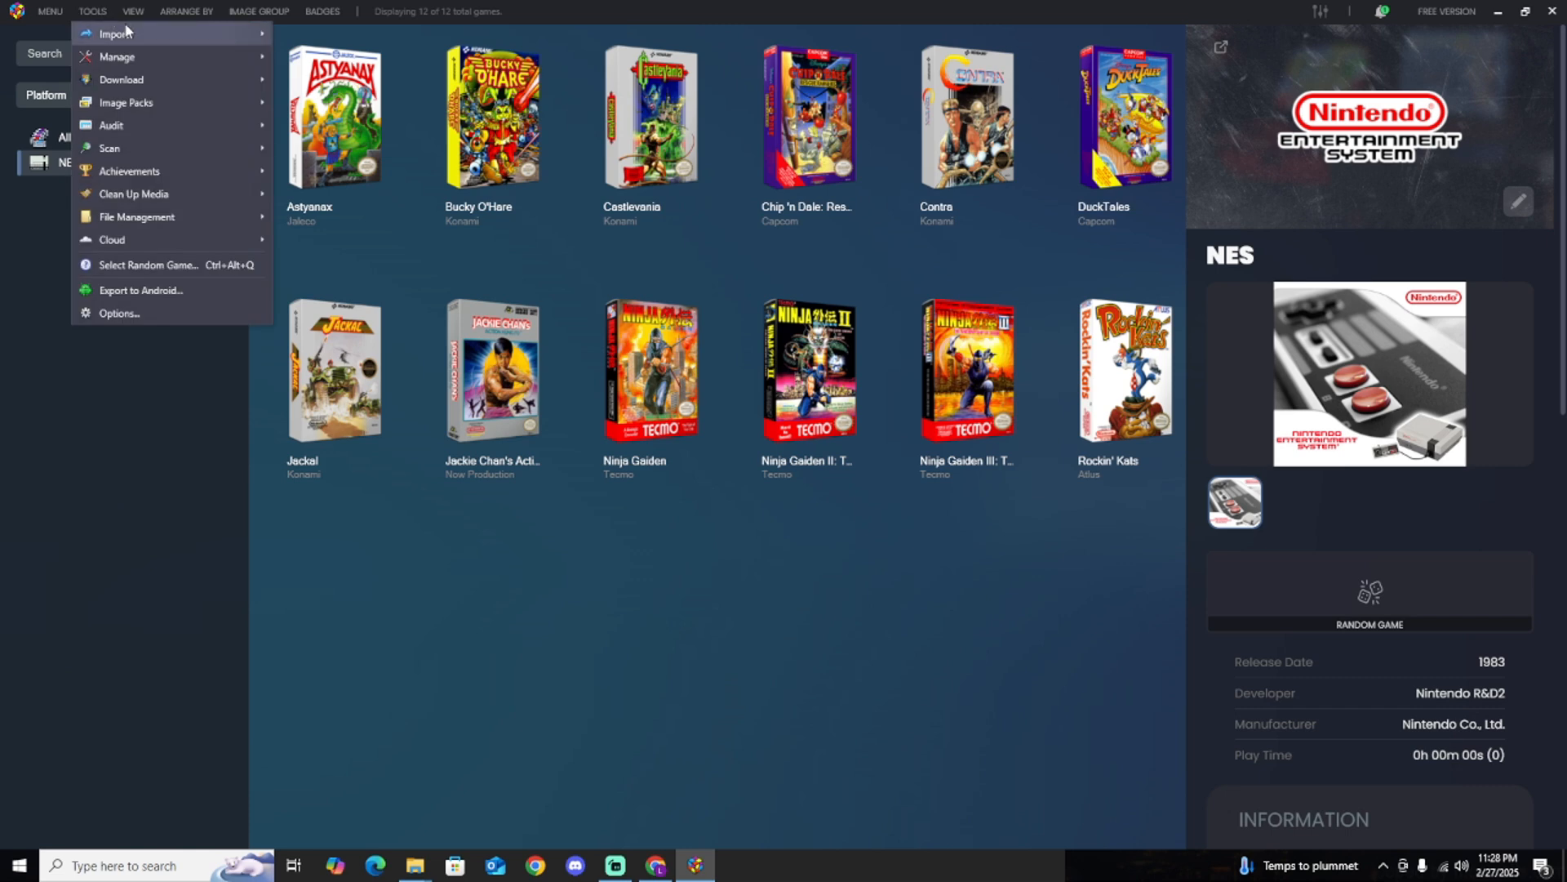
mouse_move(122, 34)
mouse_move(331, 34)
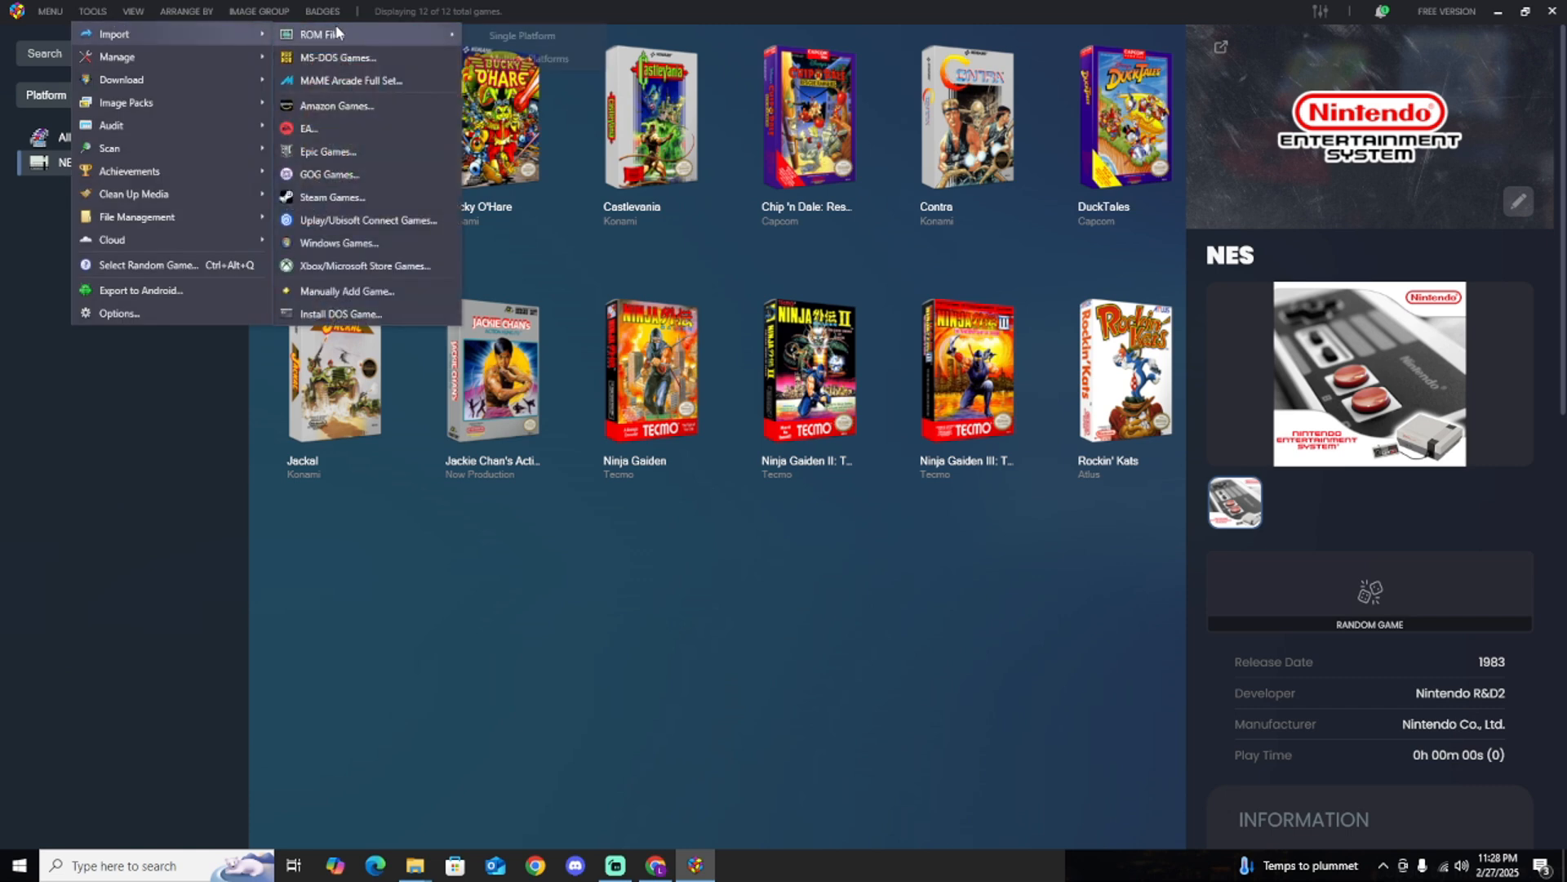
left_click(511, 36)
left_click(987, 641)
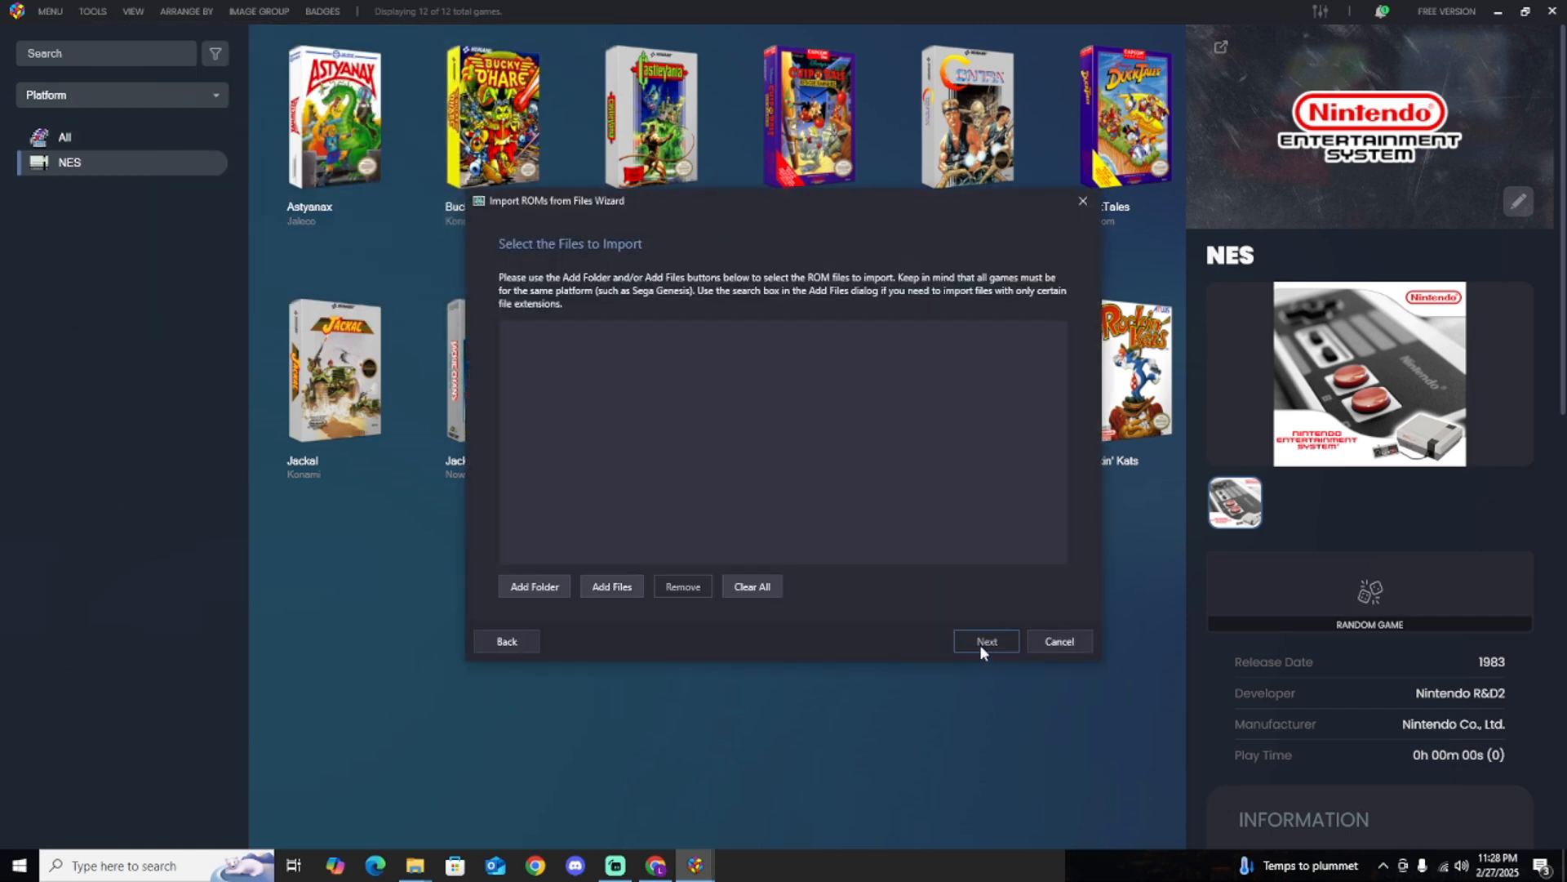
left_click(534, 586)
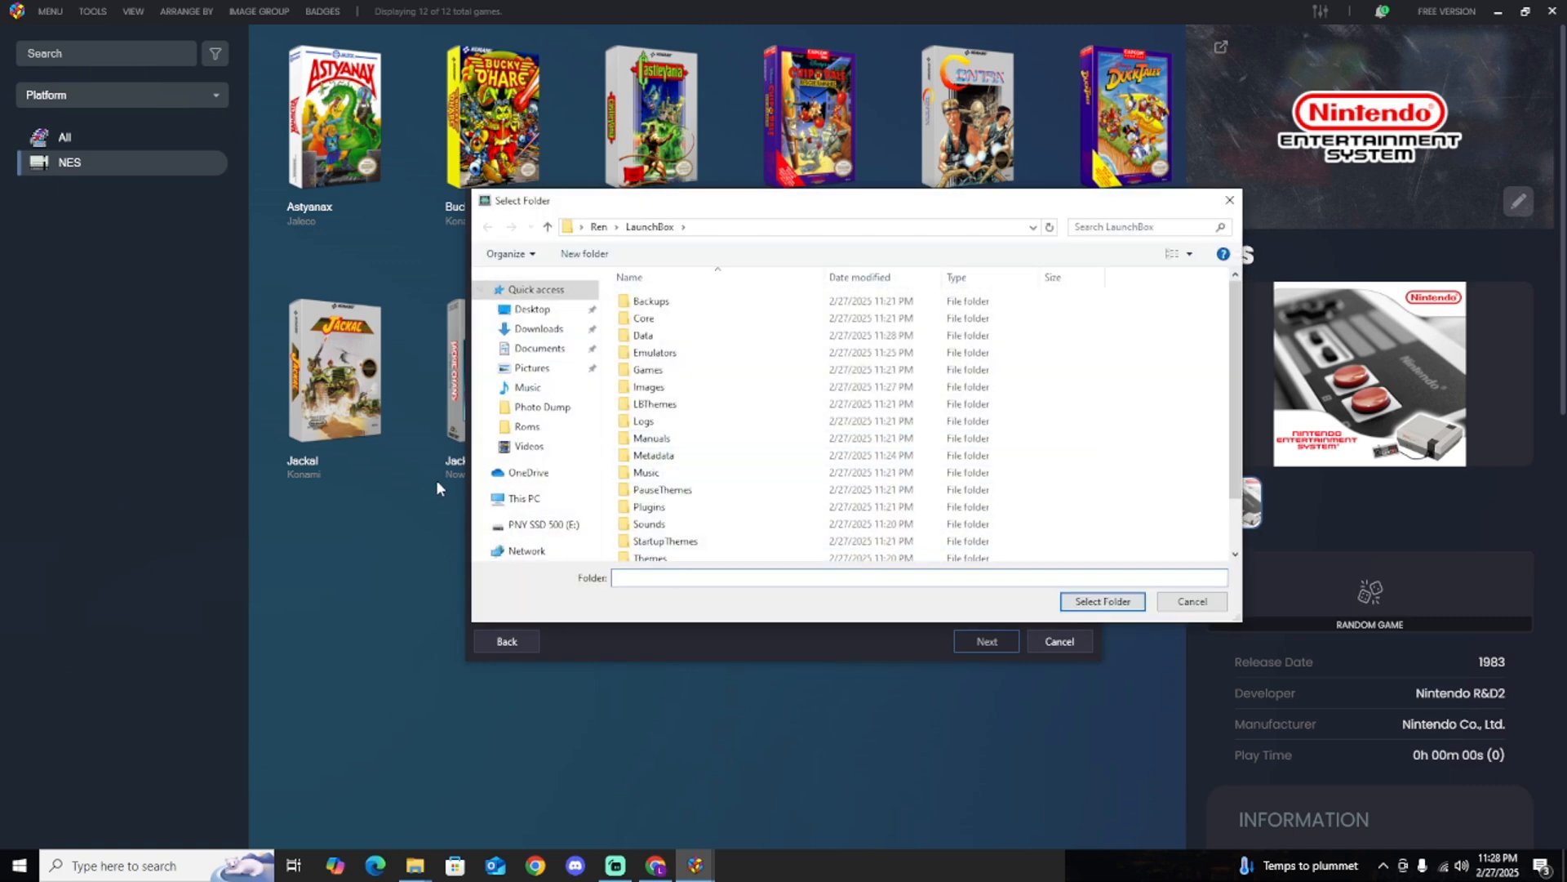
left_click(543, 498)
double_click(882, 501)
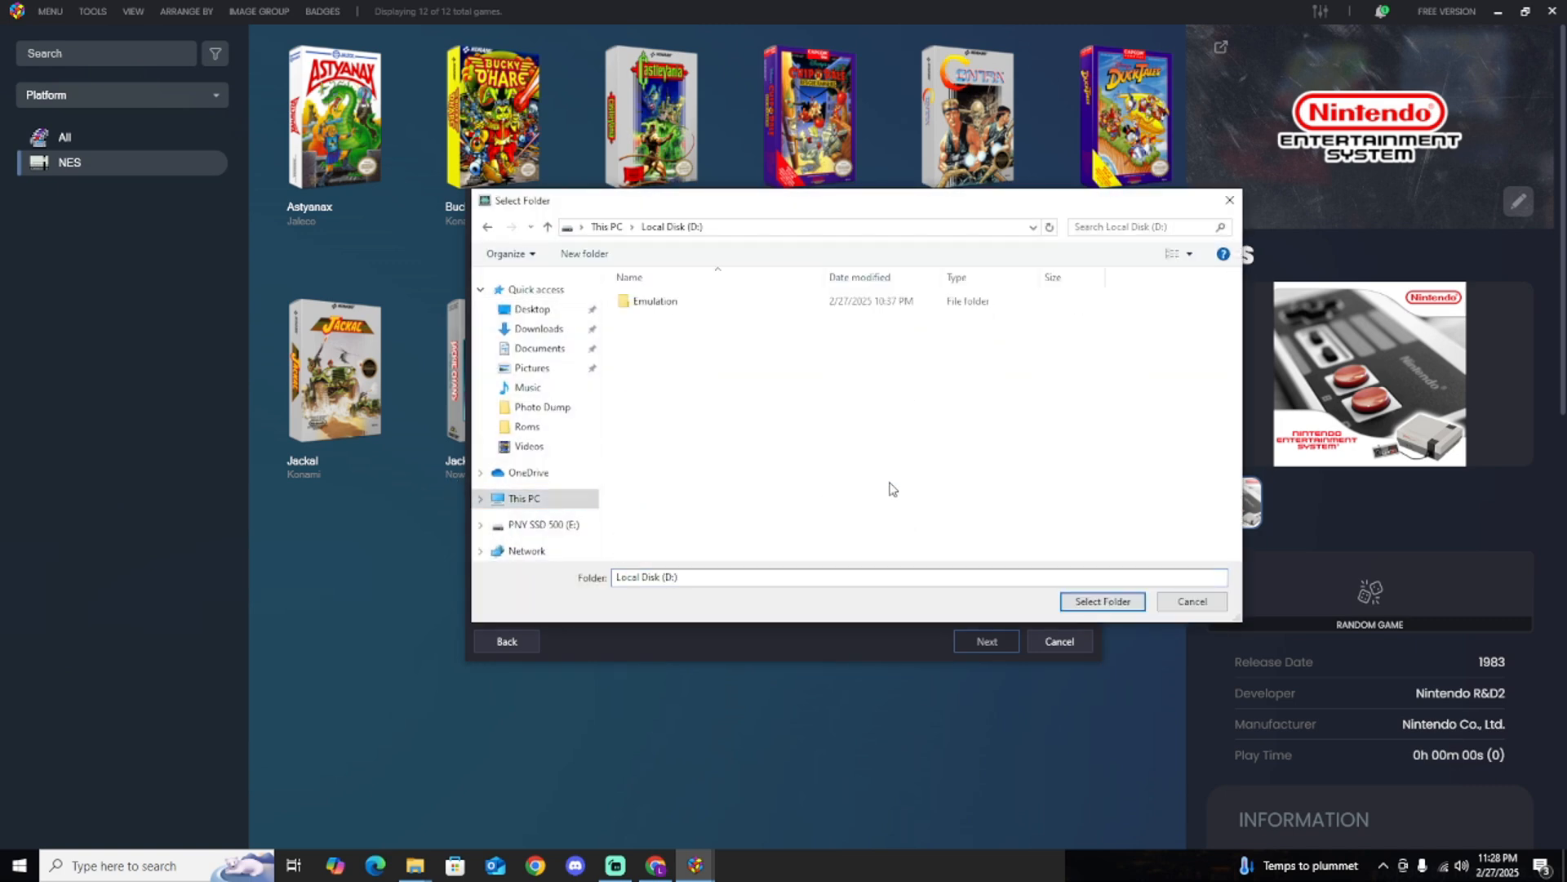
double_click(651, 309)
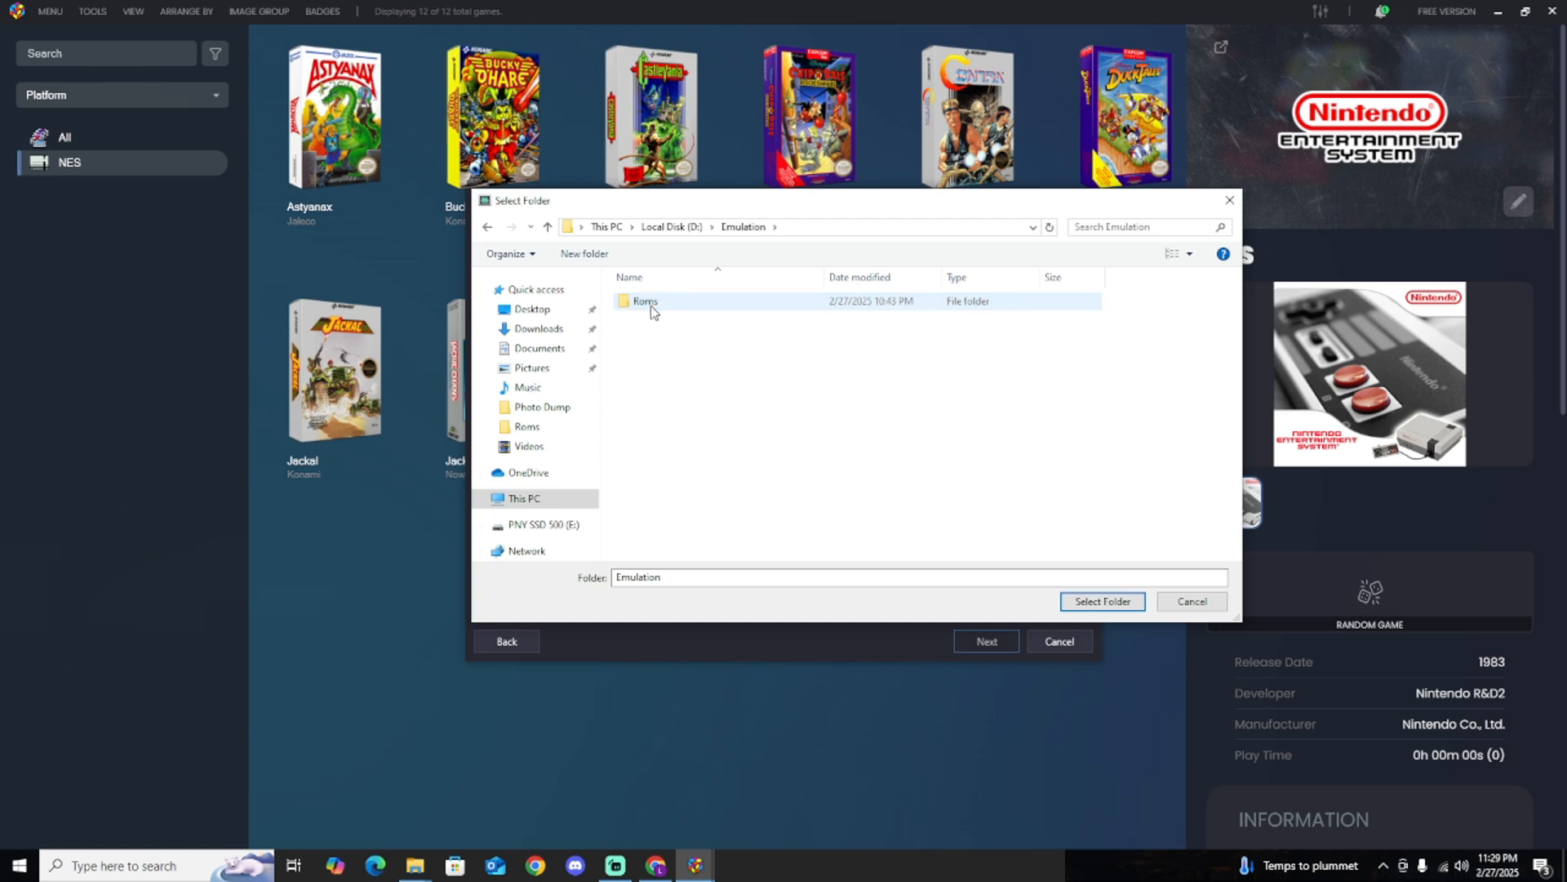
double_click(651, 309)
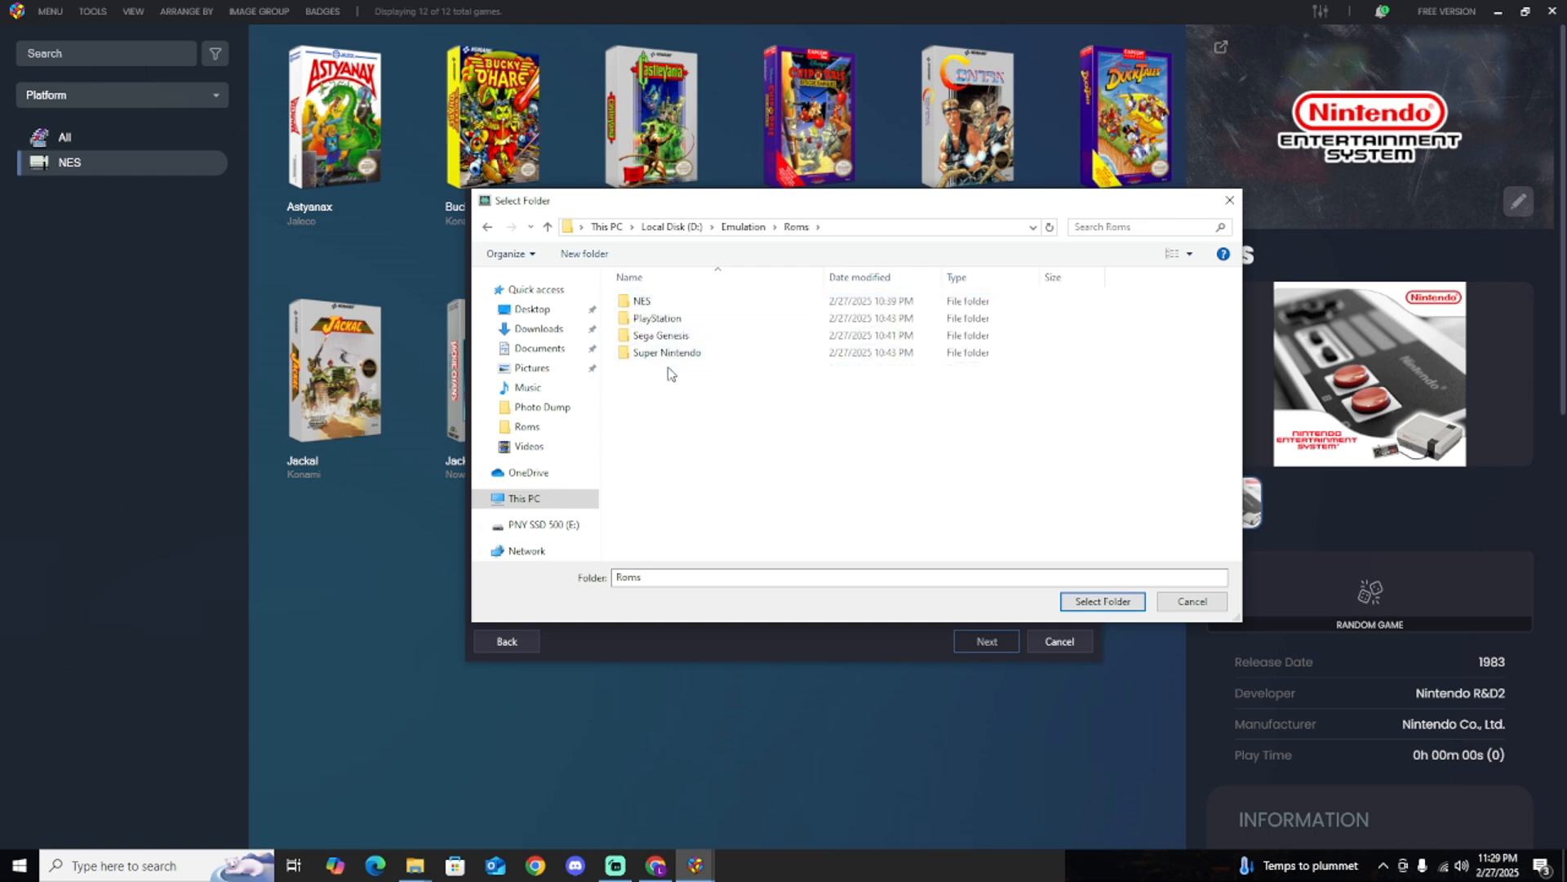
left_click(668, 338)
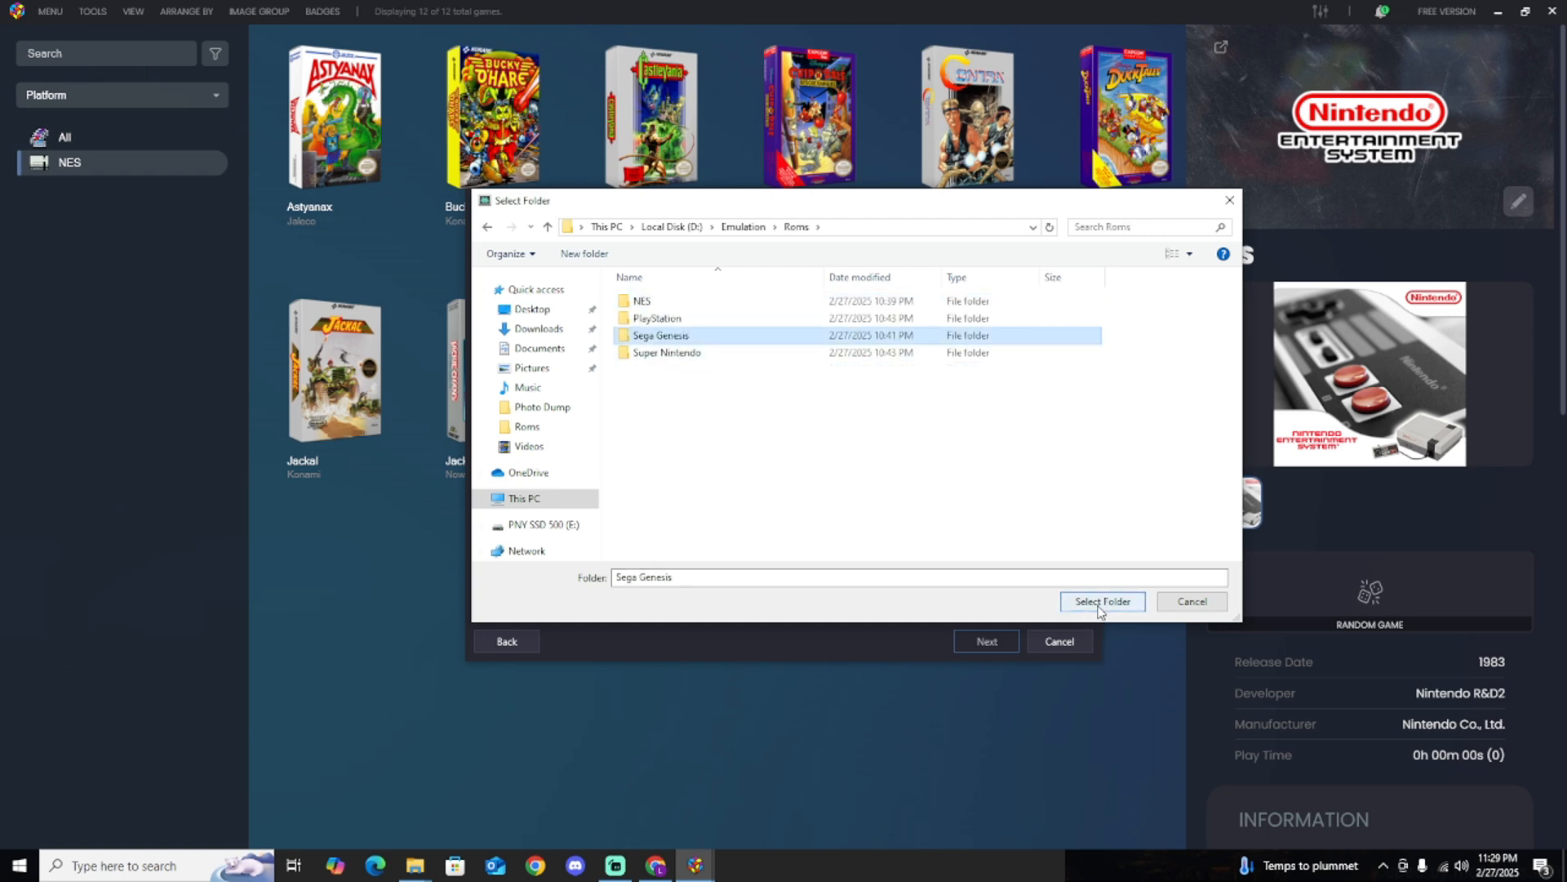
left_click(1095, 602)
left_click(998, 645)
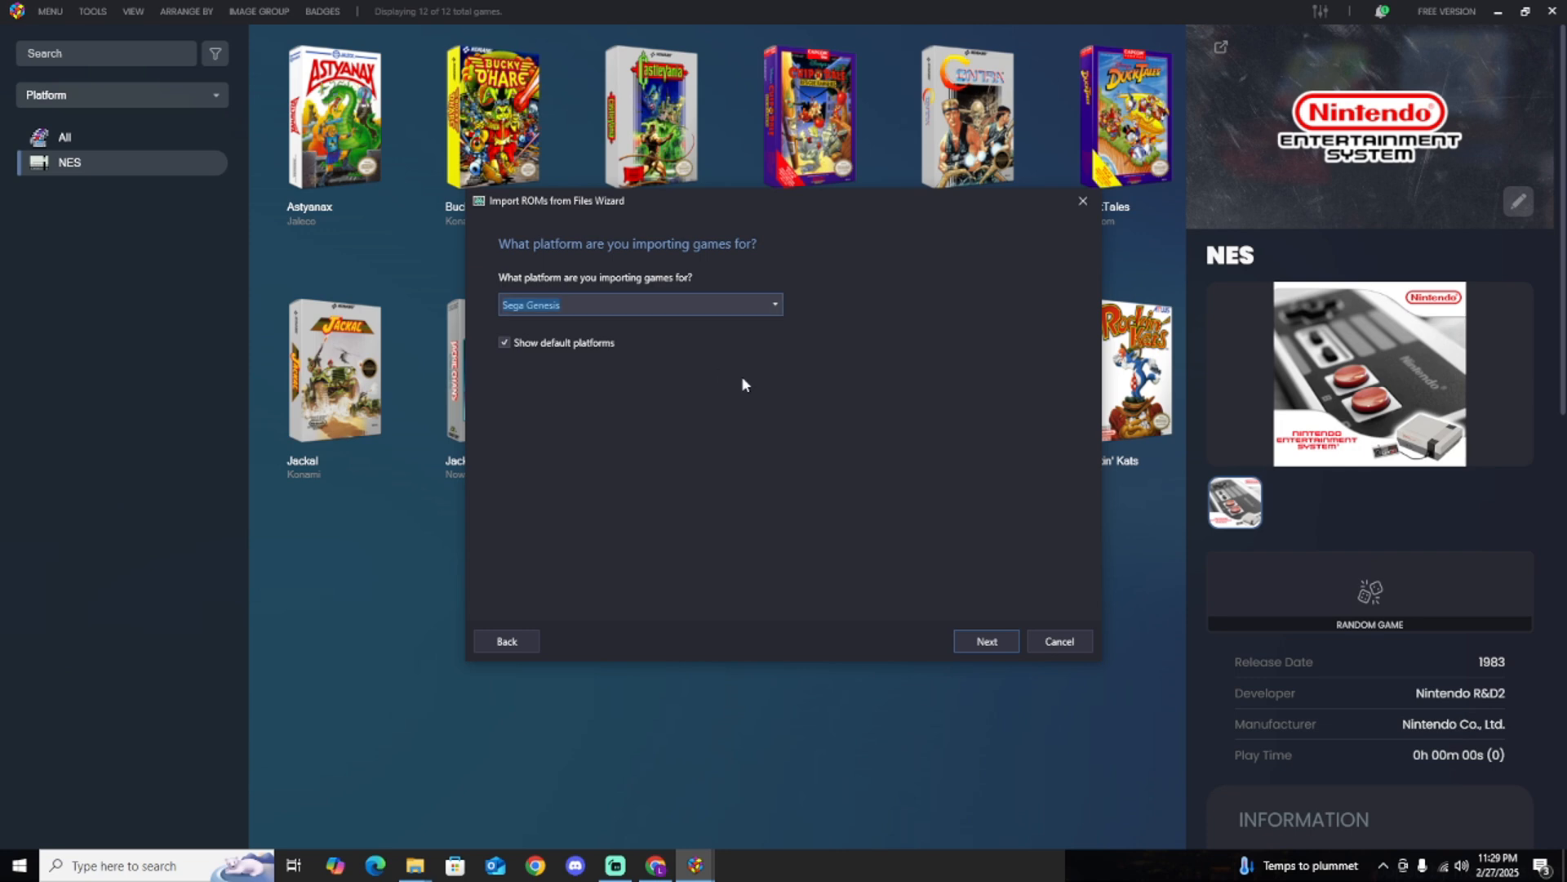
Accept Sega Genesis as the platform and RetroArch as the emulator, and use the ROM files in their current location.
left_click(967, 647)
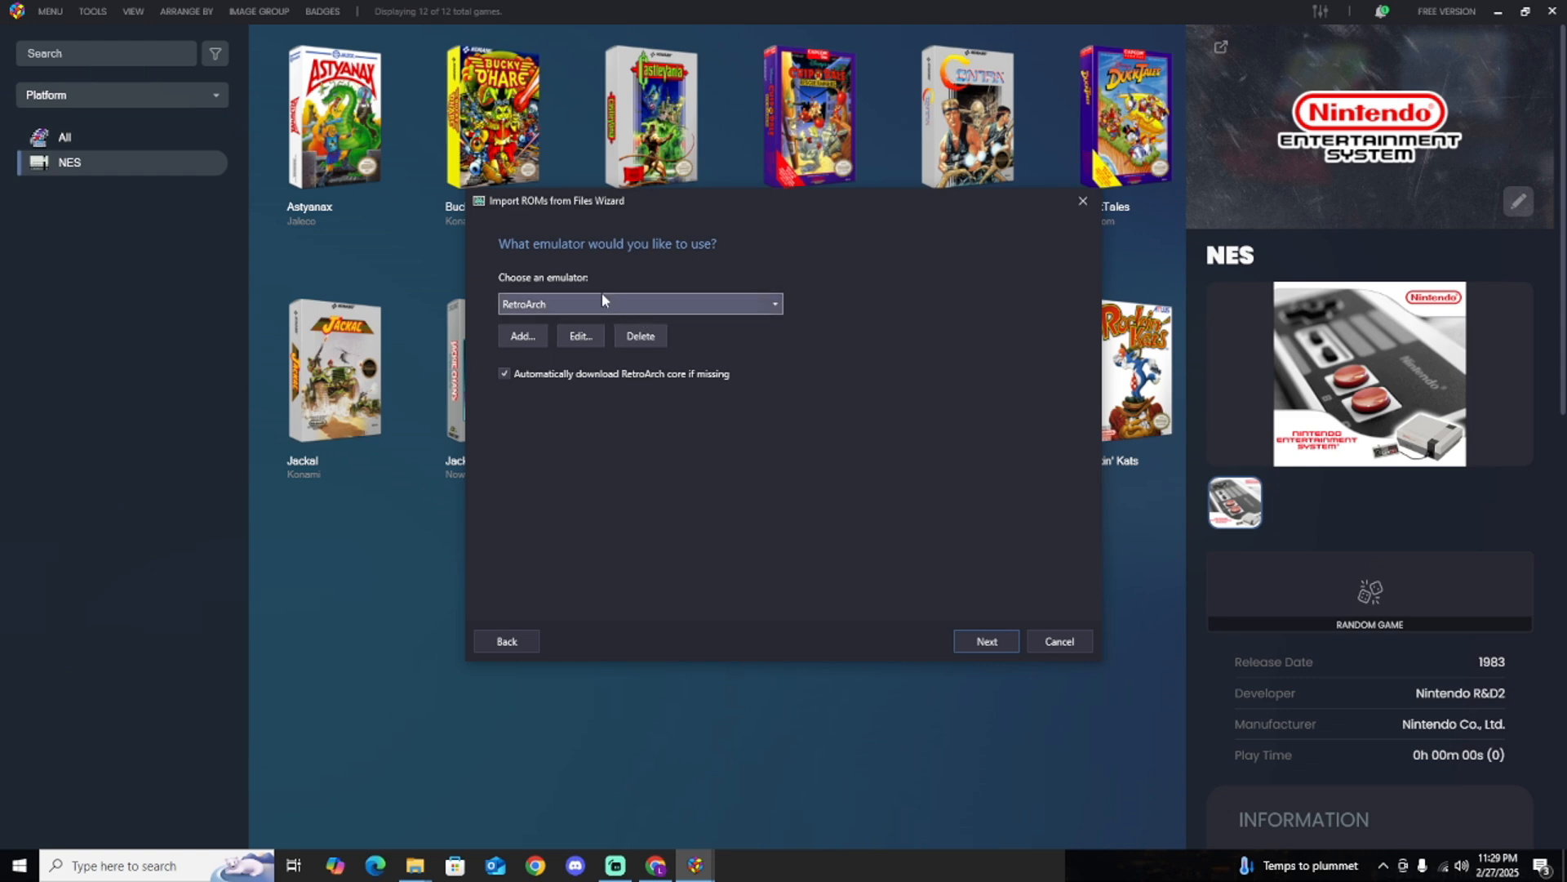
left_click(999, 639)
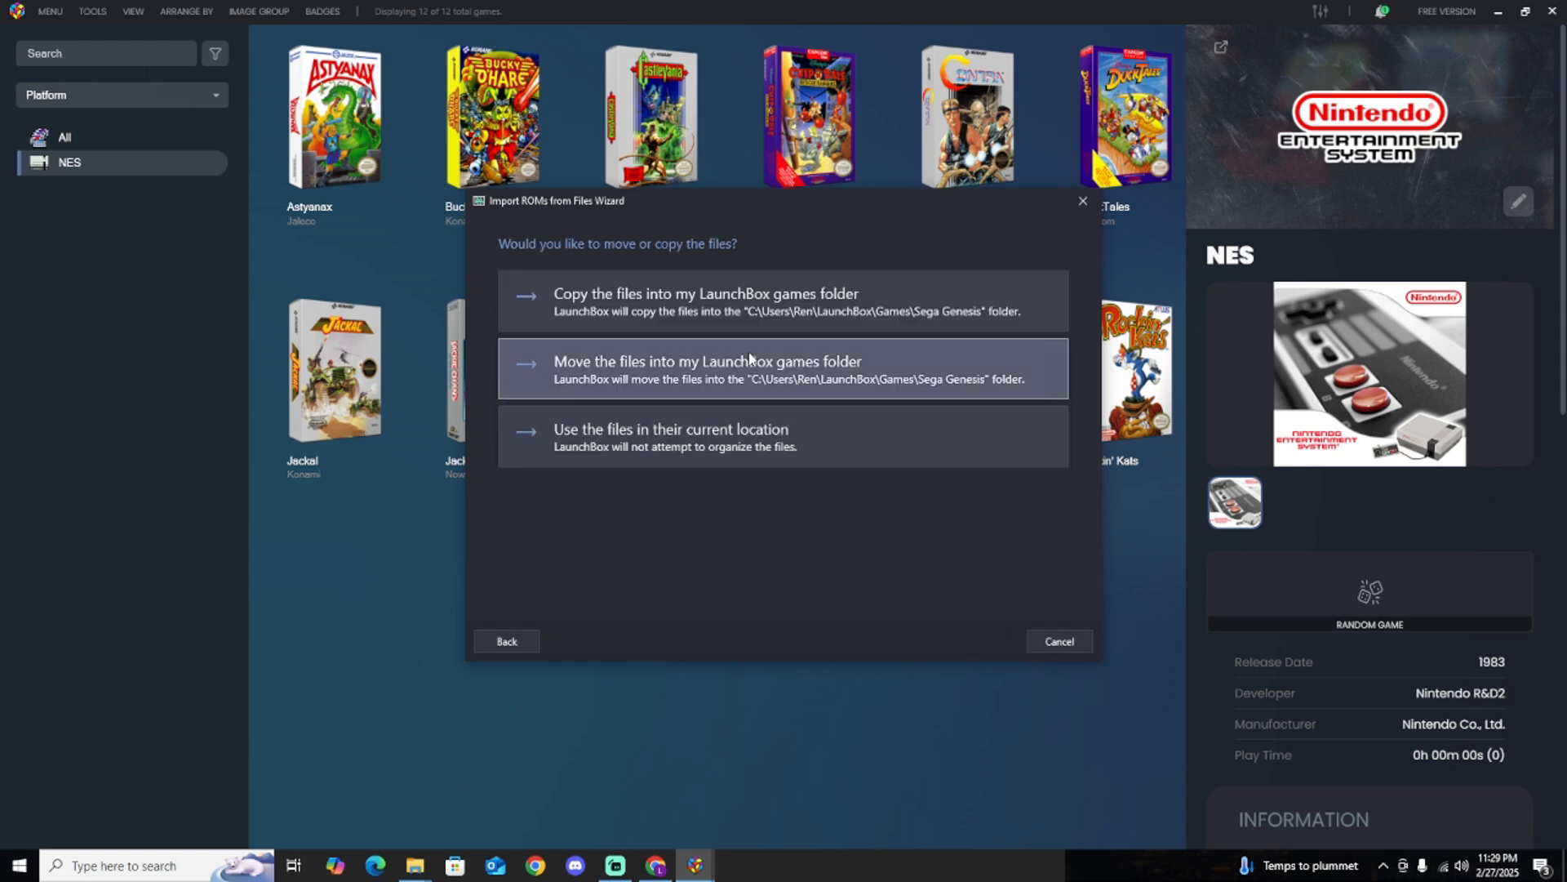
left_click(668, 449)
left_click(989, 642)
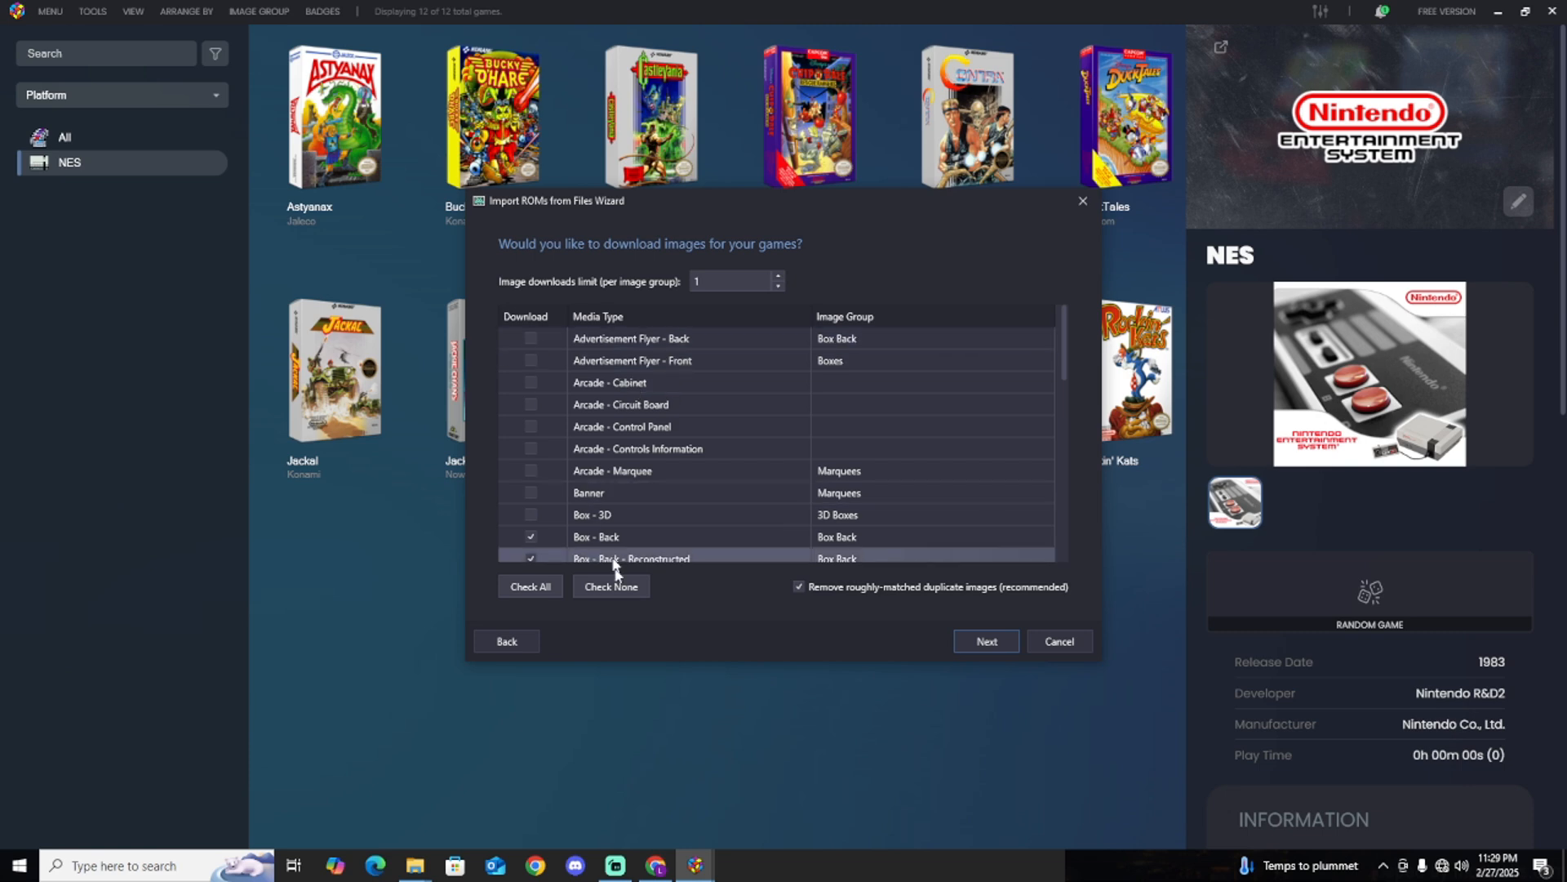
Include all image types in the download, skip EmuMovies, keep the default custom options and finish the Sega Genesis import.
left_click(540, 586)
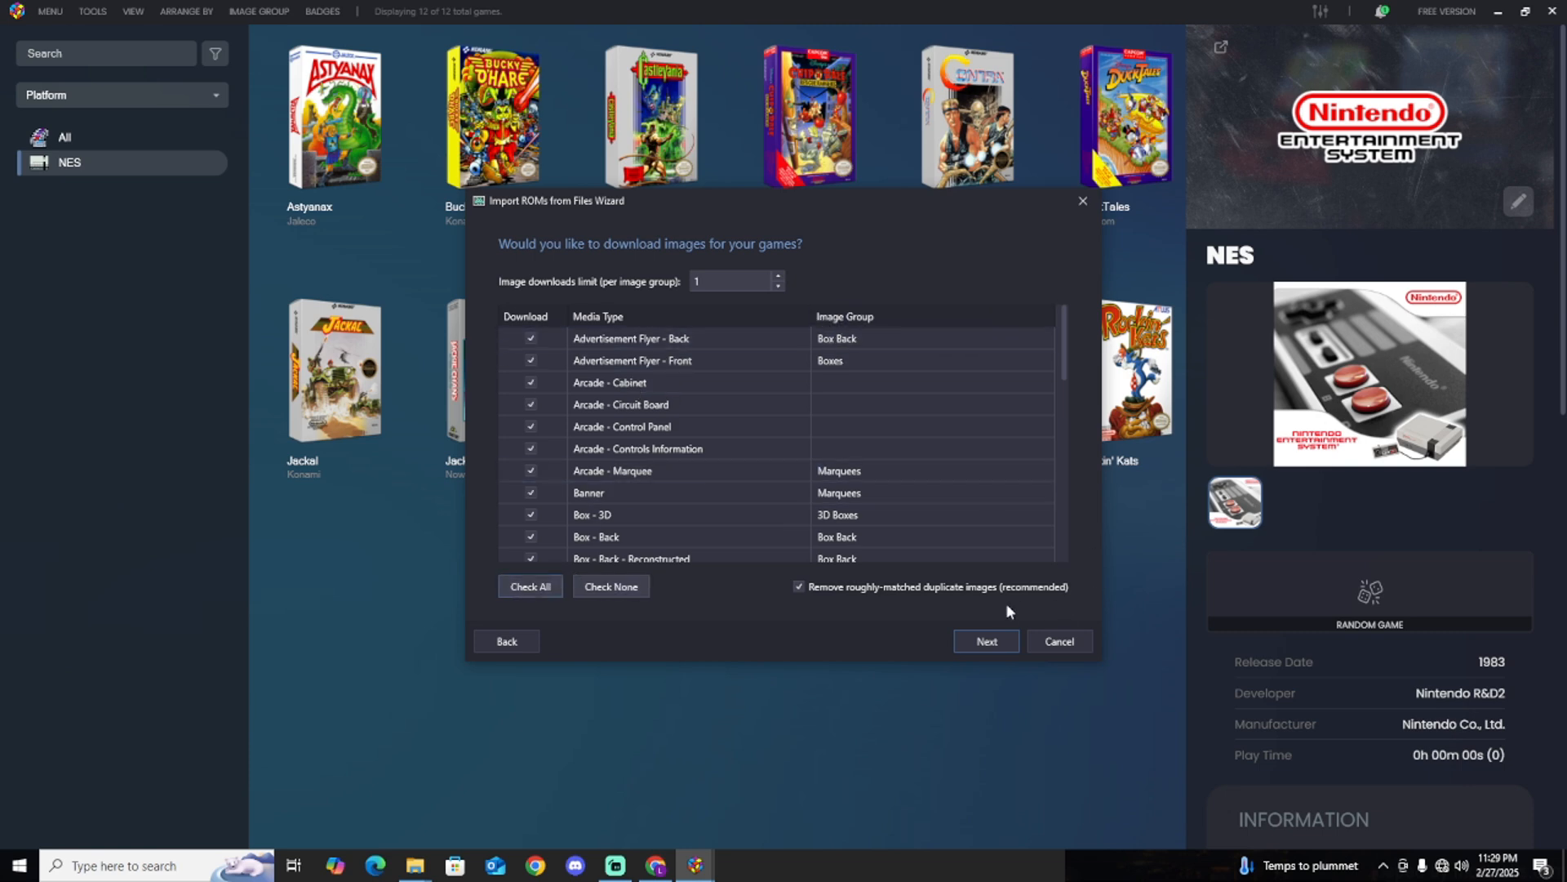
left_click(994, 641)
left_click(994, 641)
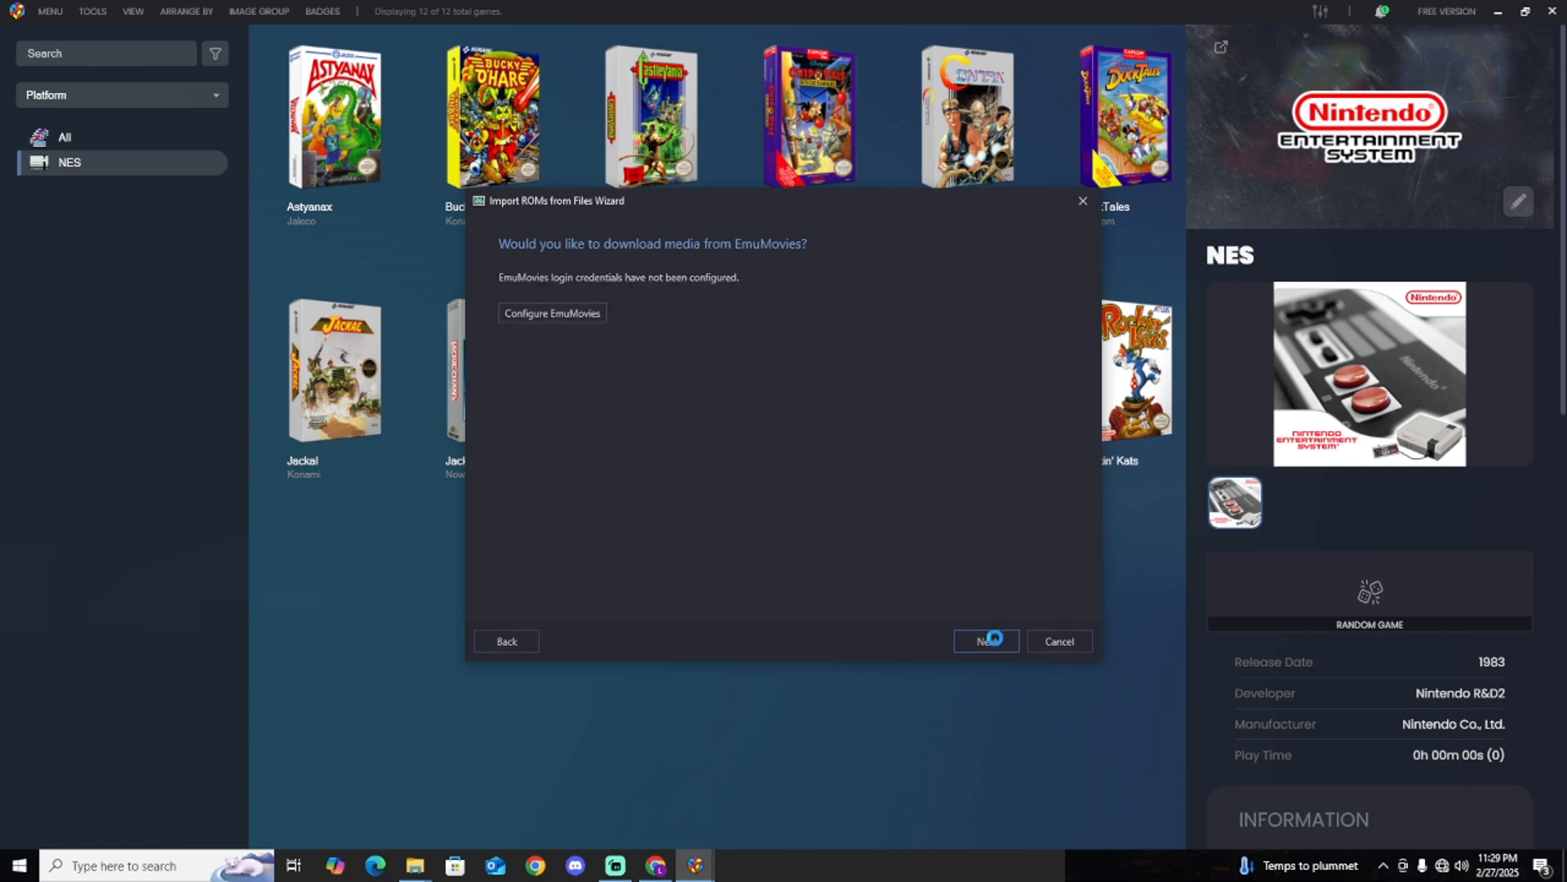
left_click(994, 640)
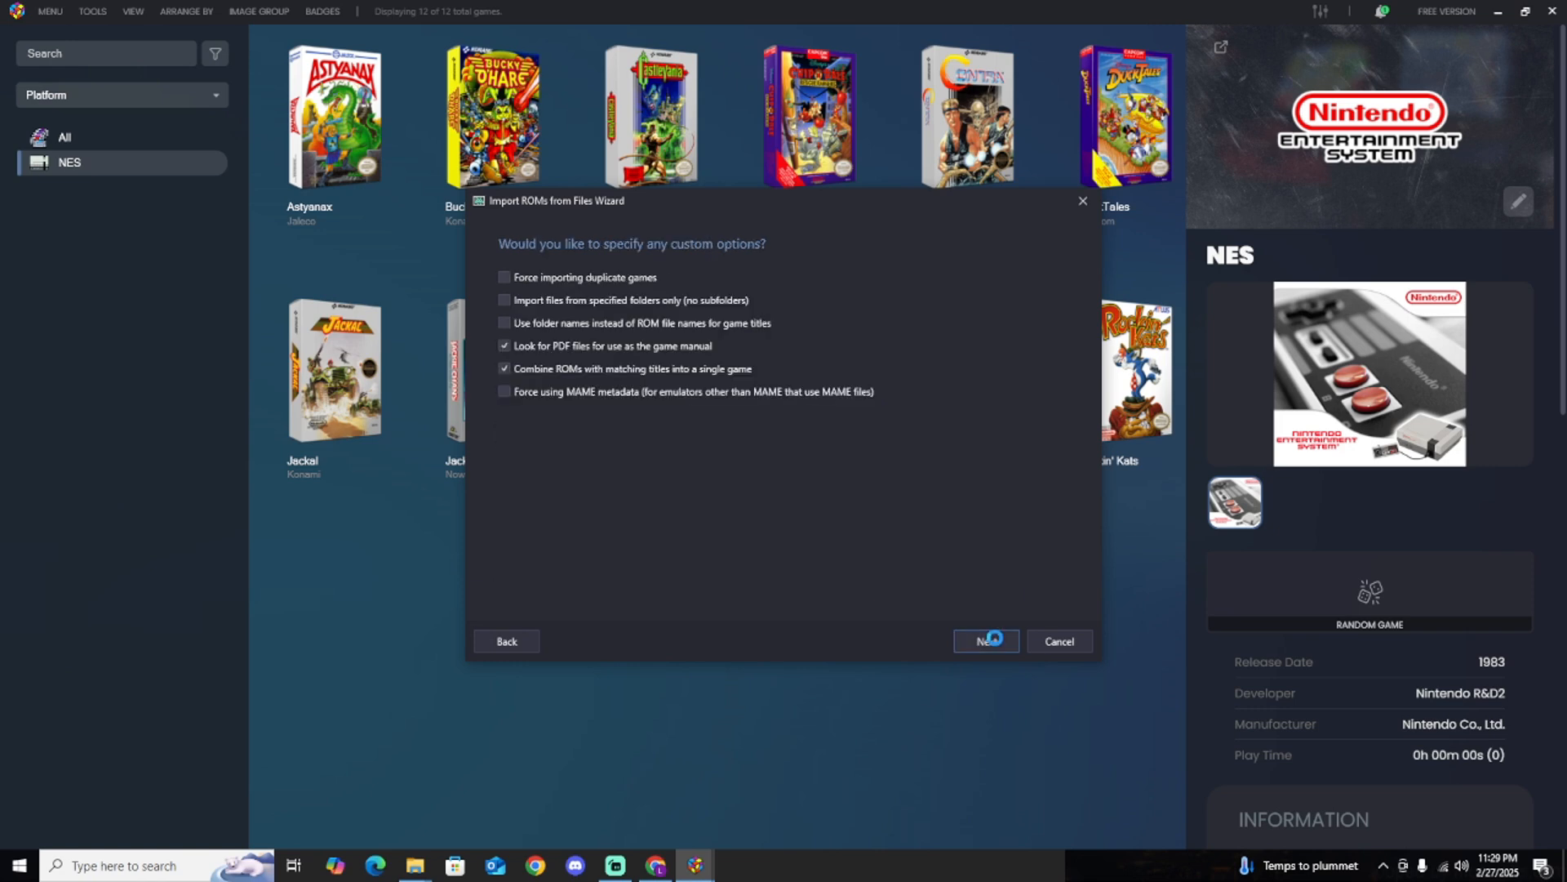
left_click(994, 641)
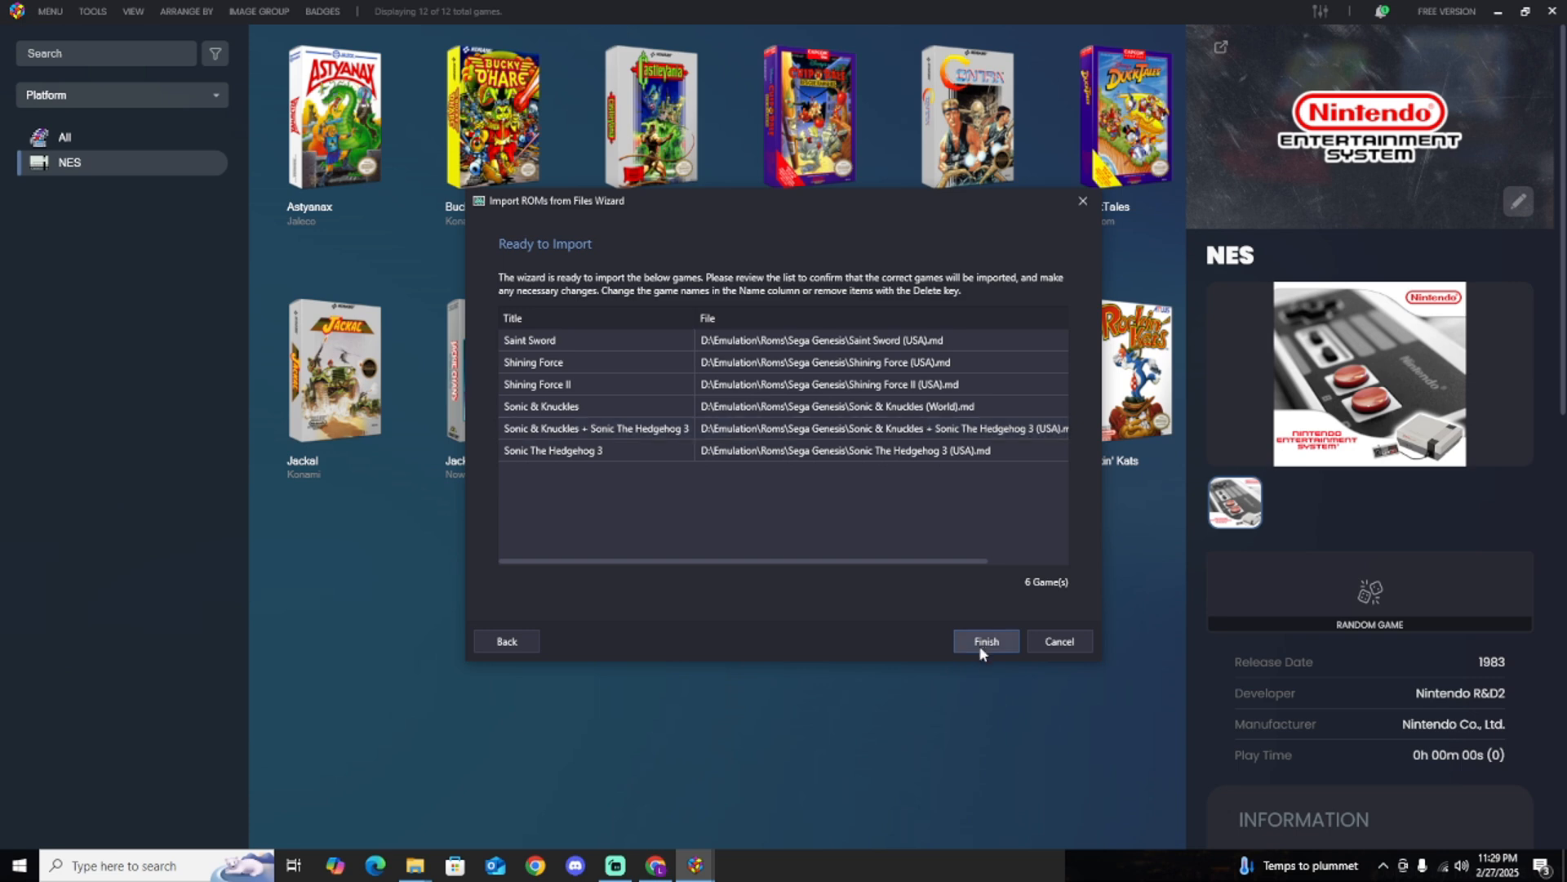
left_click(979, 642)
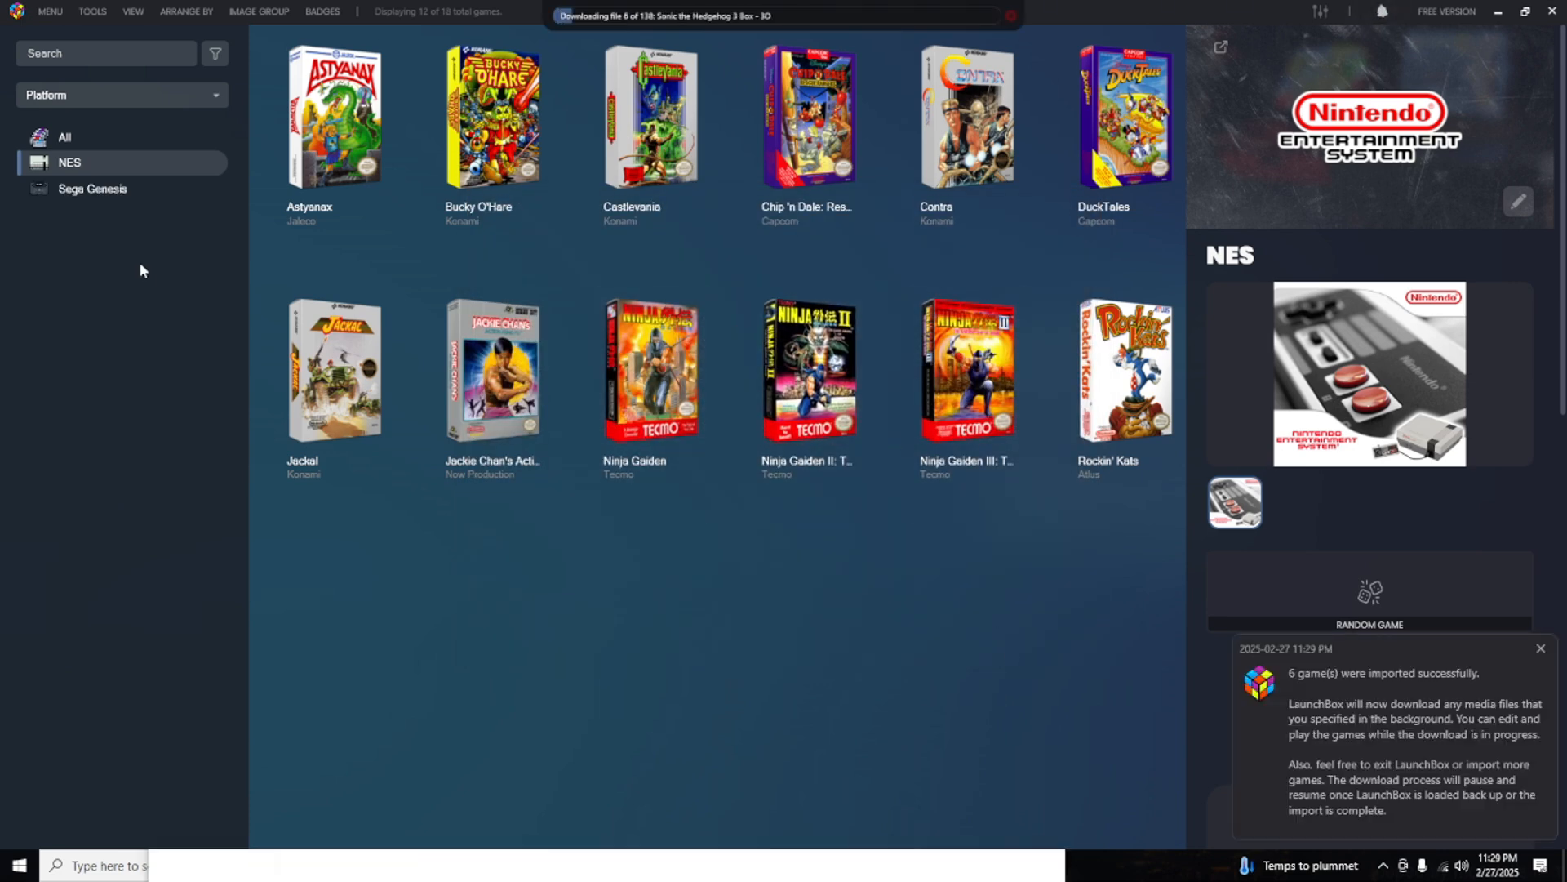
Show the Sega Genesis platform and change its games' image group to 3D Boxes.
left_click(85, 189)
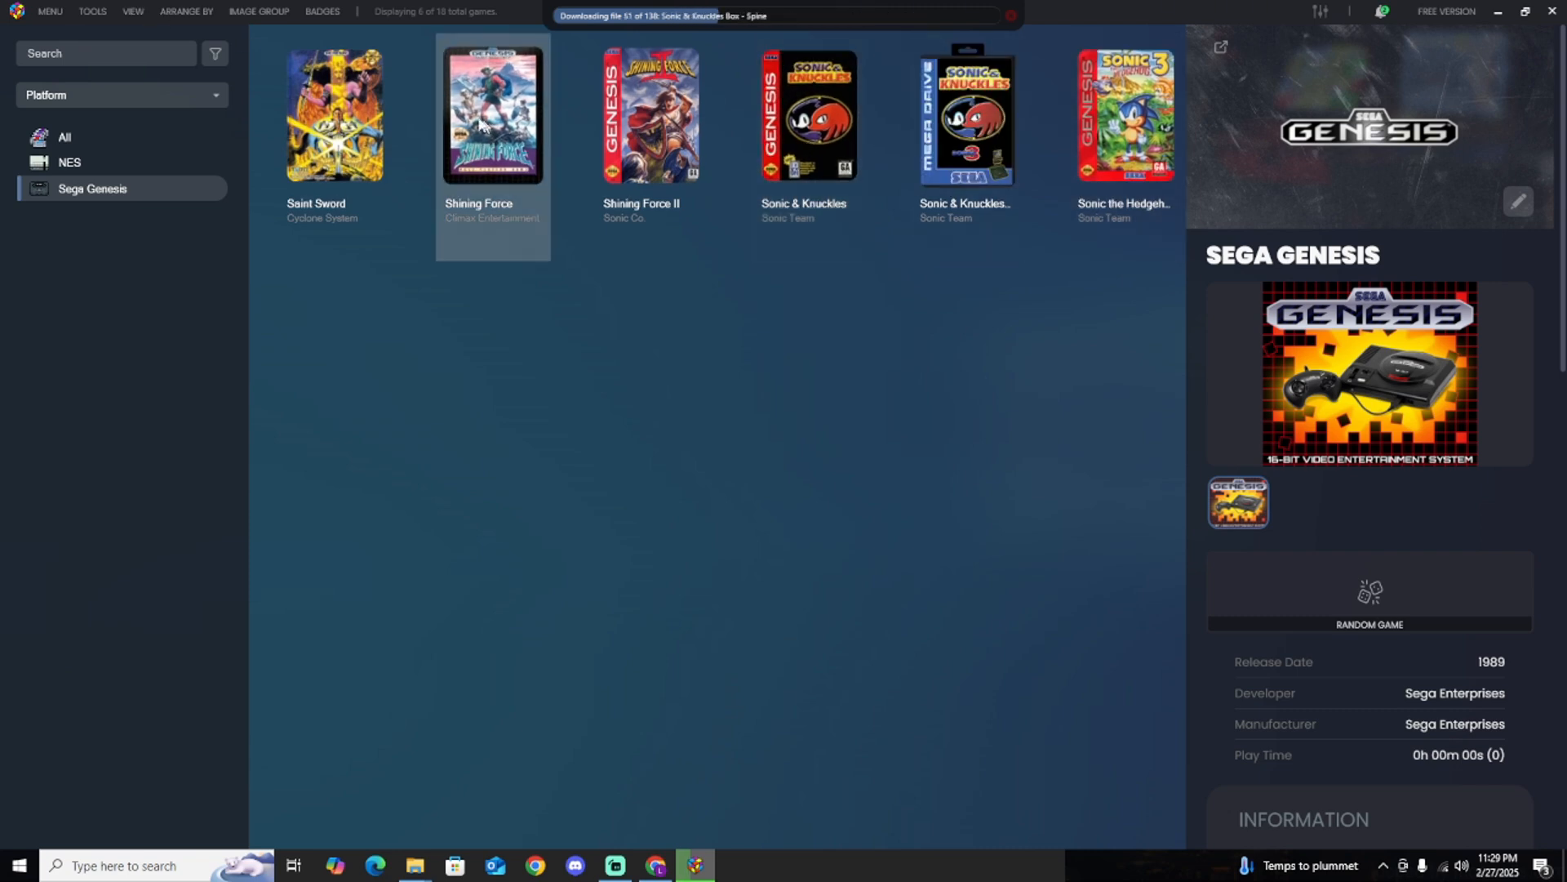
left_click(197, 11)
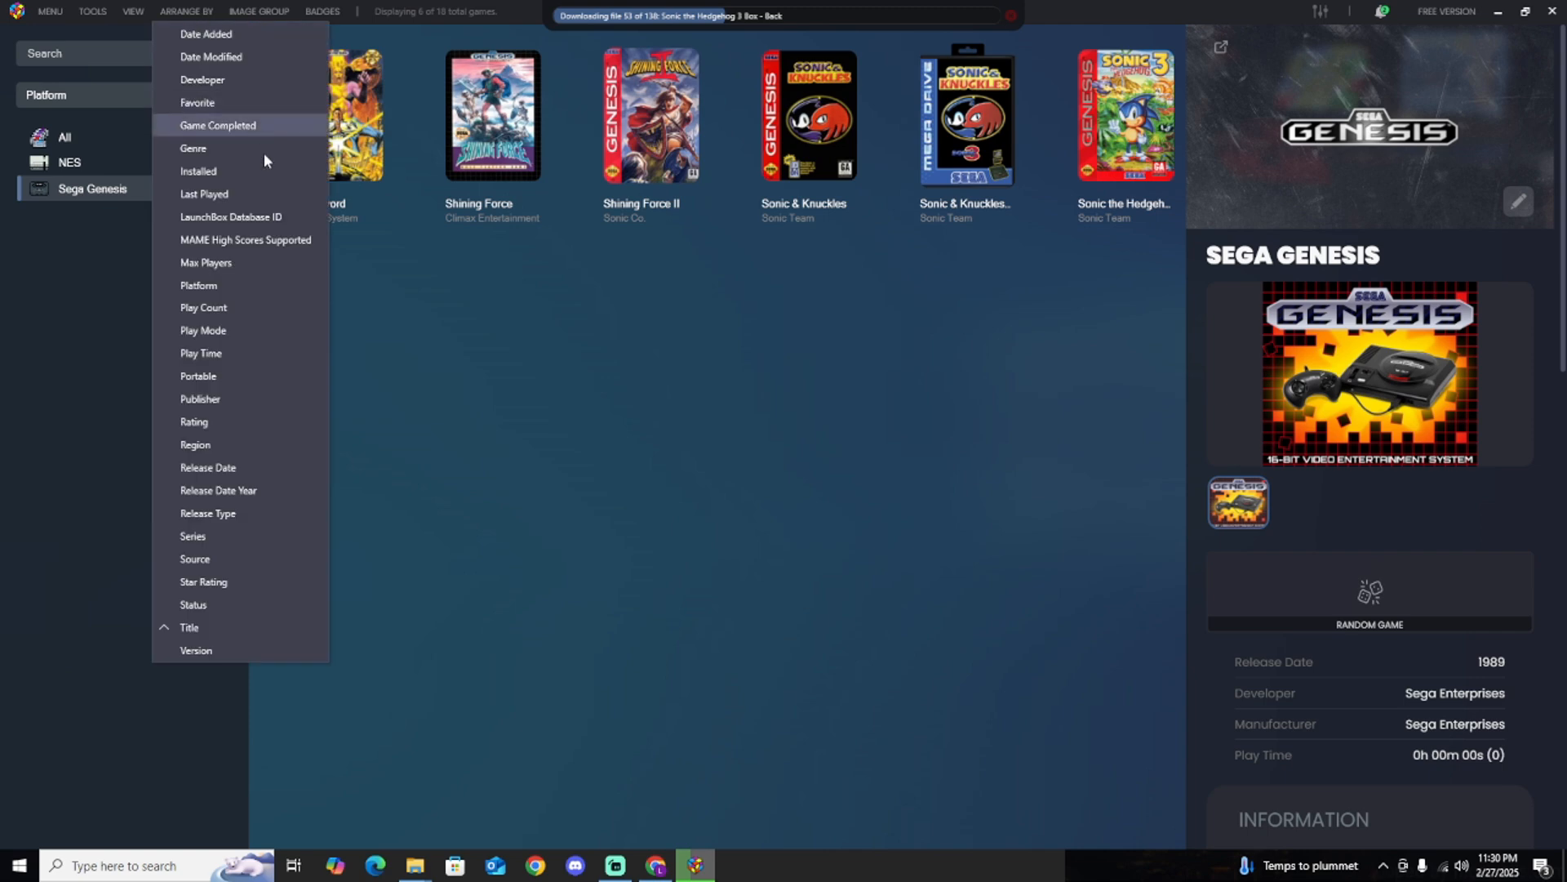
left_click(128, 11)
left_click(129, 12)
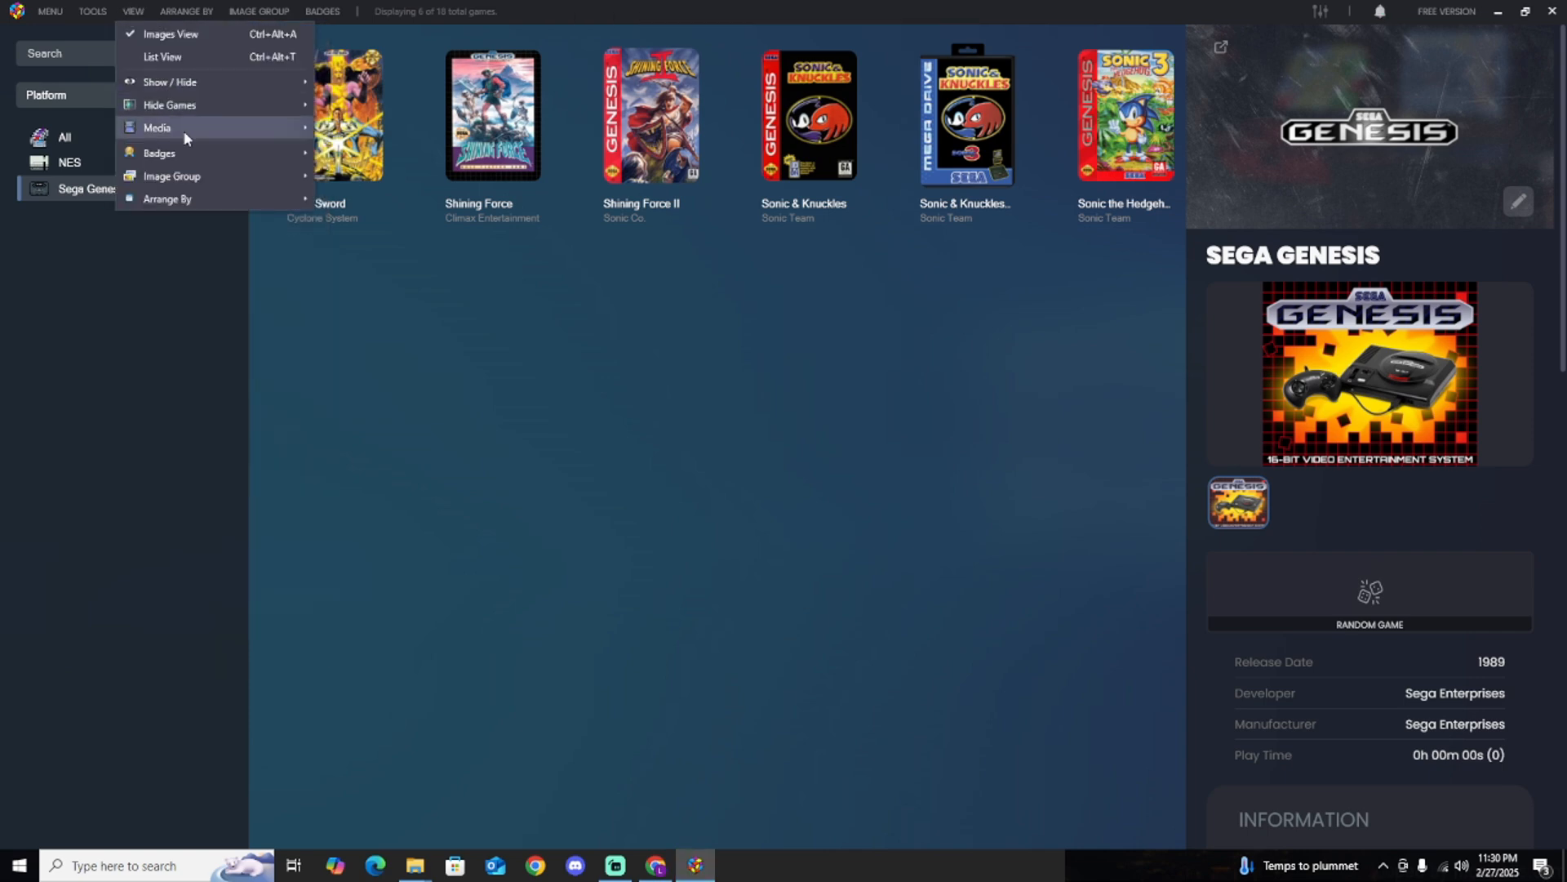
left_click(128, 10)
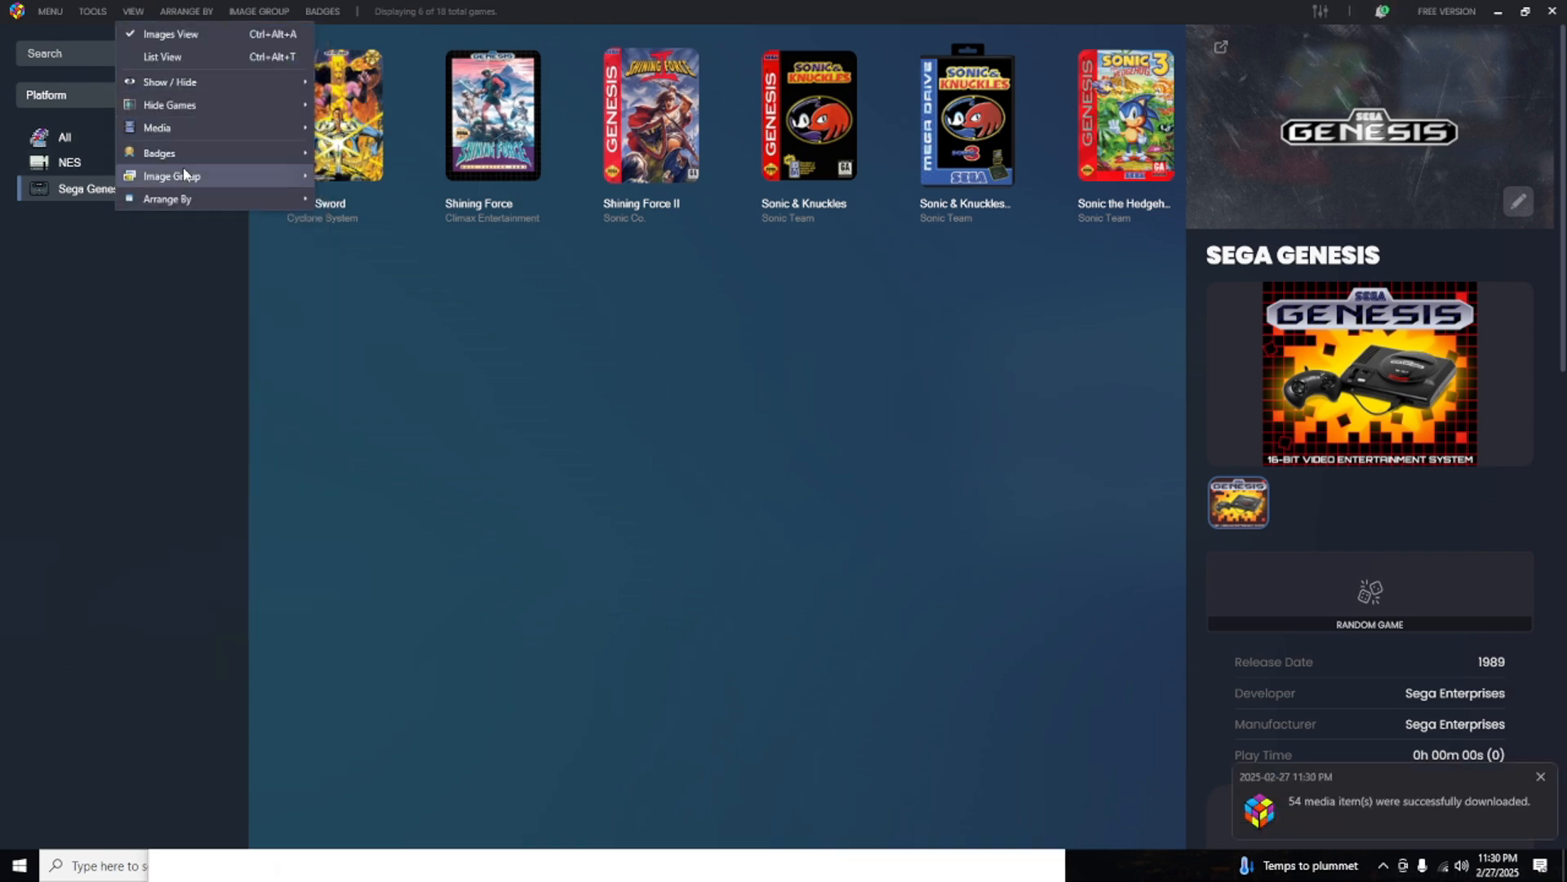
mouse_move(184, 174)
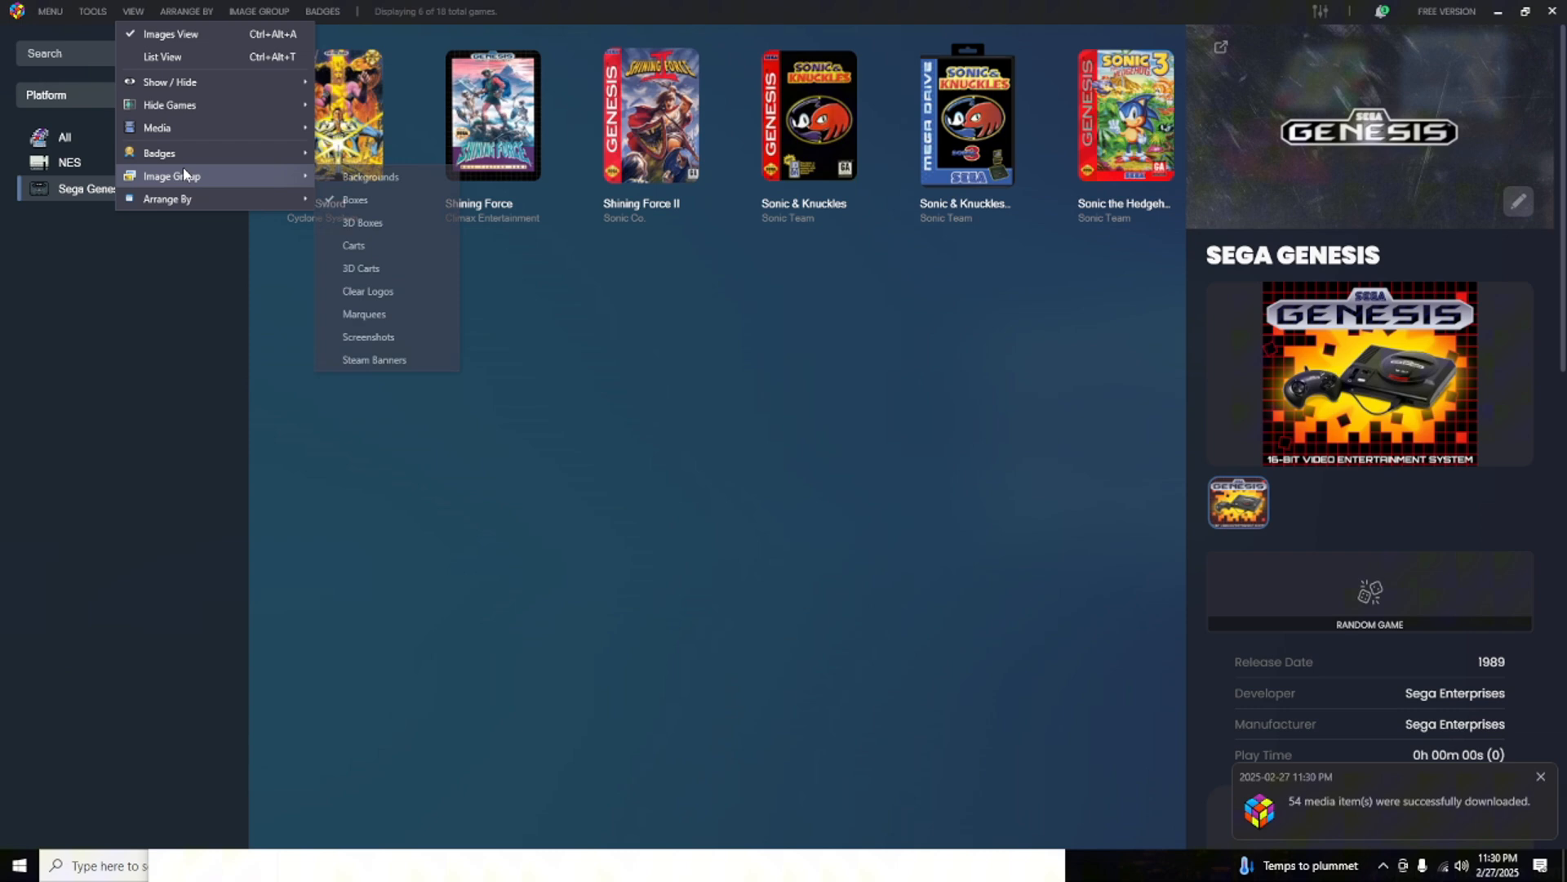
left_click(366, 222)
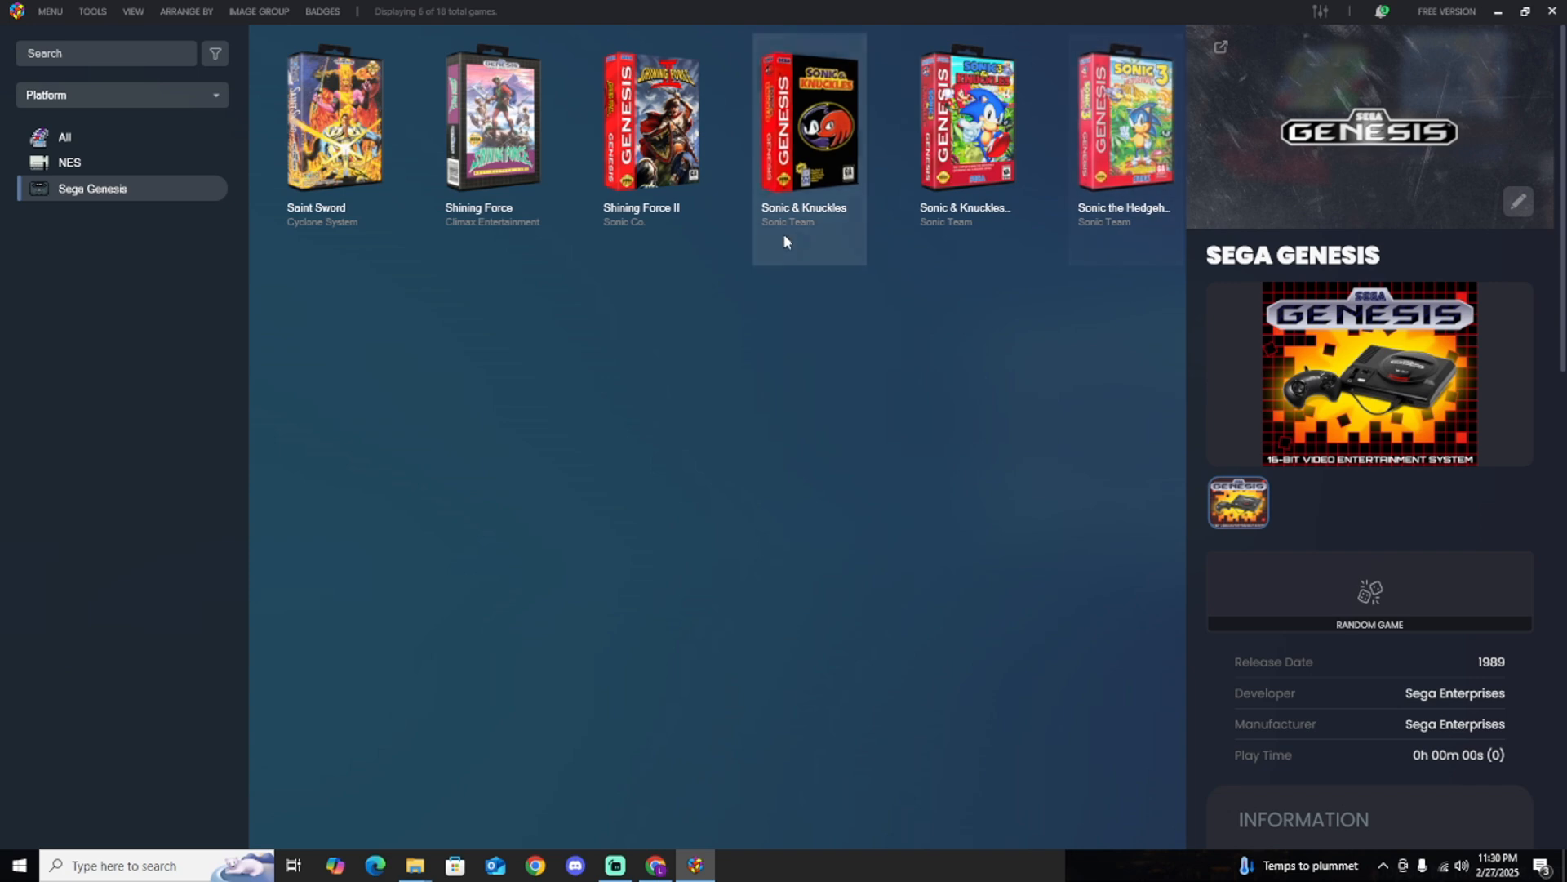
Start another single-platform ROM import and add the folder D:\Emulation\Roms\Super Nintendo as its source.
left_click(109, 12)
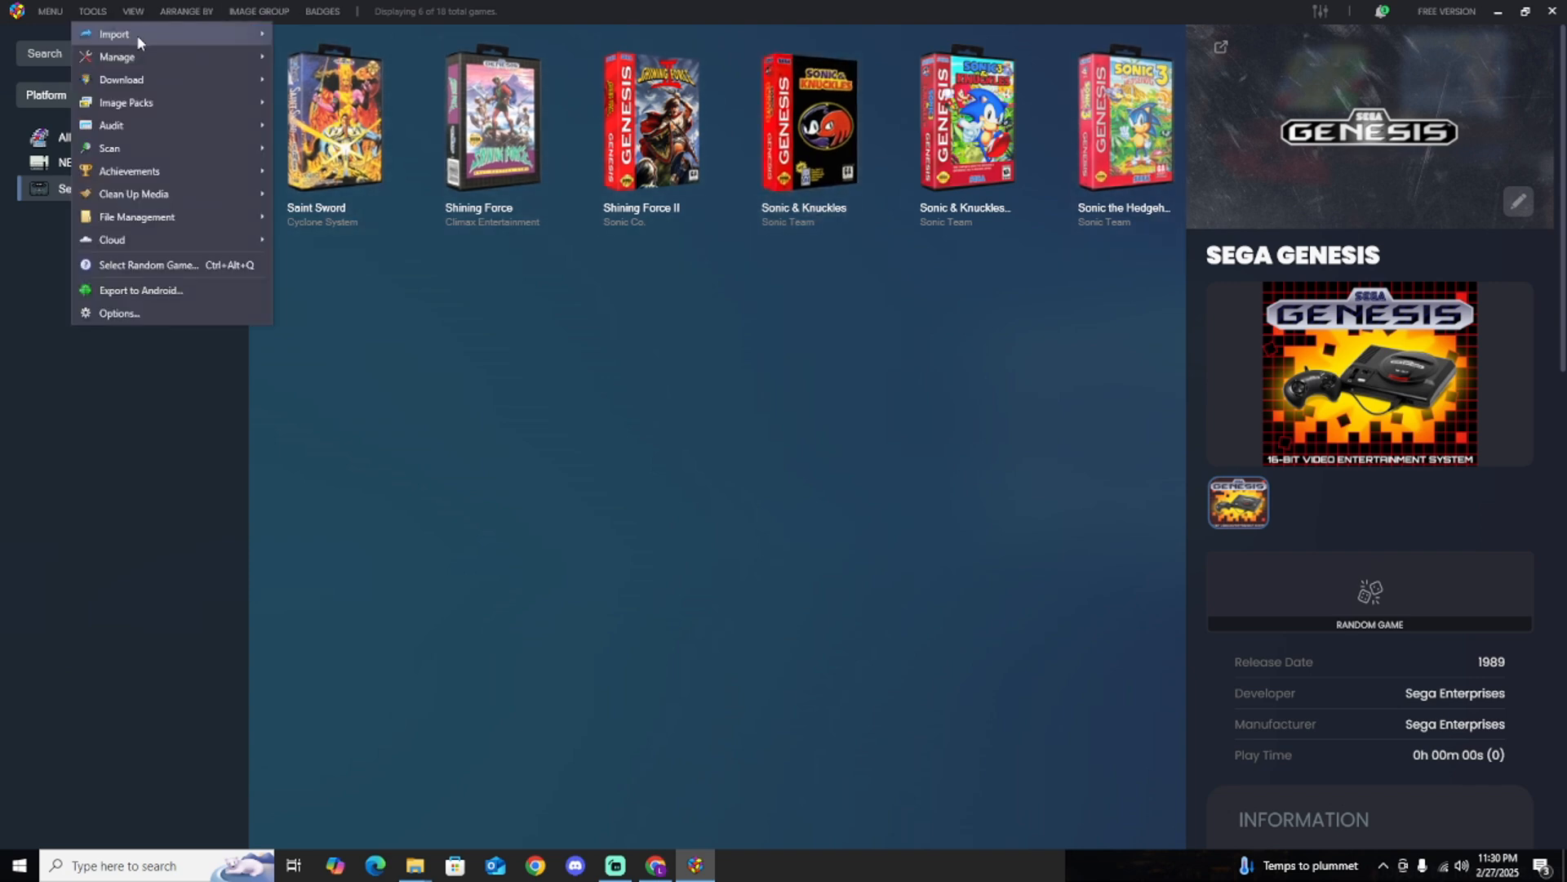
mouse_move(141, 40)
mouse_move(455, 34)
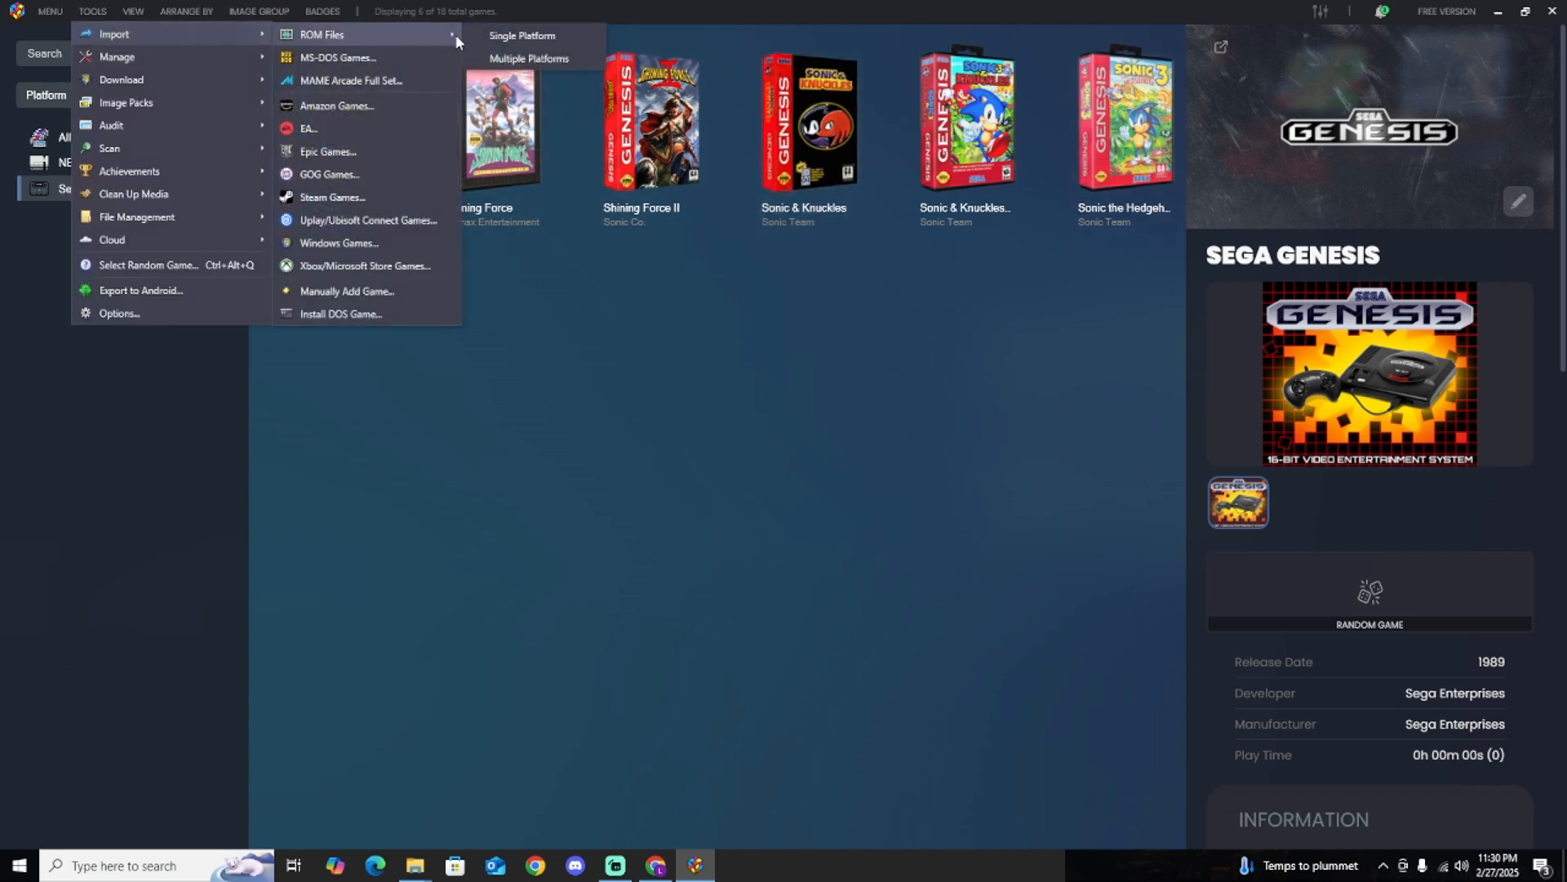
left_click(523, 35)
left_click(972, 639)
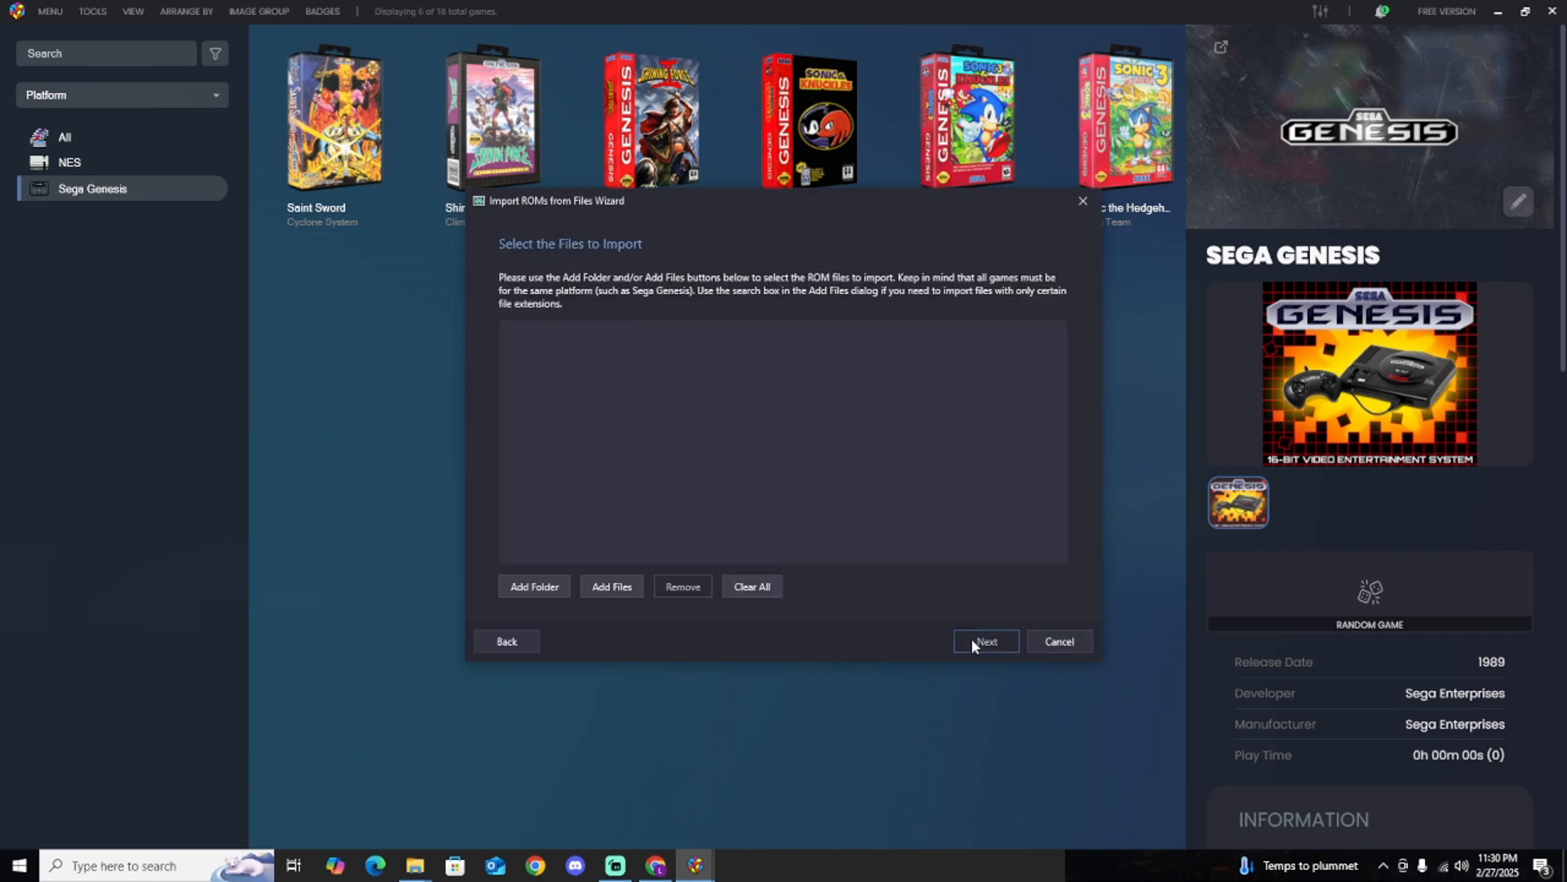
left_click(538, 583)
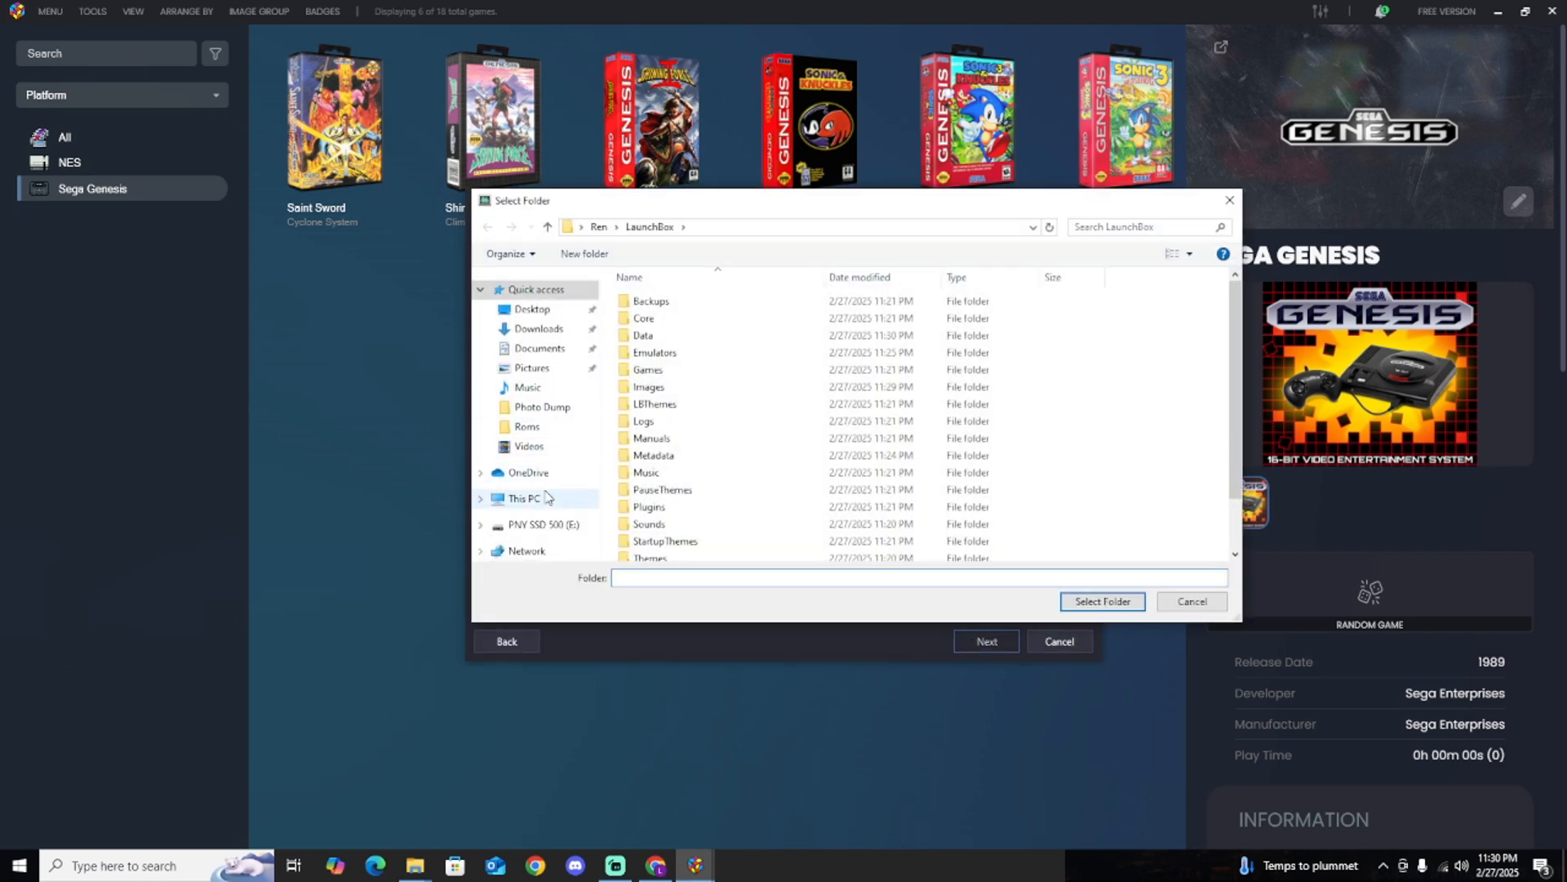
left_click(523, 498)
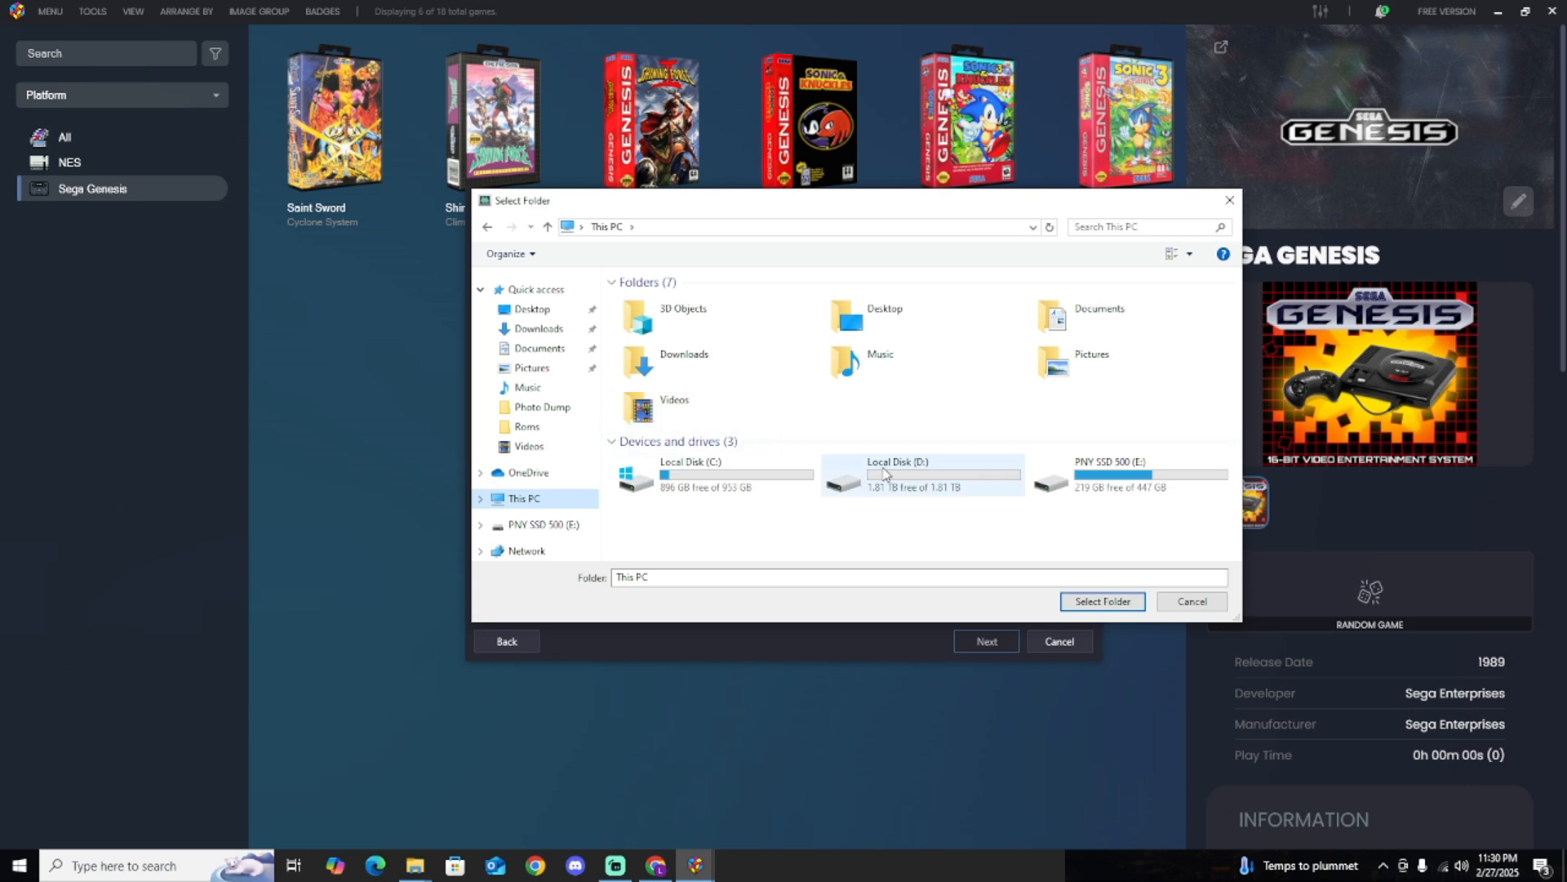
double_click(927, 479)
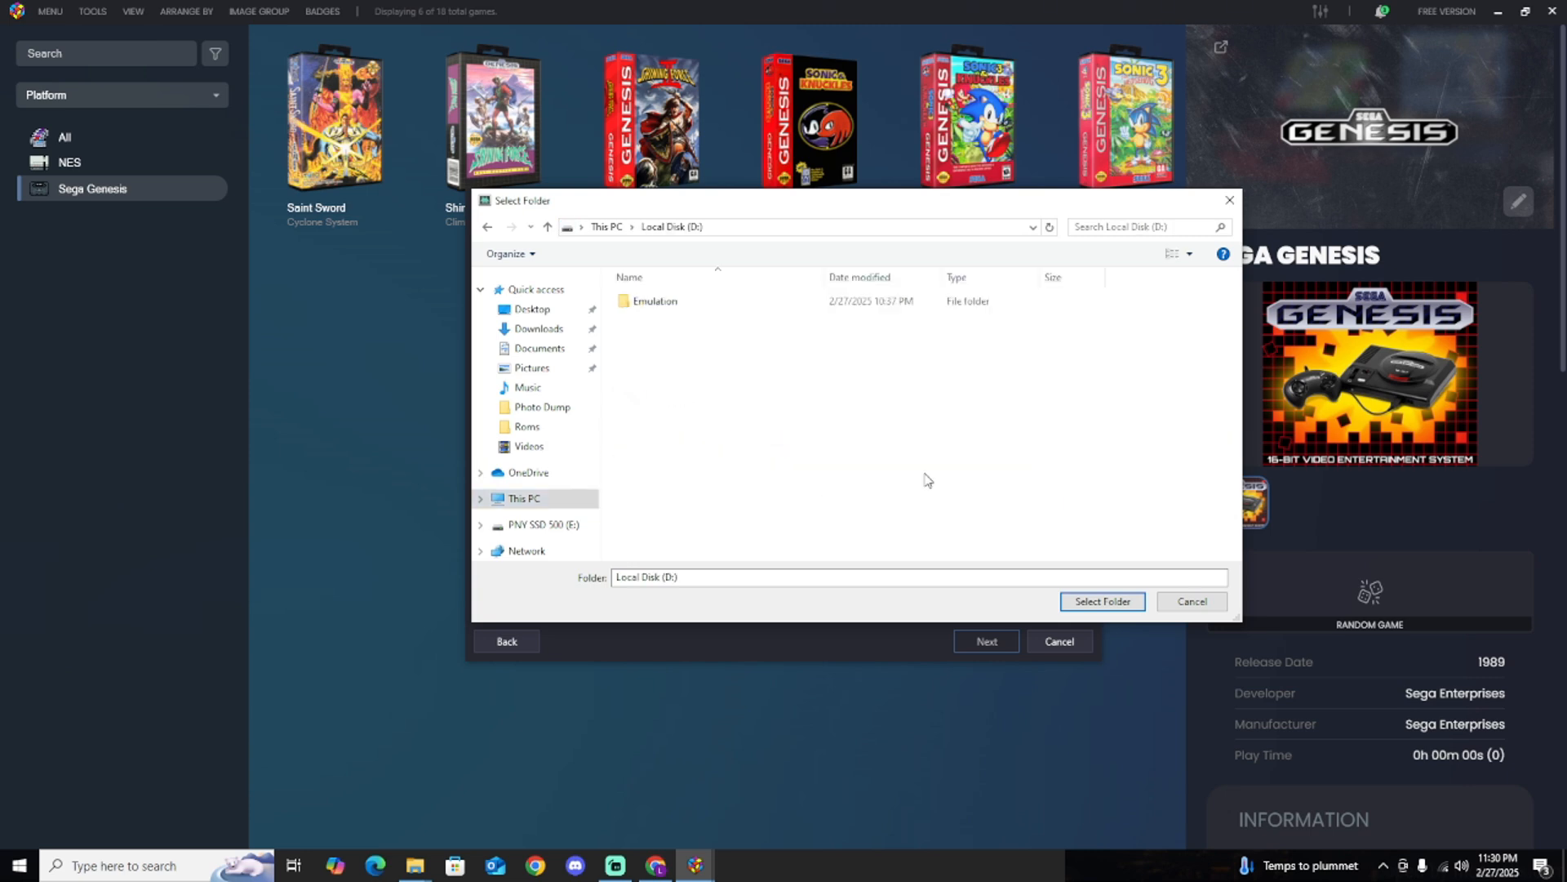
double_click(682, 308)
left_click(656, 309)
double_click(655, 309)
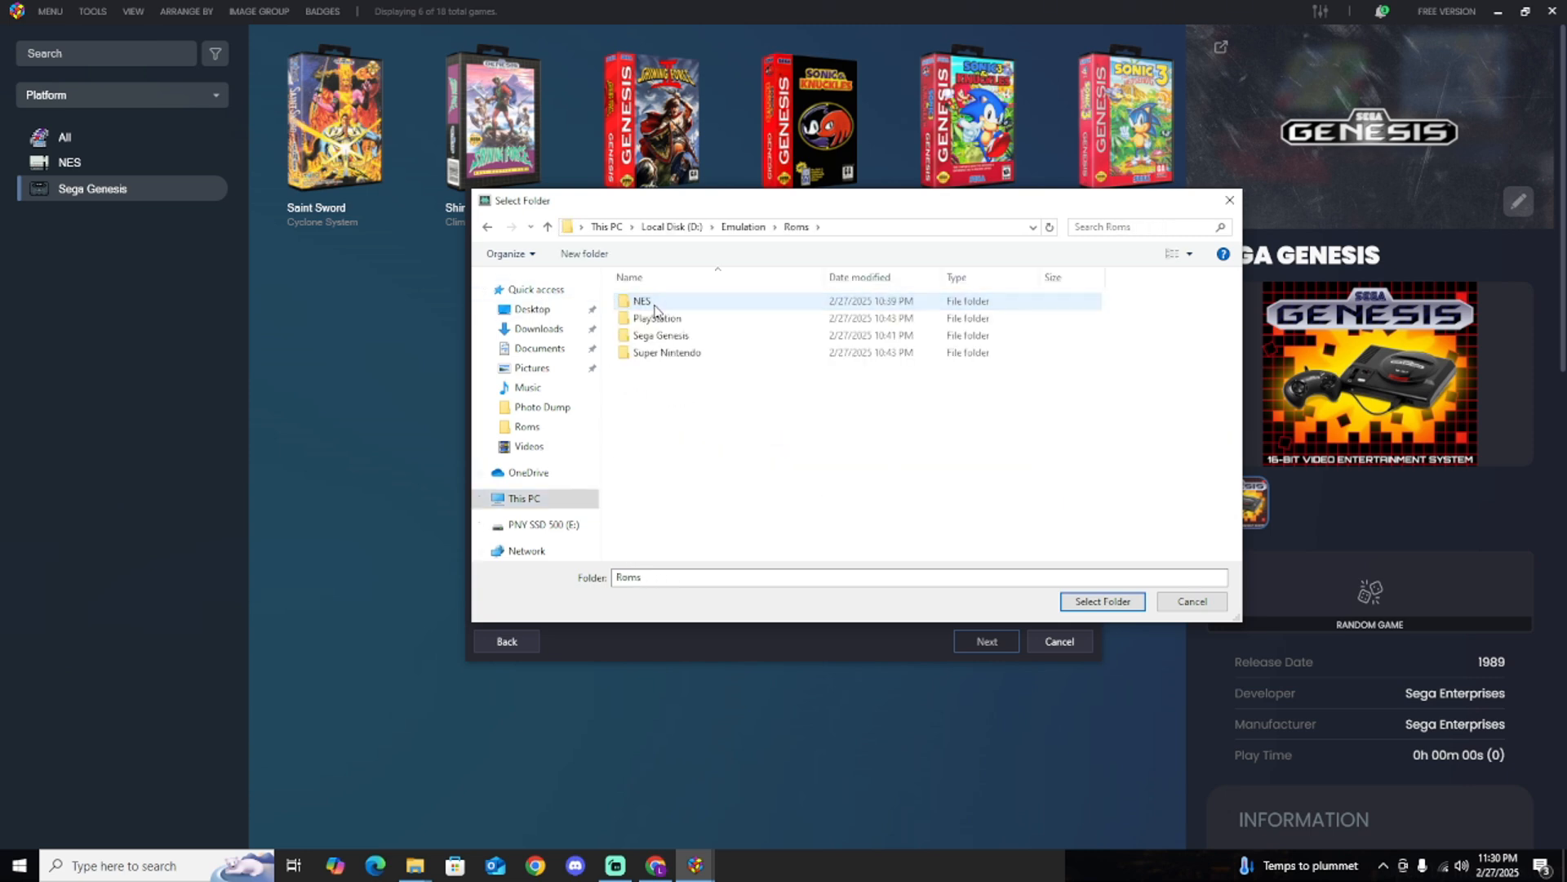
left_click(688, 356)
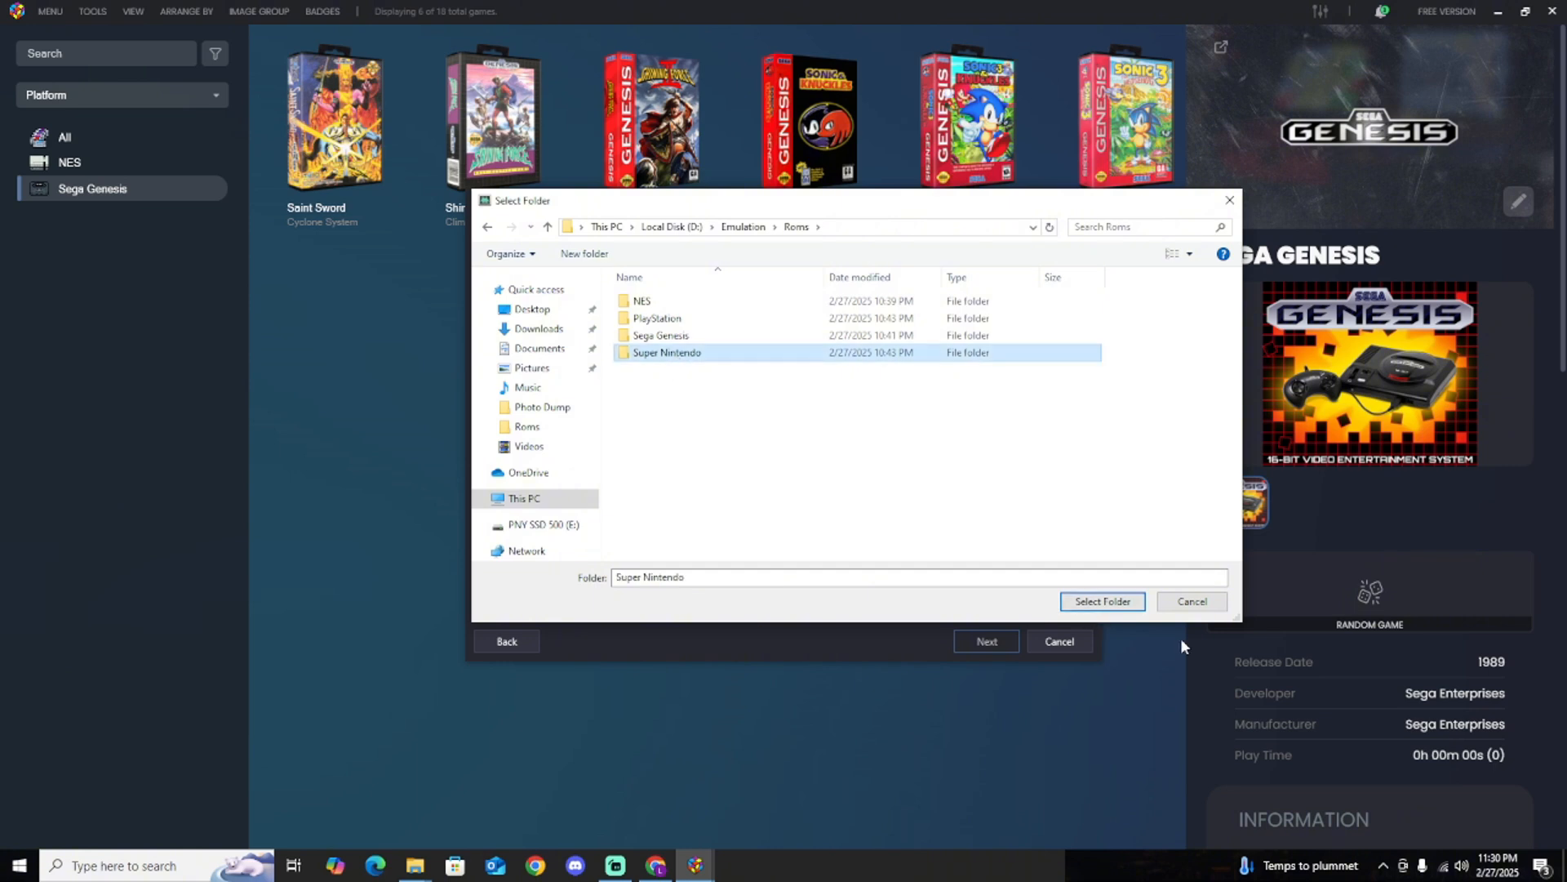
left_click(1086, 604)
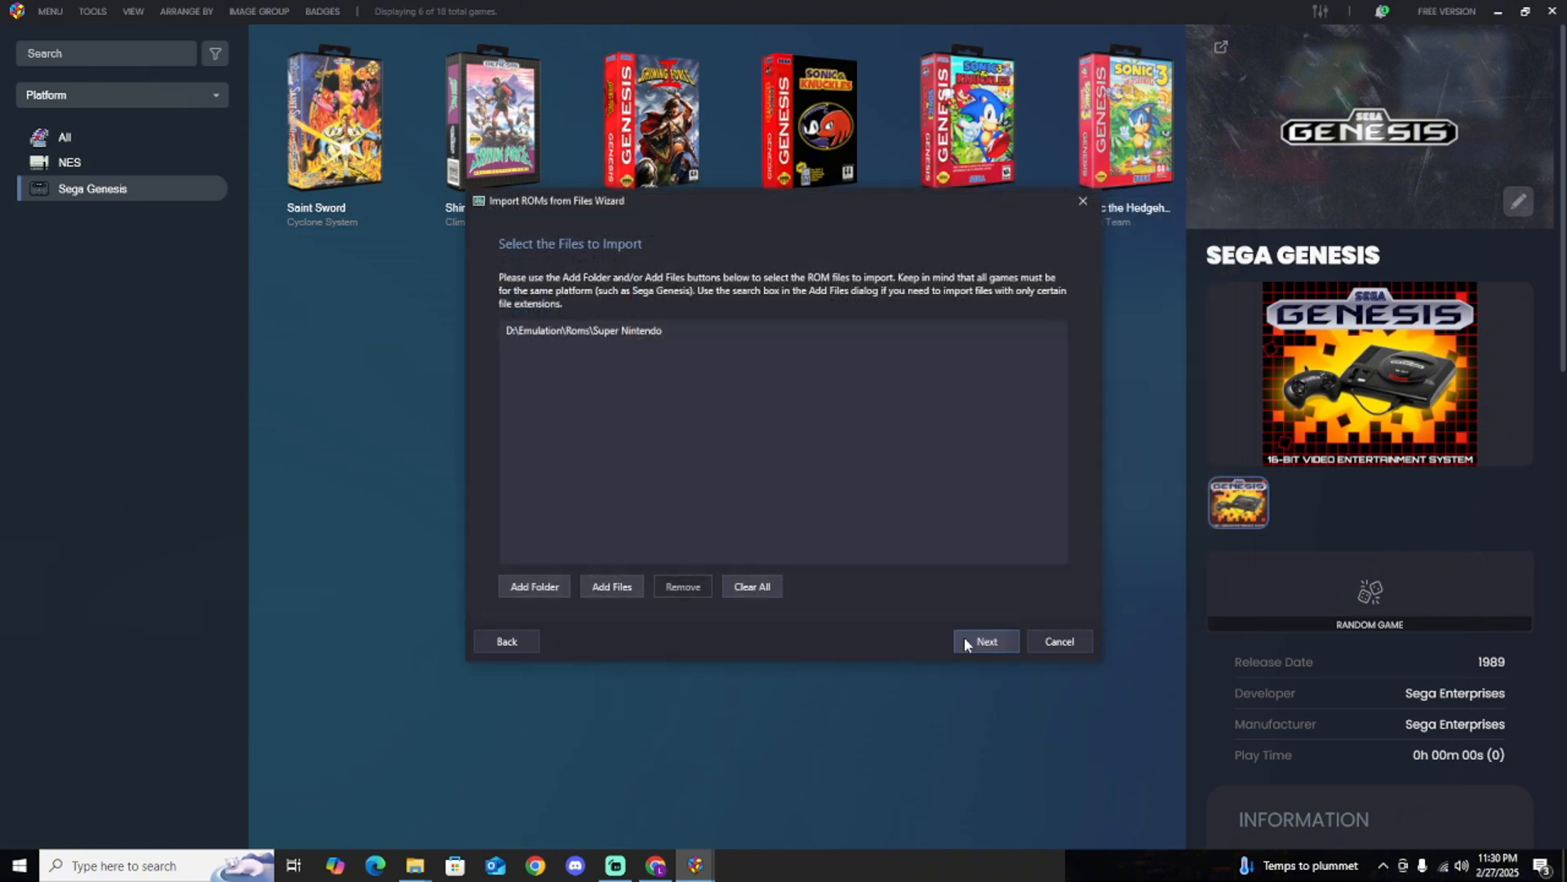
left_click(963, 639)
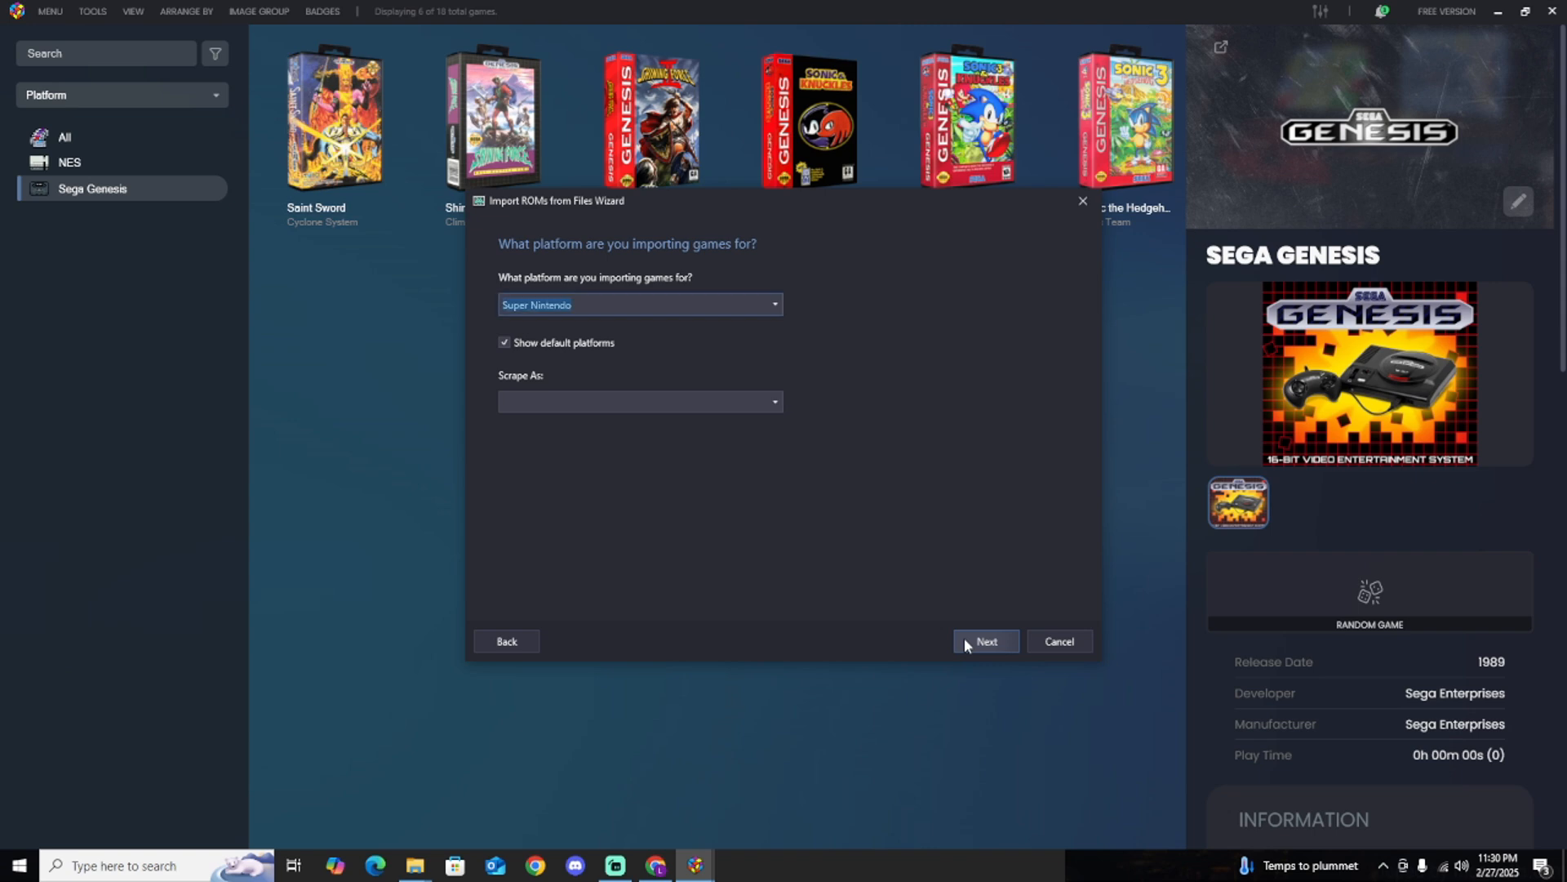
Set the Super Nintendo platform to scrape as Super Nintendo Entertainment System and continue to the emulator choice.
left_click(668, 398)
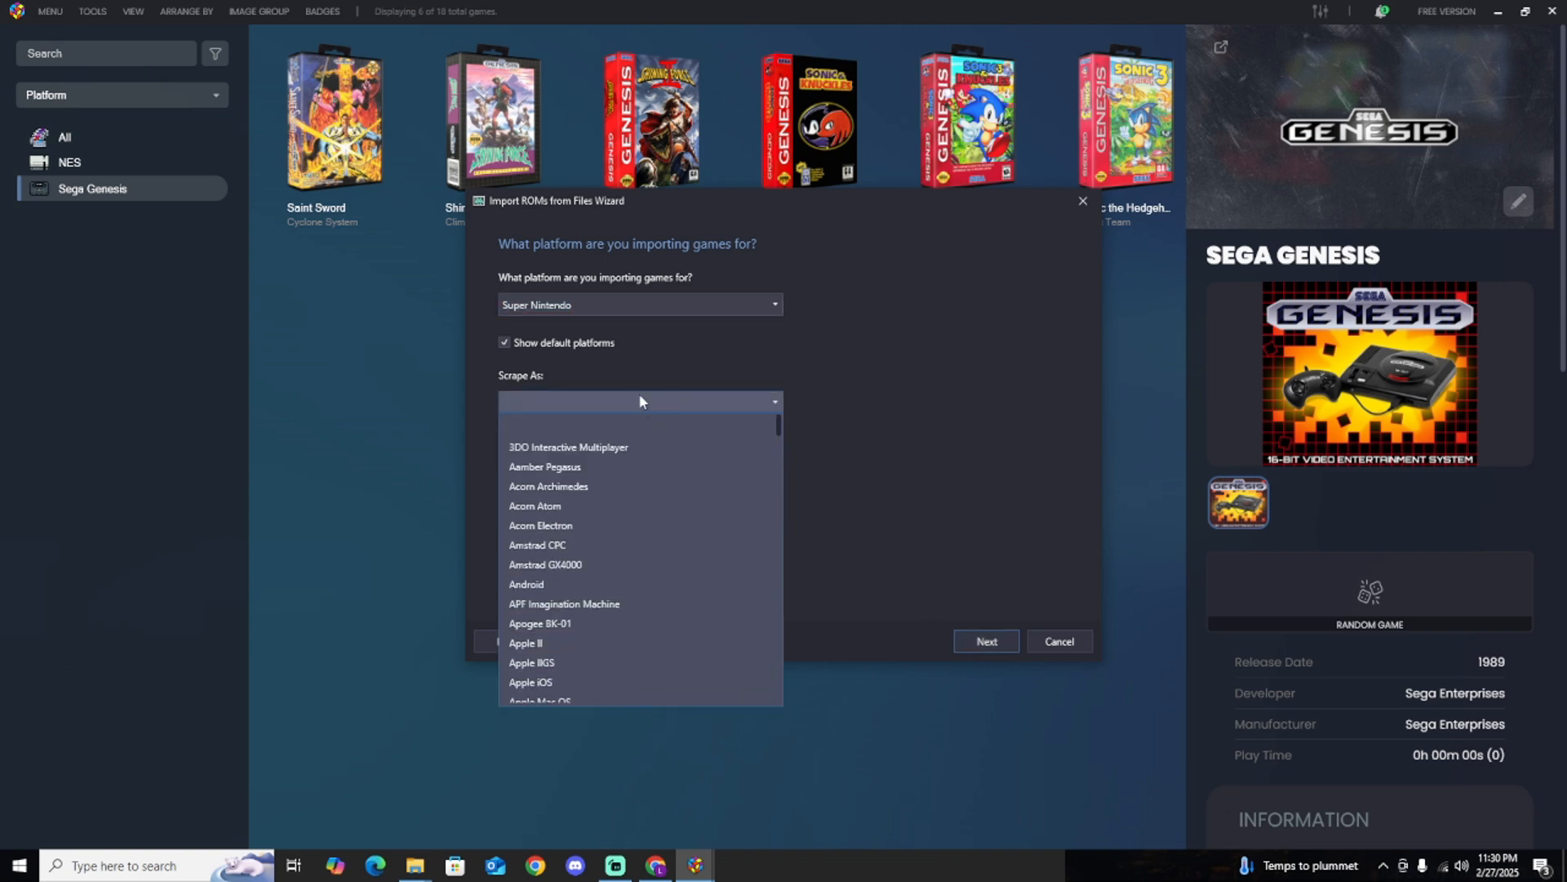
type("su")
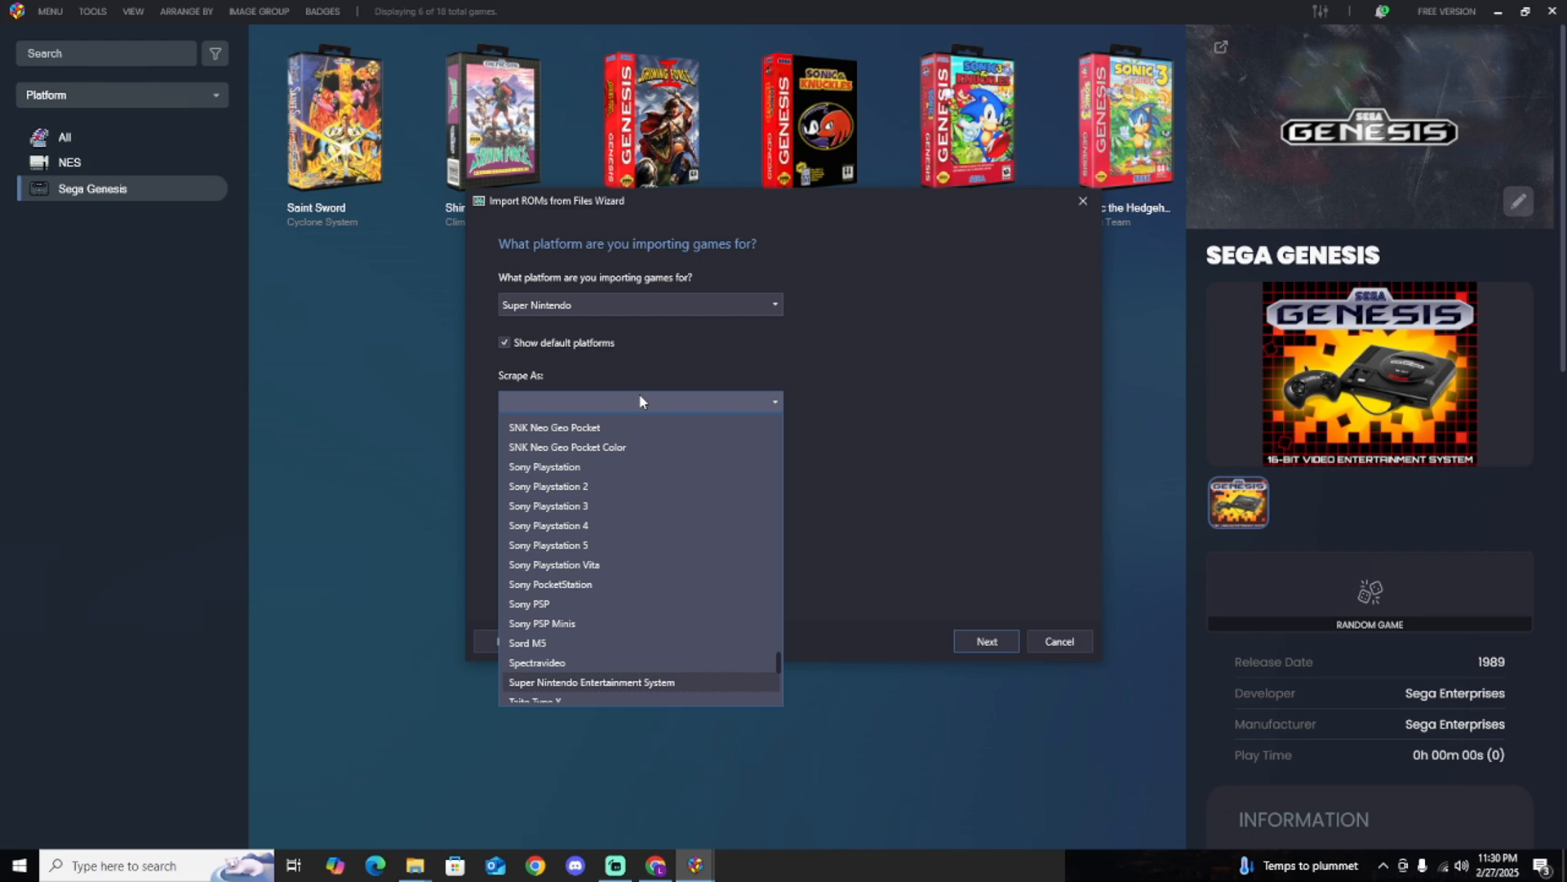
left_click(601, 684)
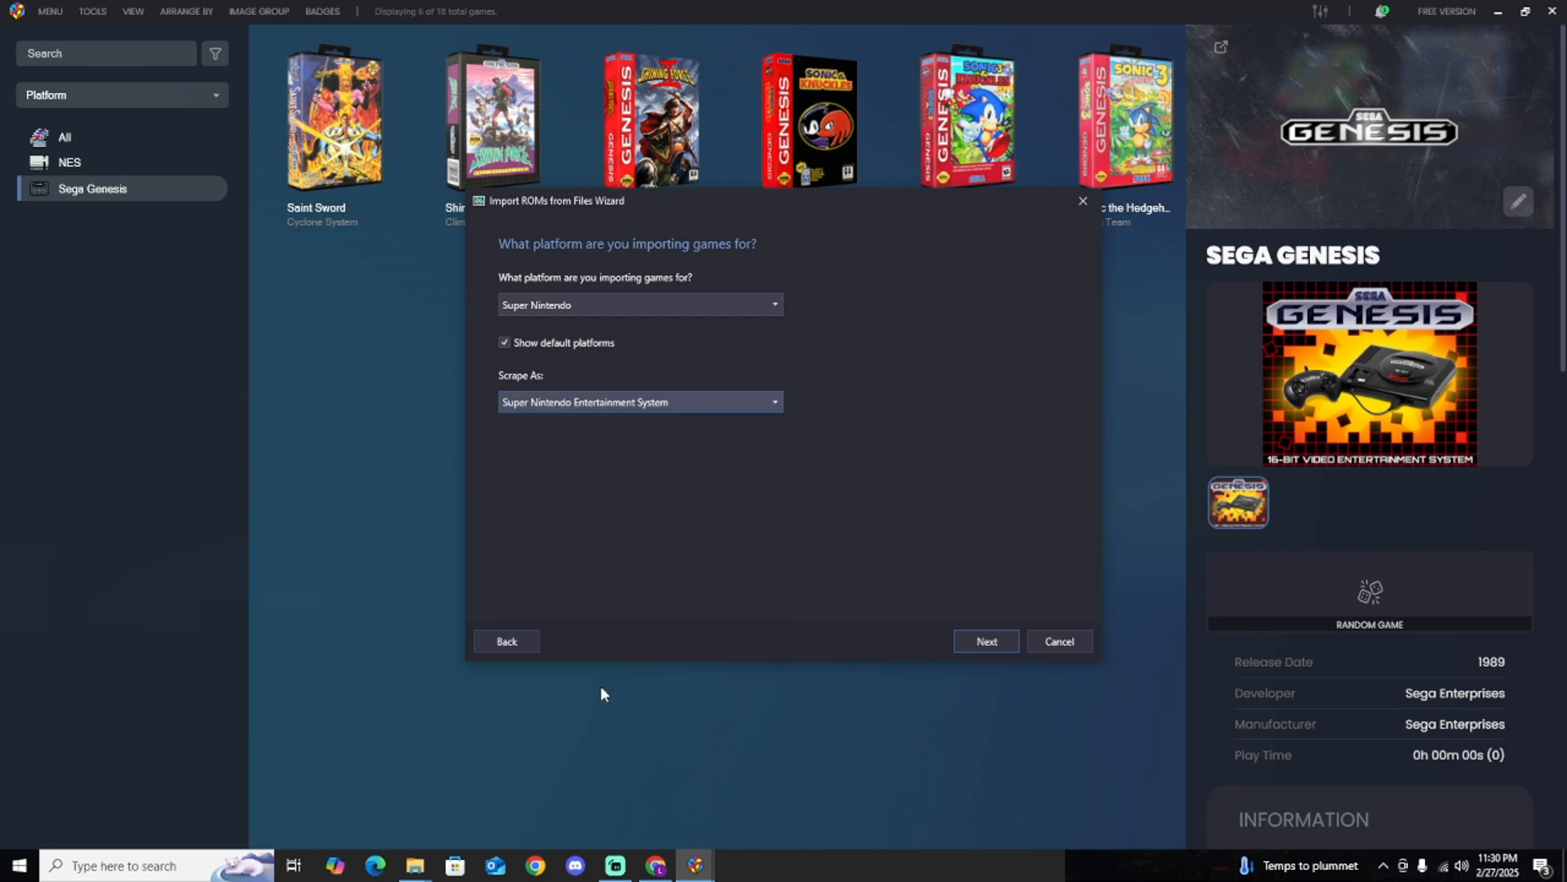
left_click(963, 645)
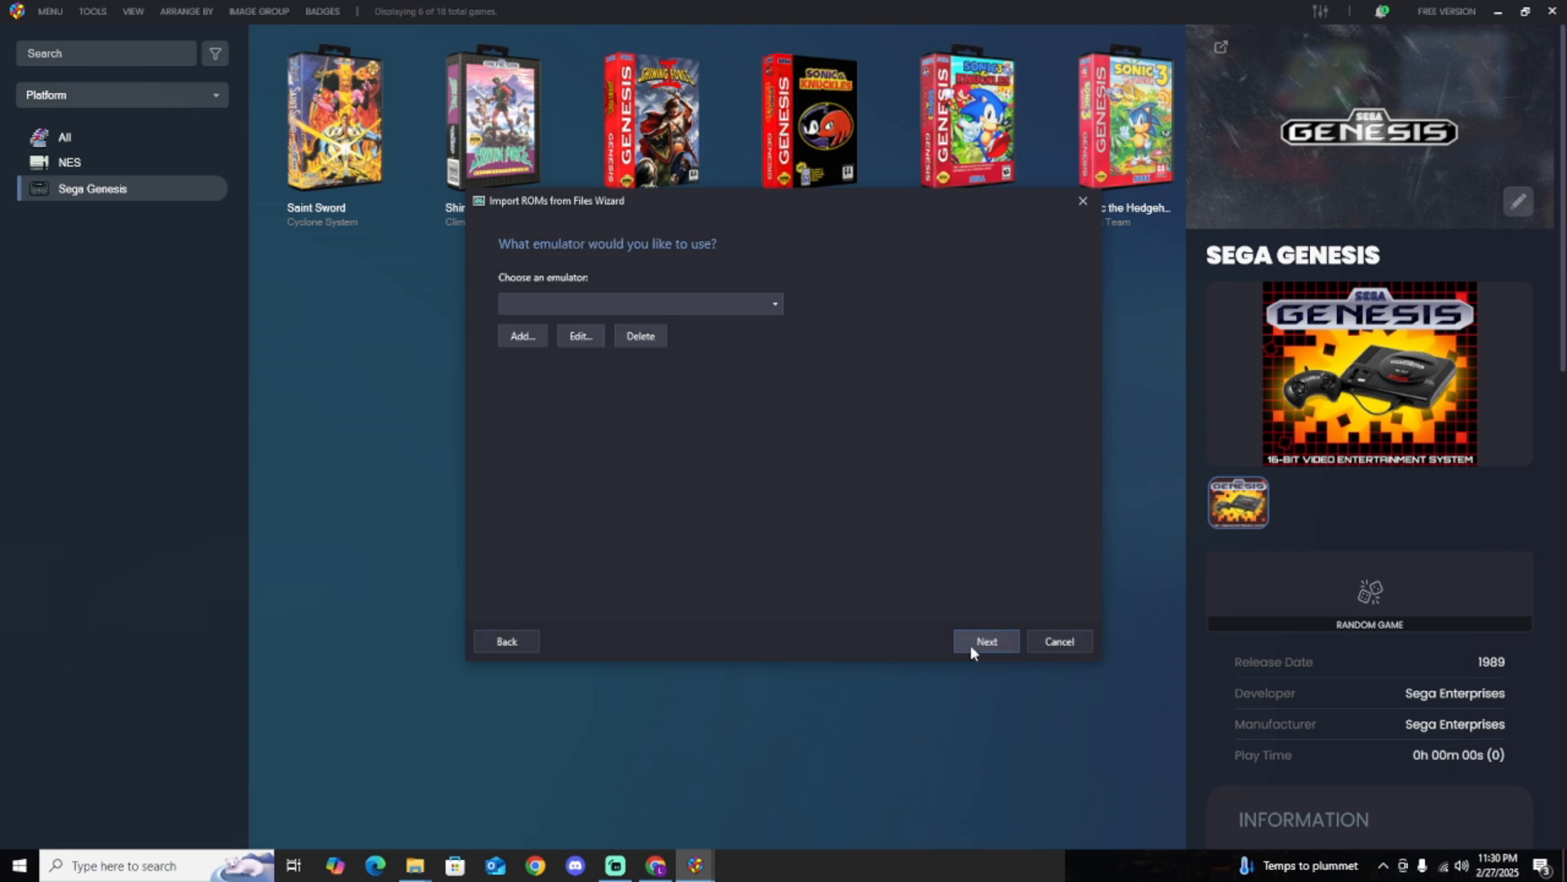
Choose RetroArch with the snes9x_libretro core as the emulator and use the ROM files in their current location.
left_click(752, 302)
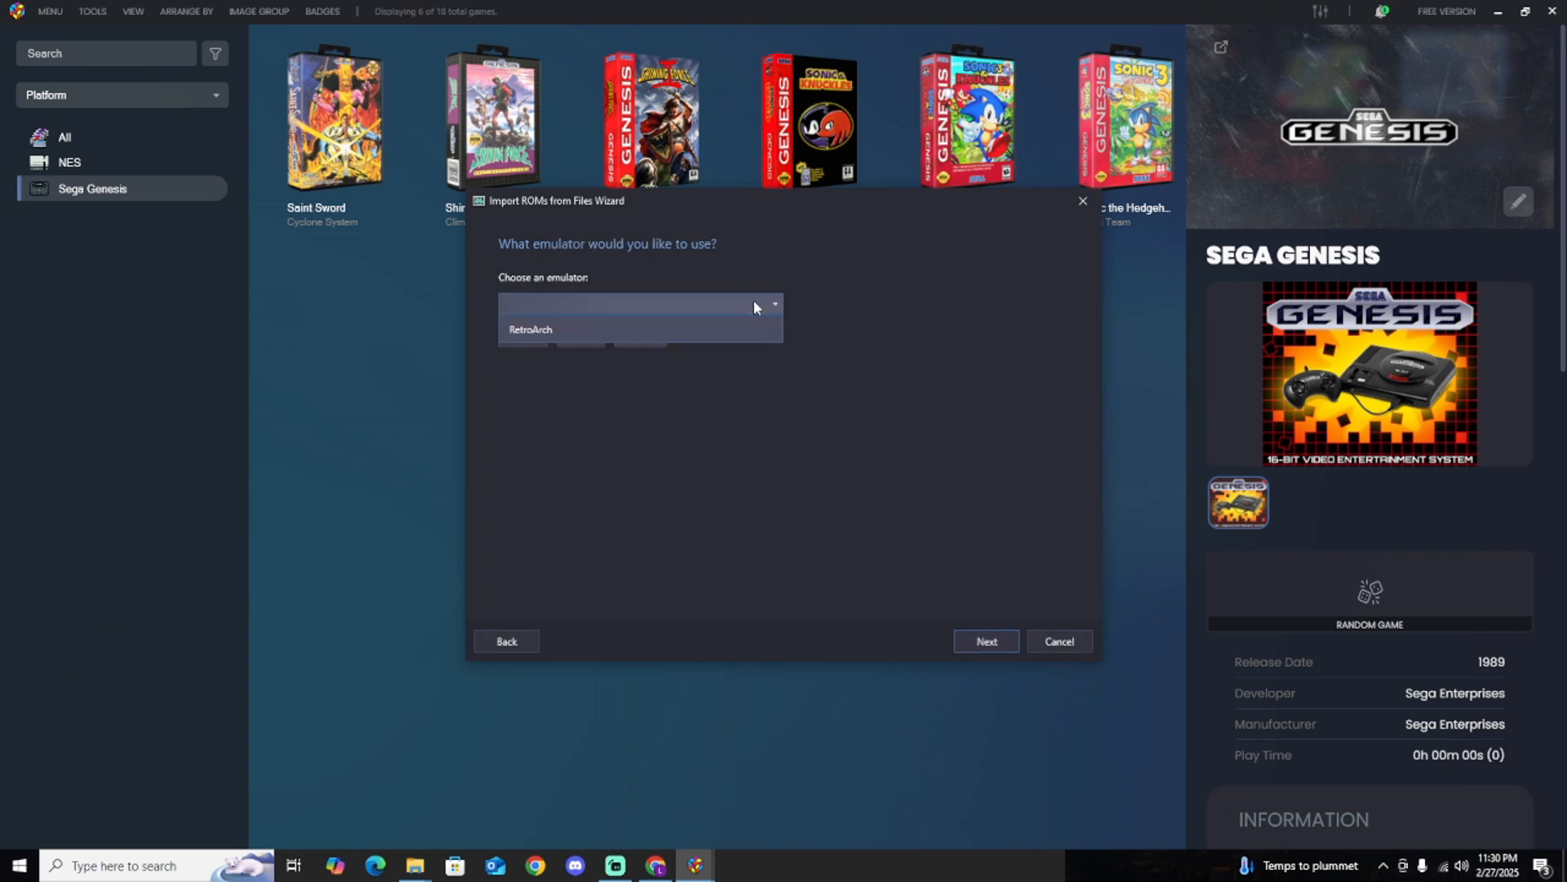
left_click(677, 325)
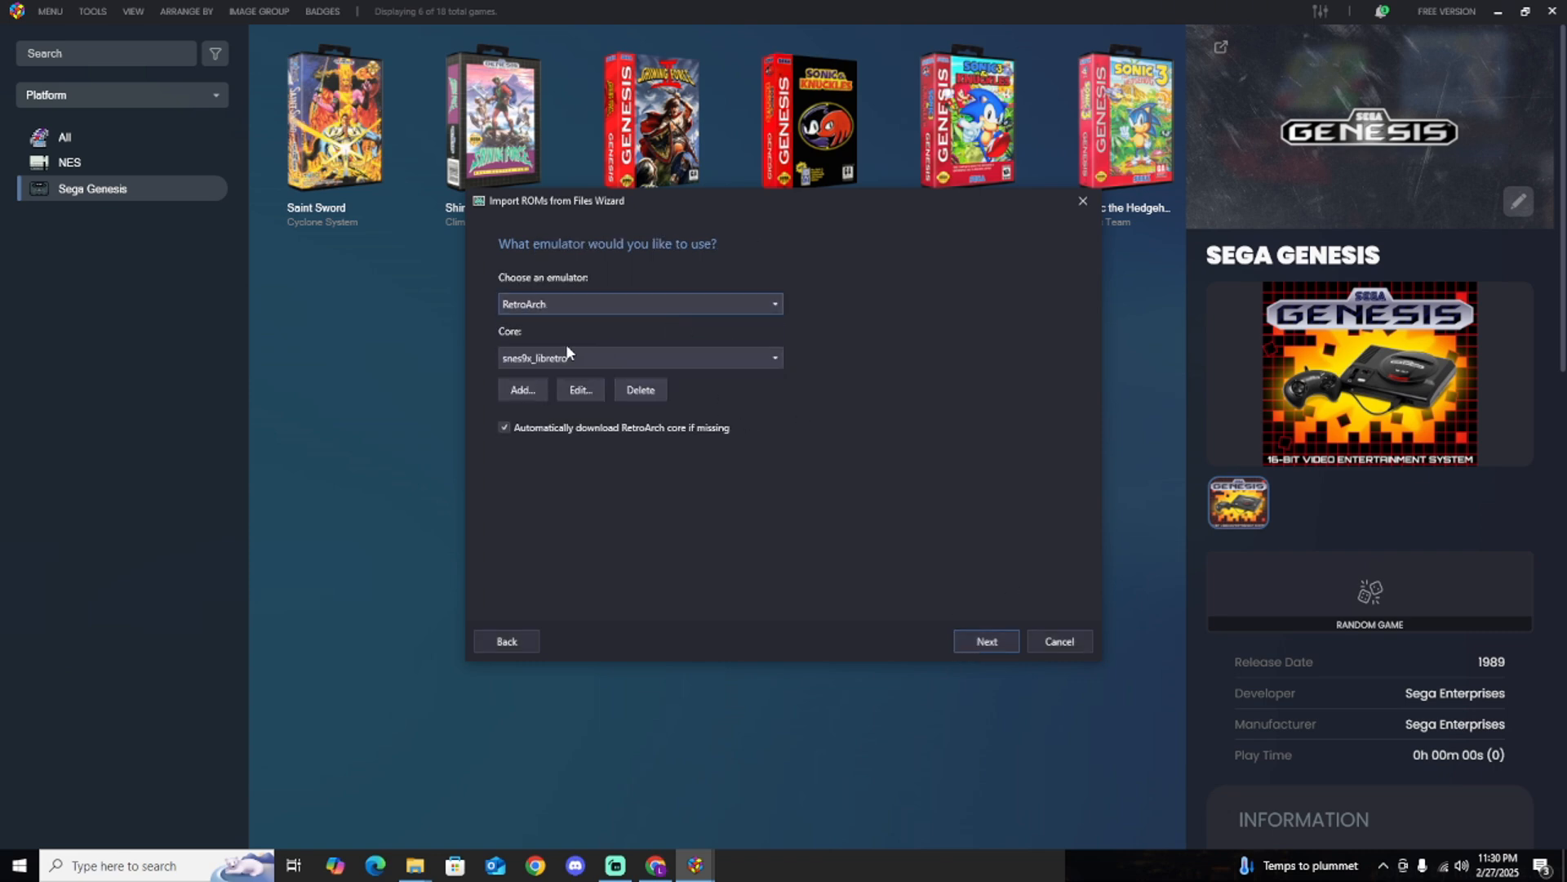
left_click(987, 637)
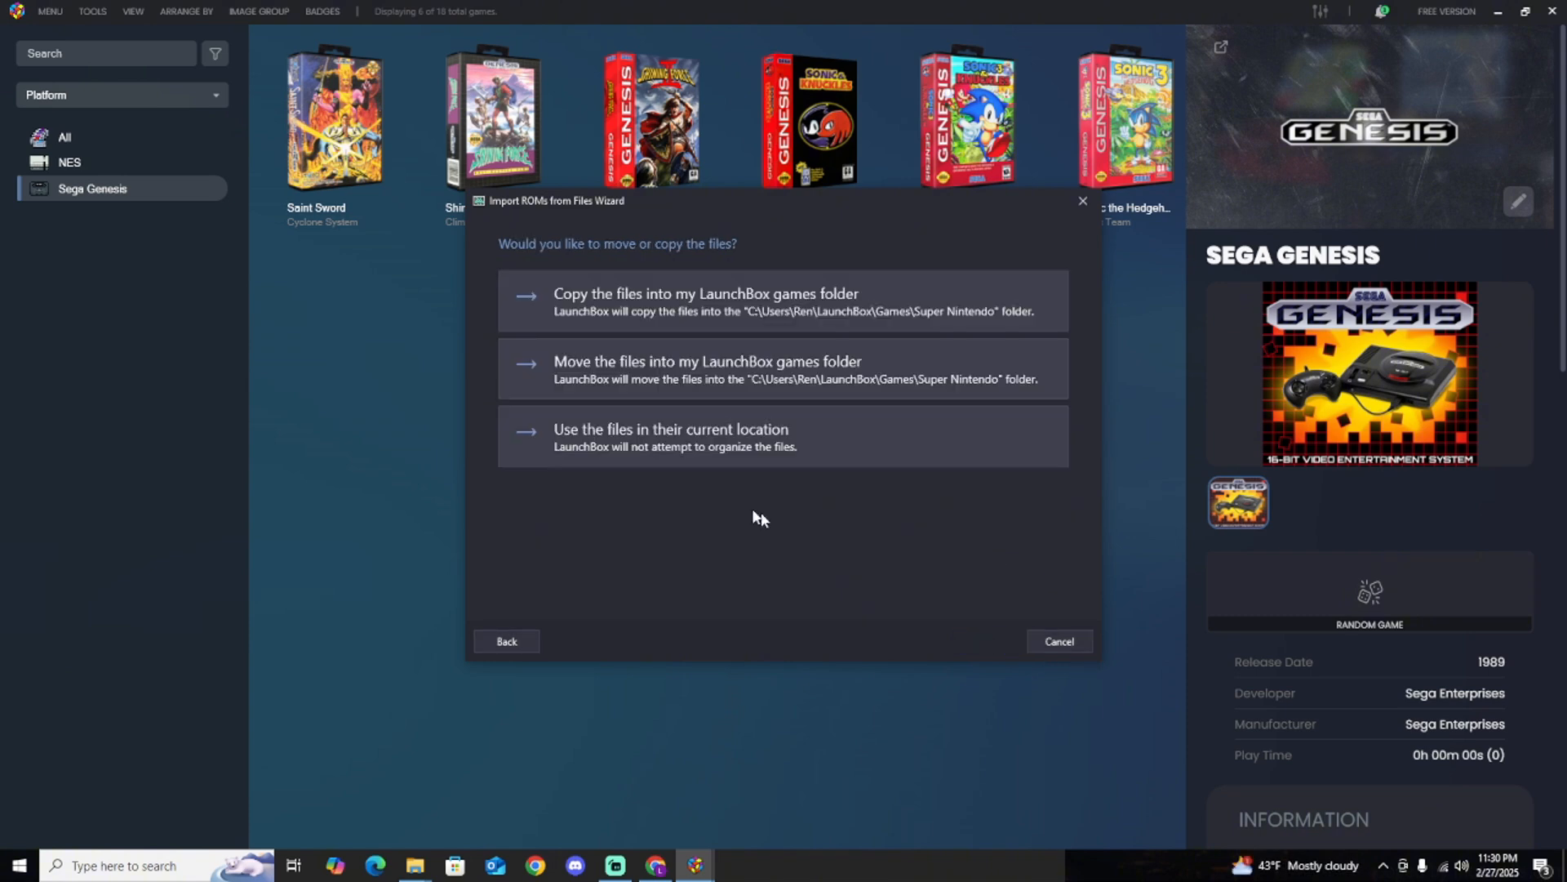
left_click(713, 443)
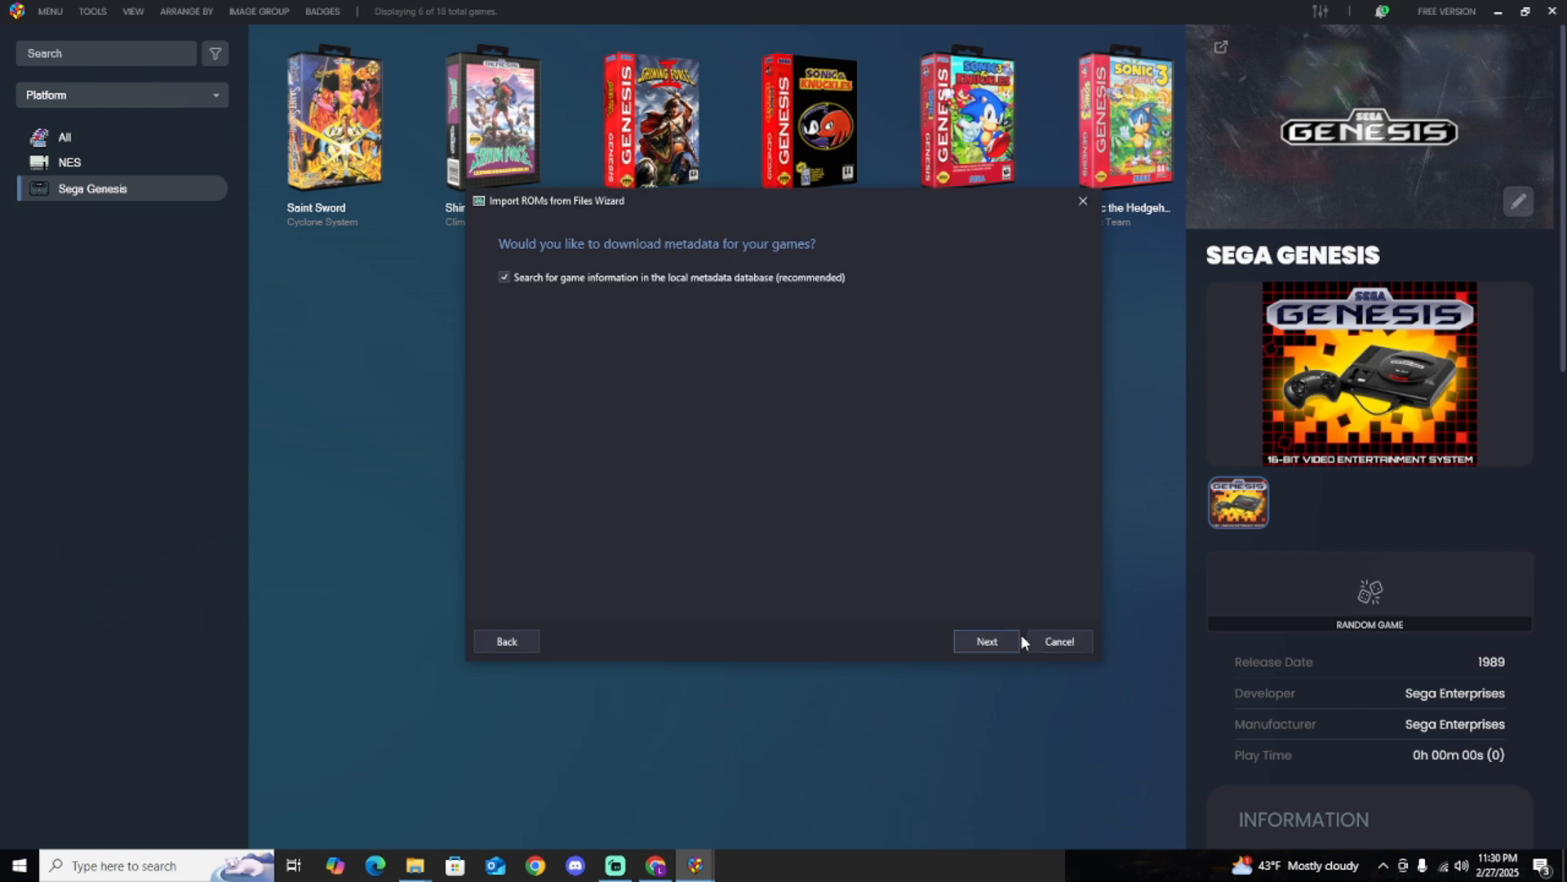
Keep the metadata search, include all image types, skip bezels, keep the default custom options and finish the Super Nintendo import.
left_click(997, 640)
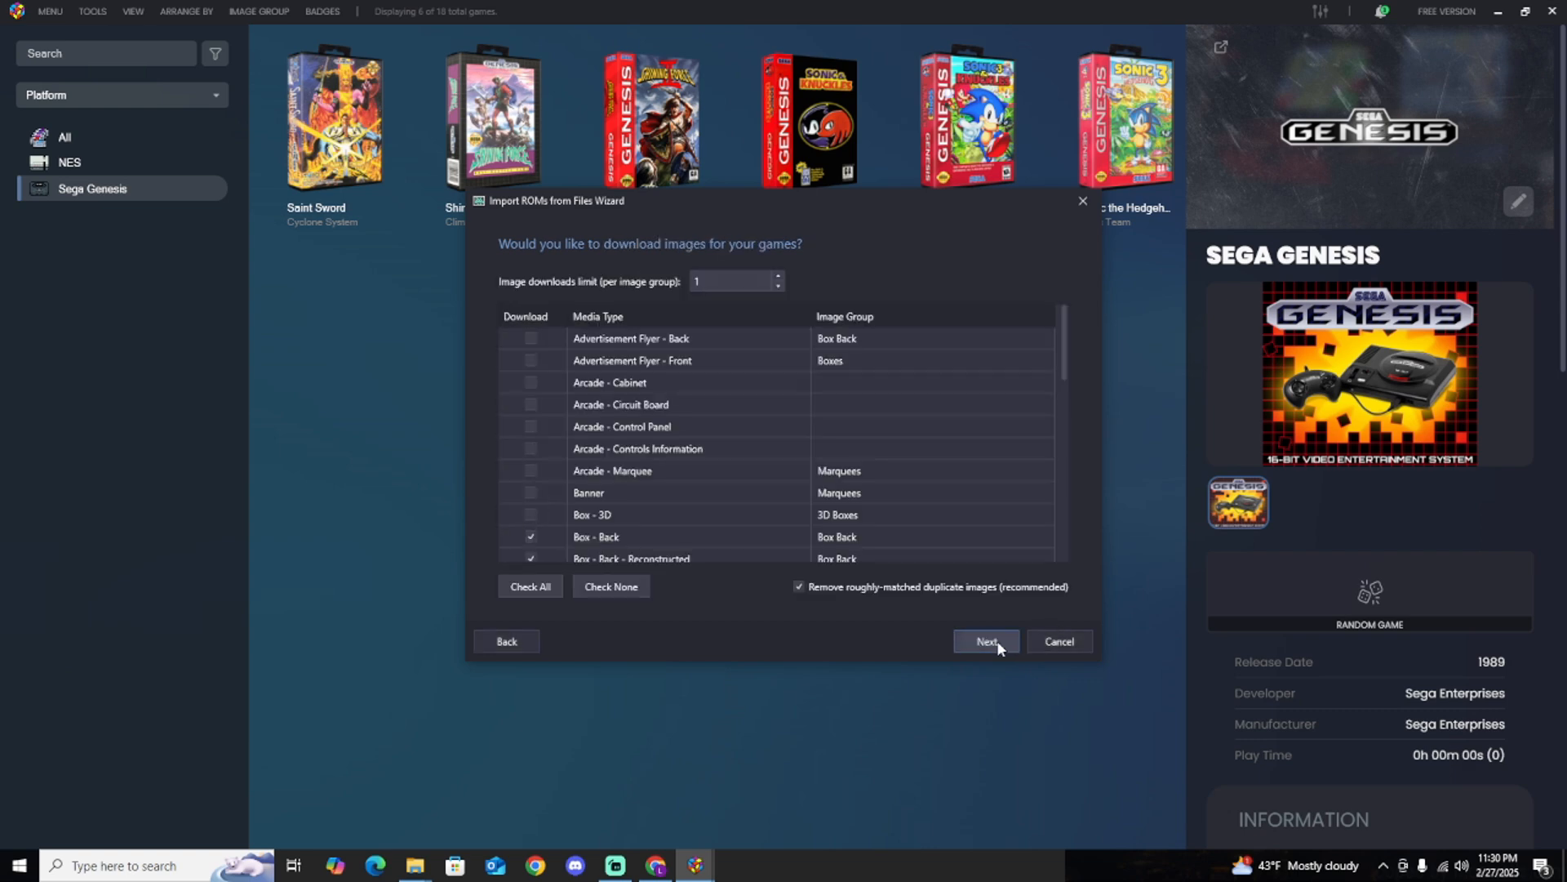
left_click(530, 587)
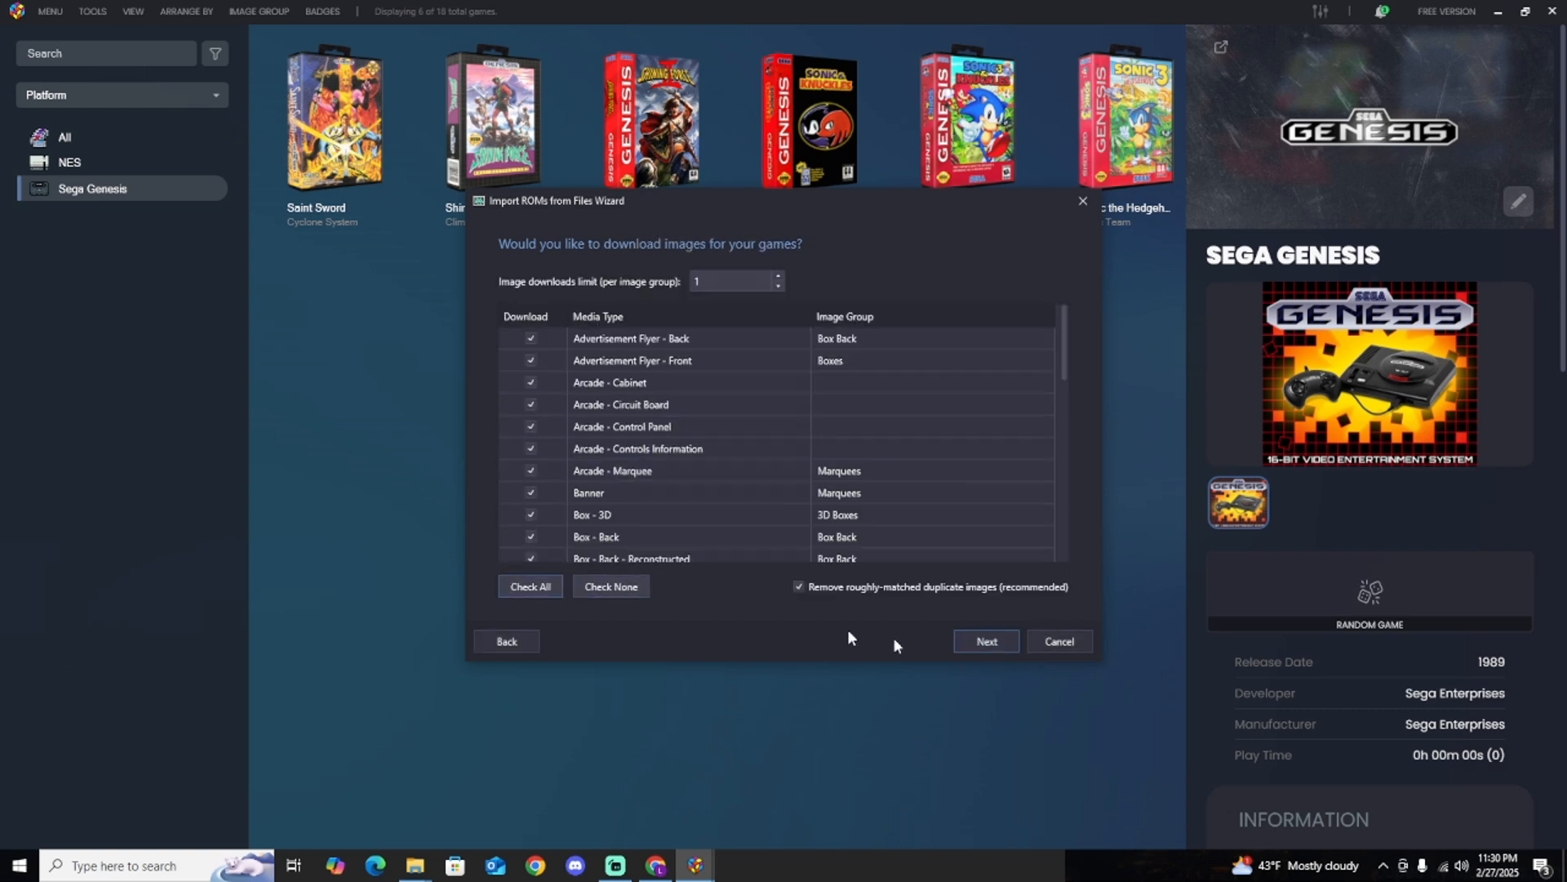
left_click(972, 644)
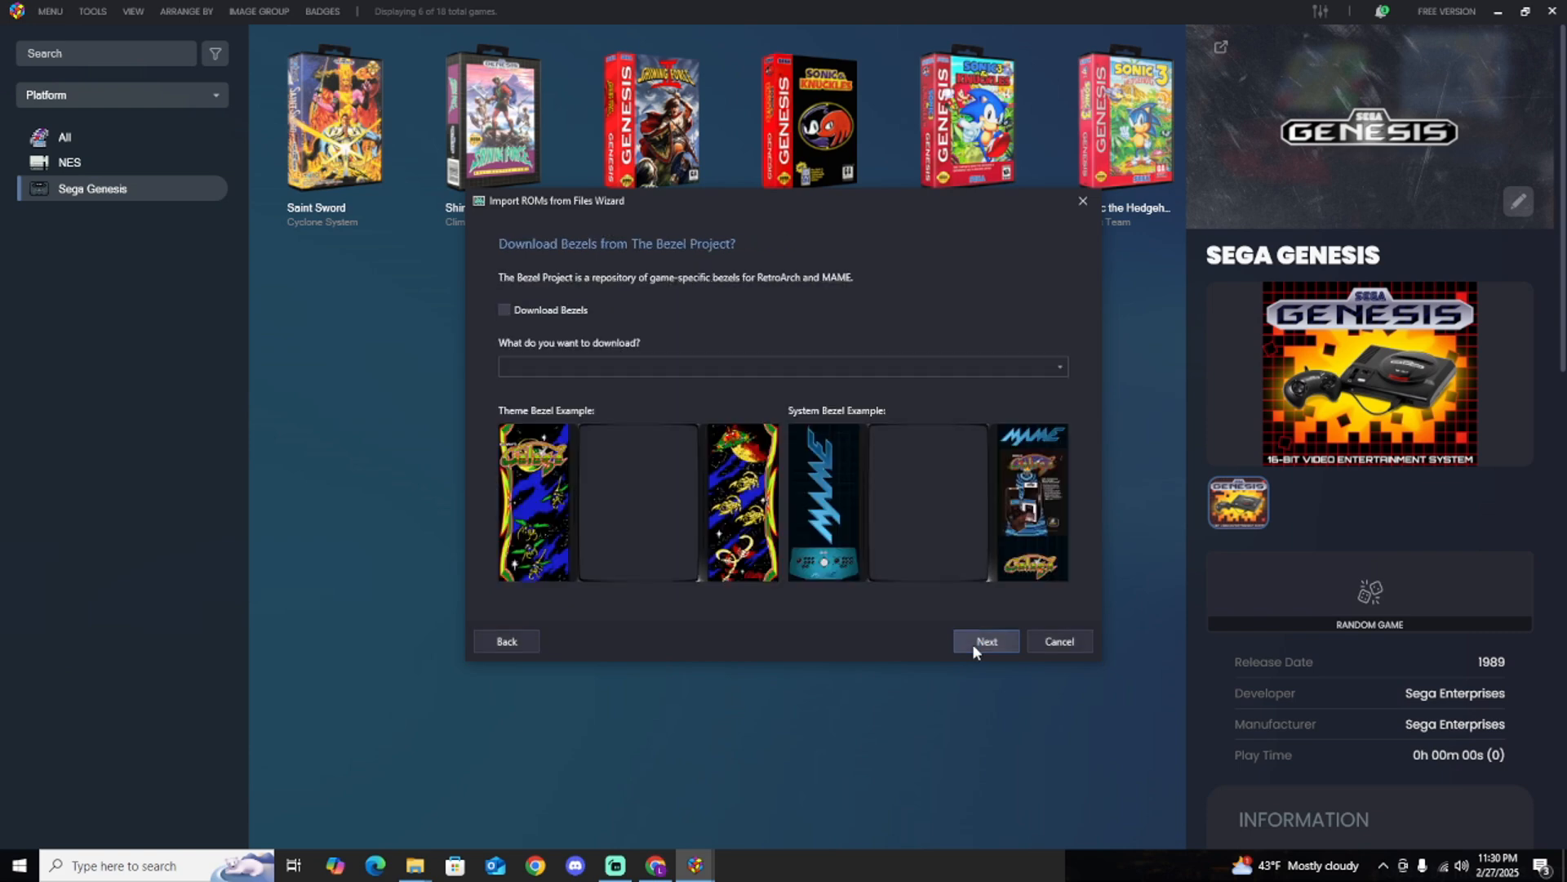
left_click(972, 643)
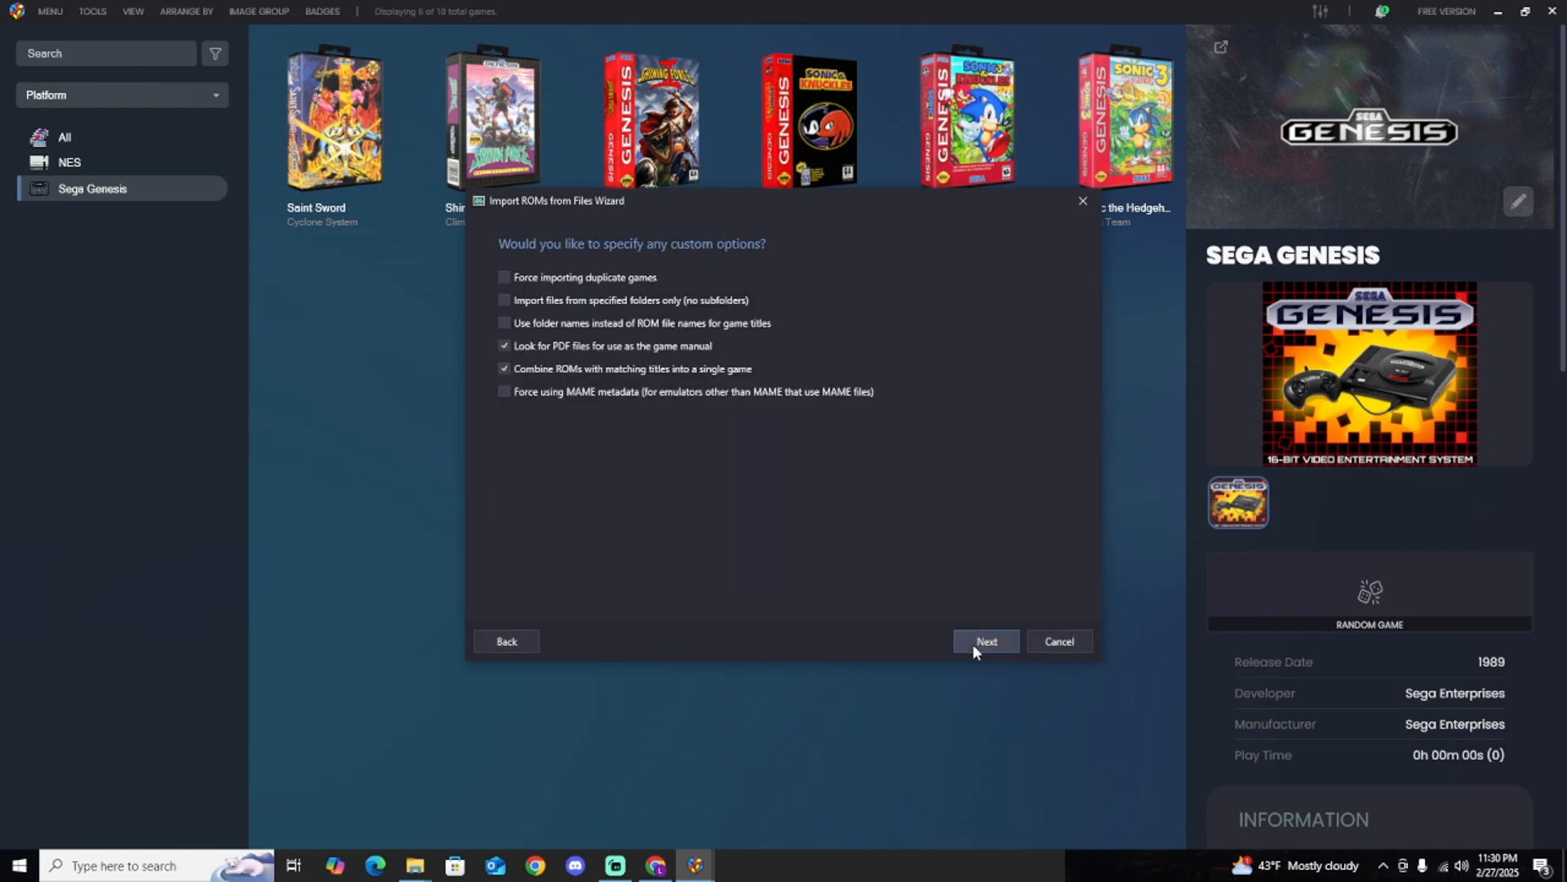
left_click(972, 643)
left_click(972, 643)
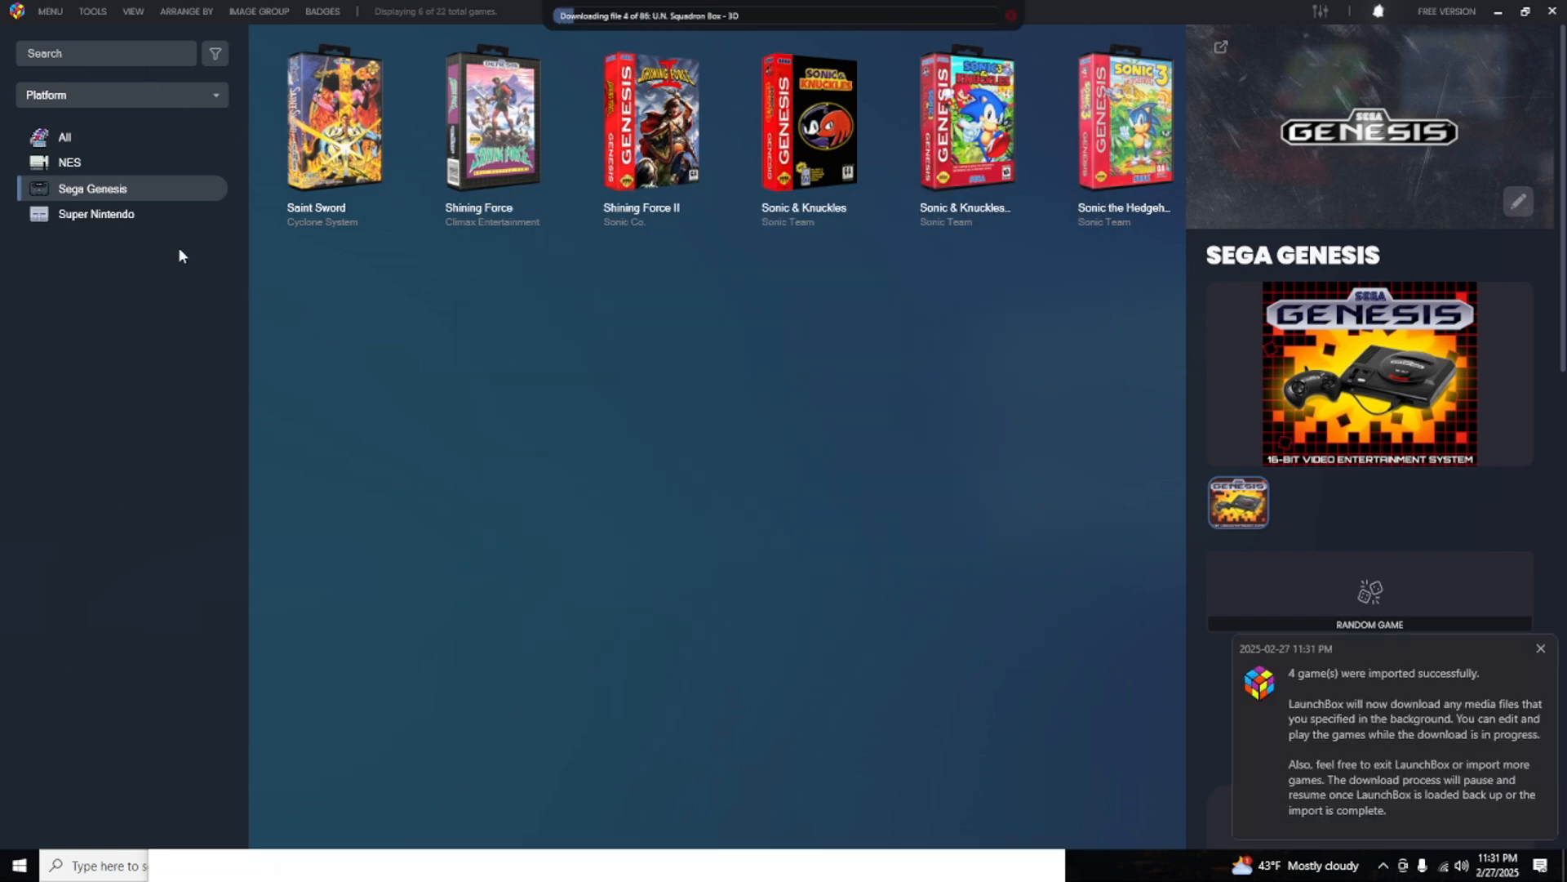
Show the Super Nintendo platform and change its games' image group to 3D Carts.
left_click(124, 216)
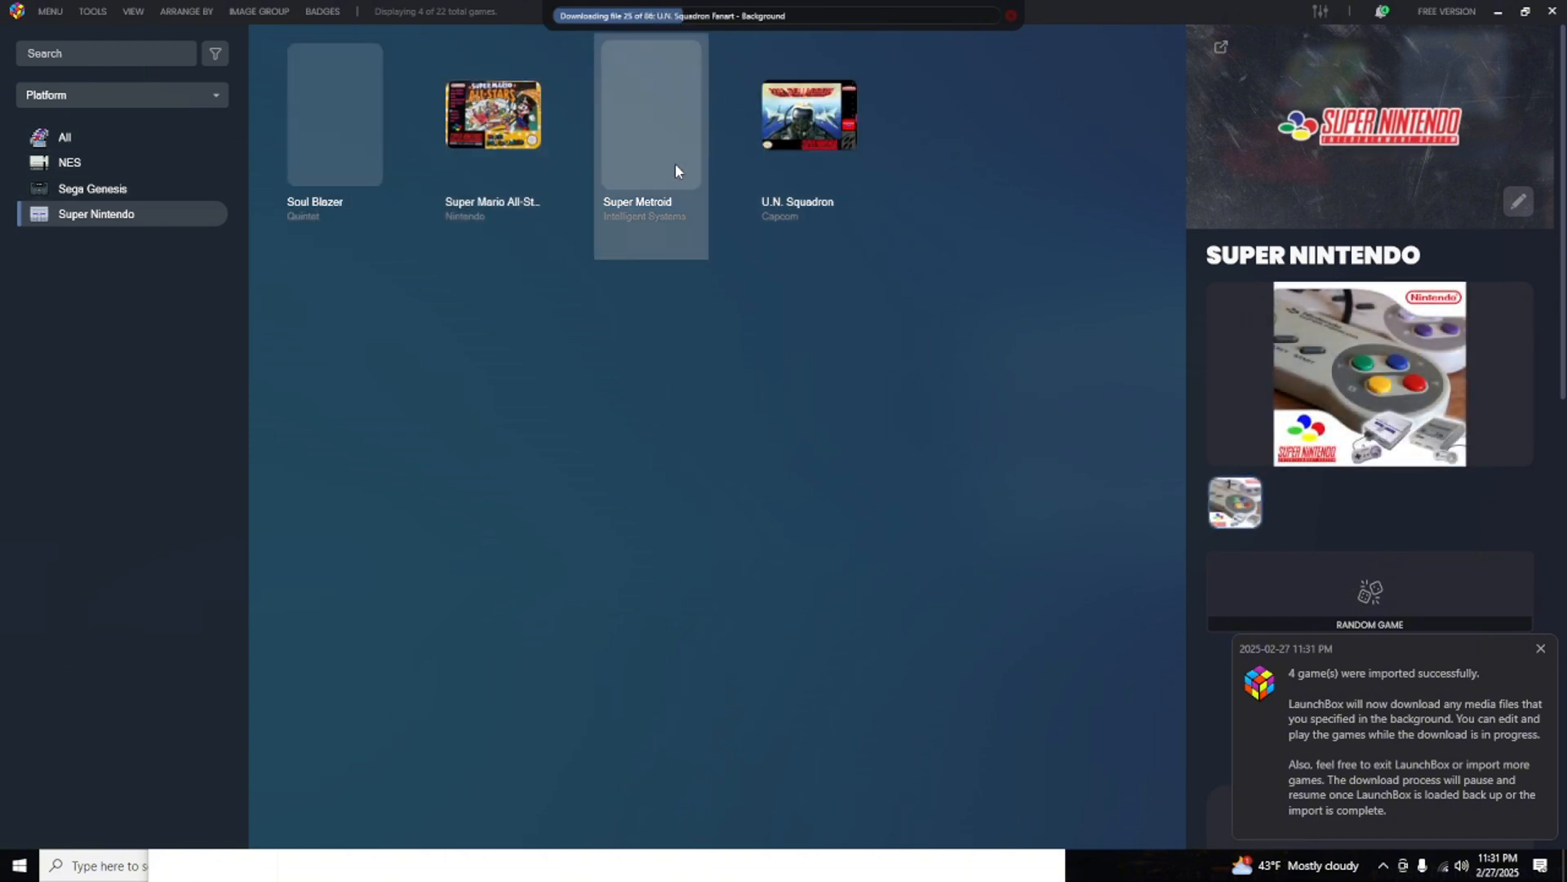
left_click(140, 14)
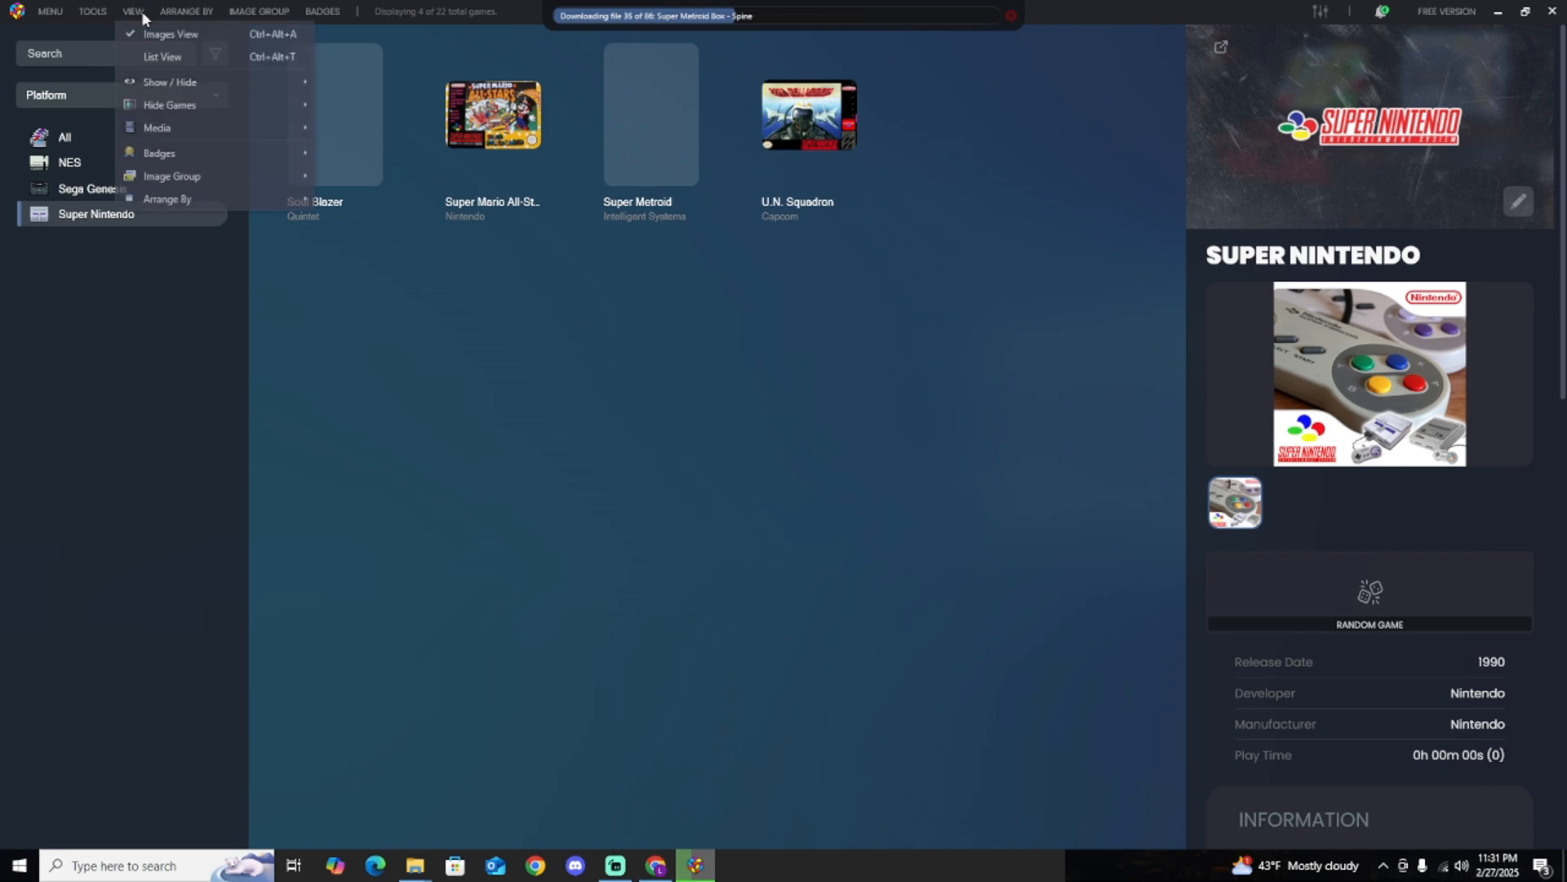
mouse_move(212, 172)
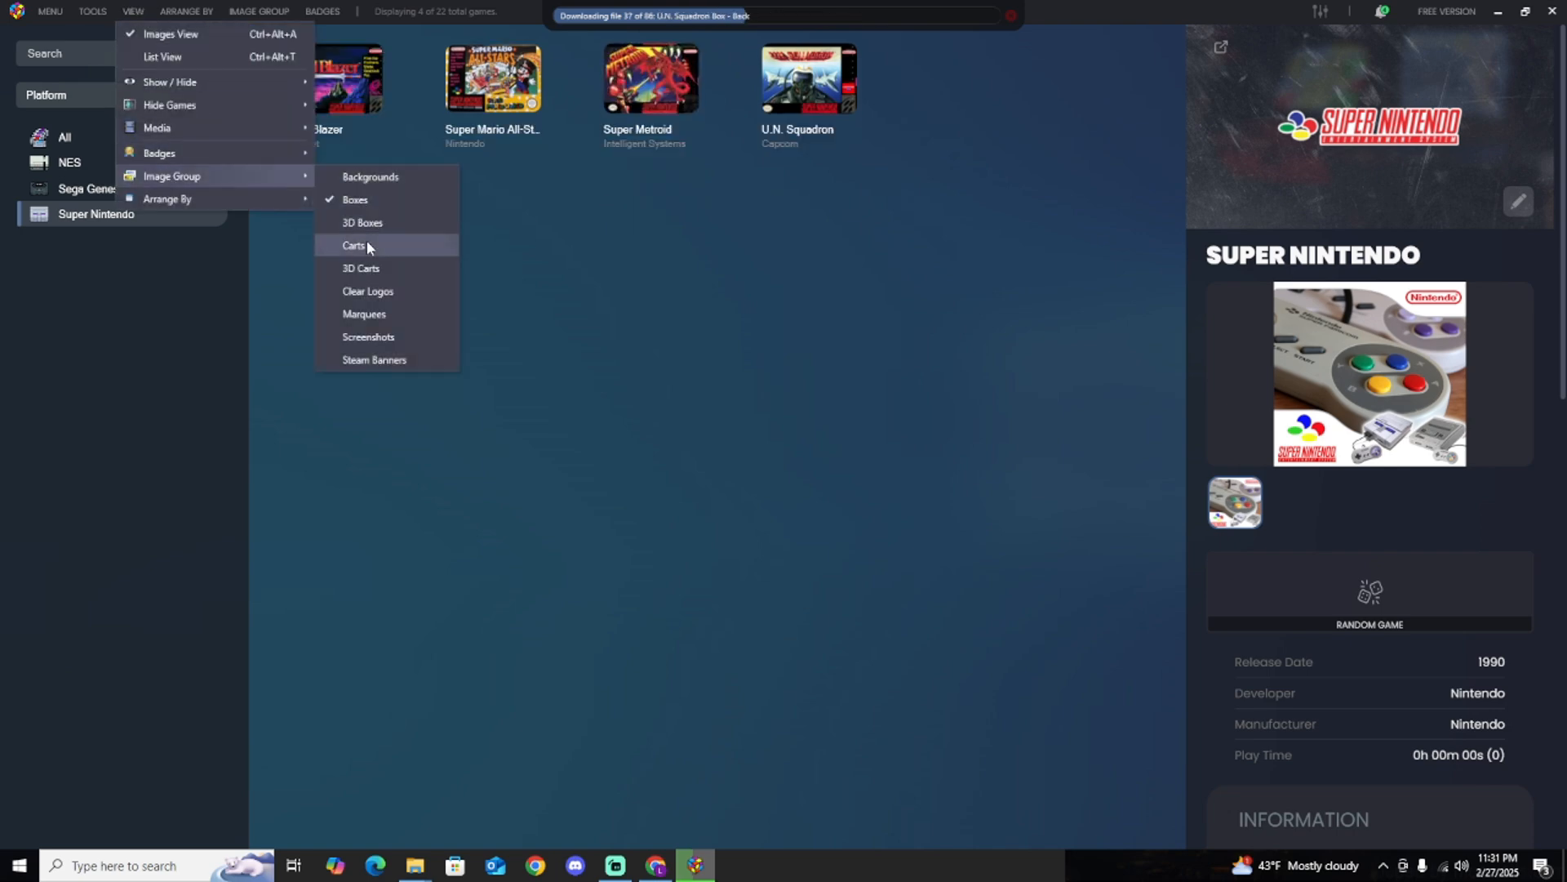
left_click(365, 266)
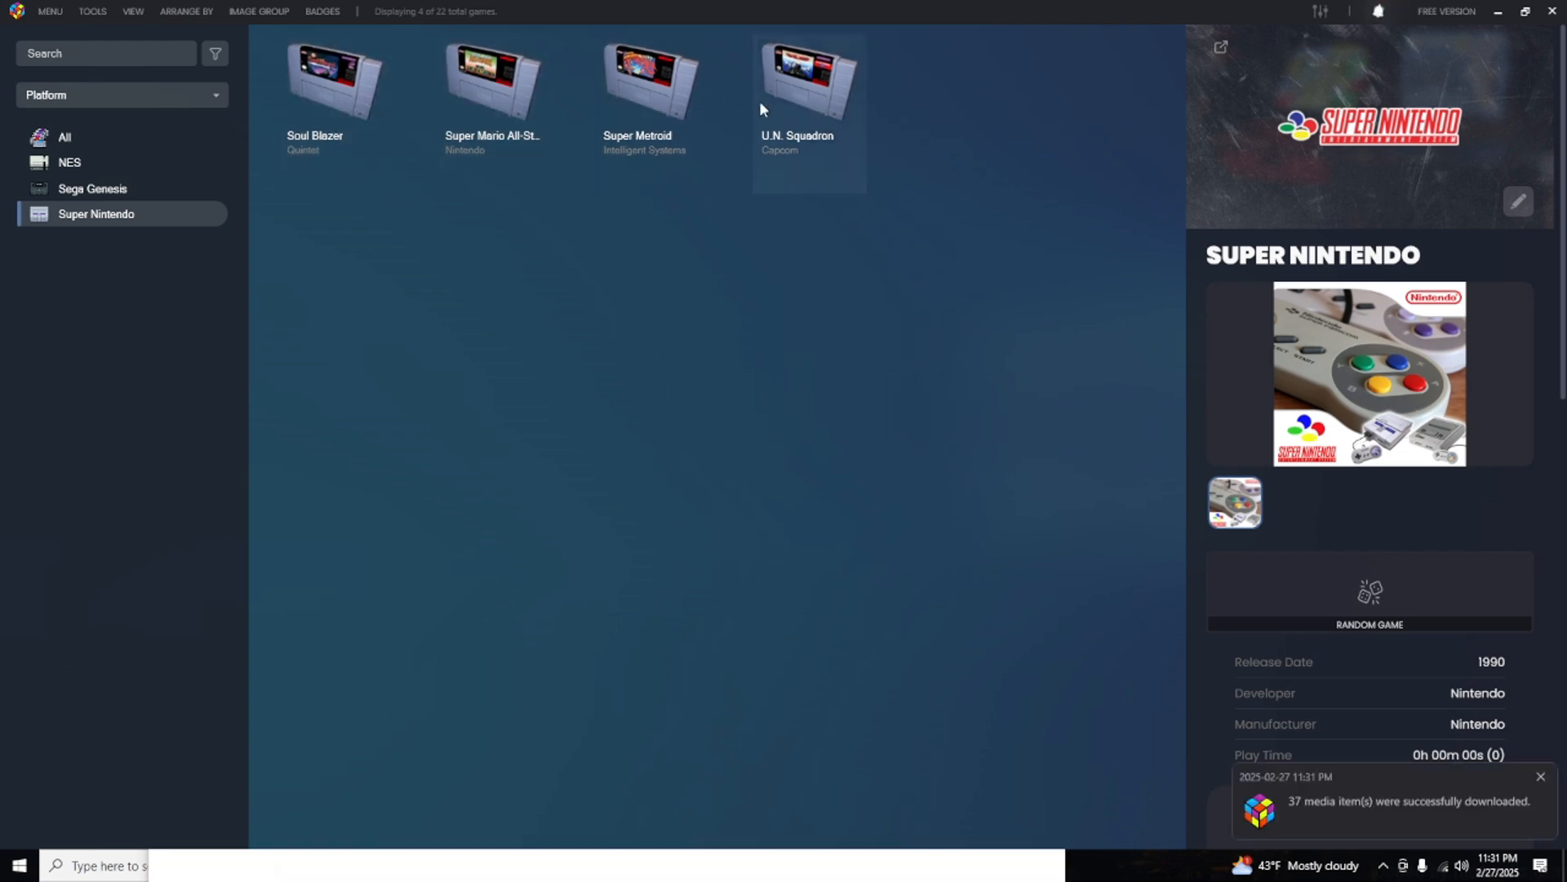
left_click(95, 12)
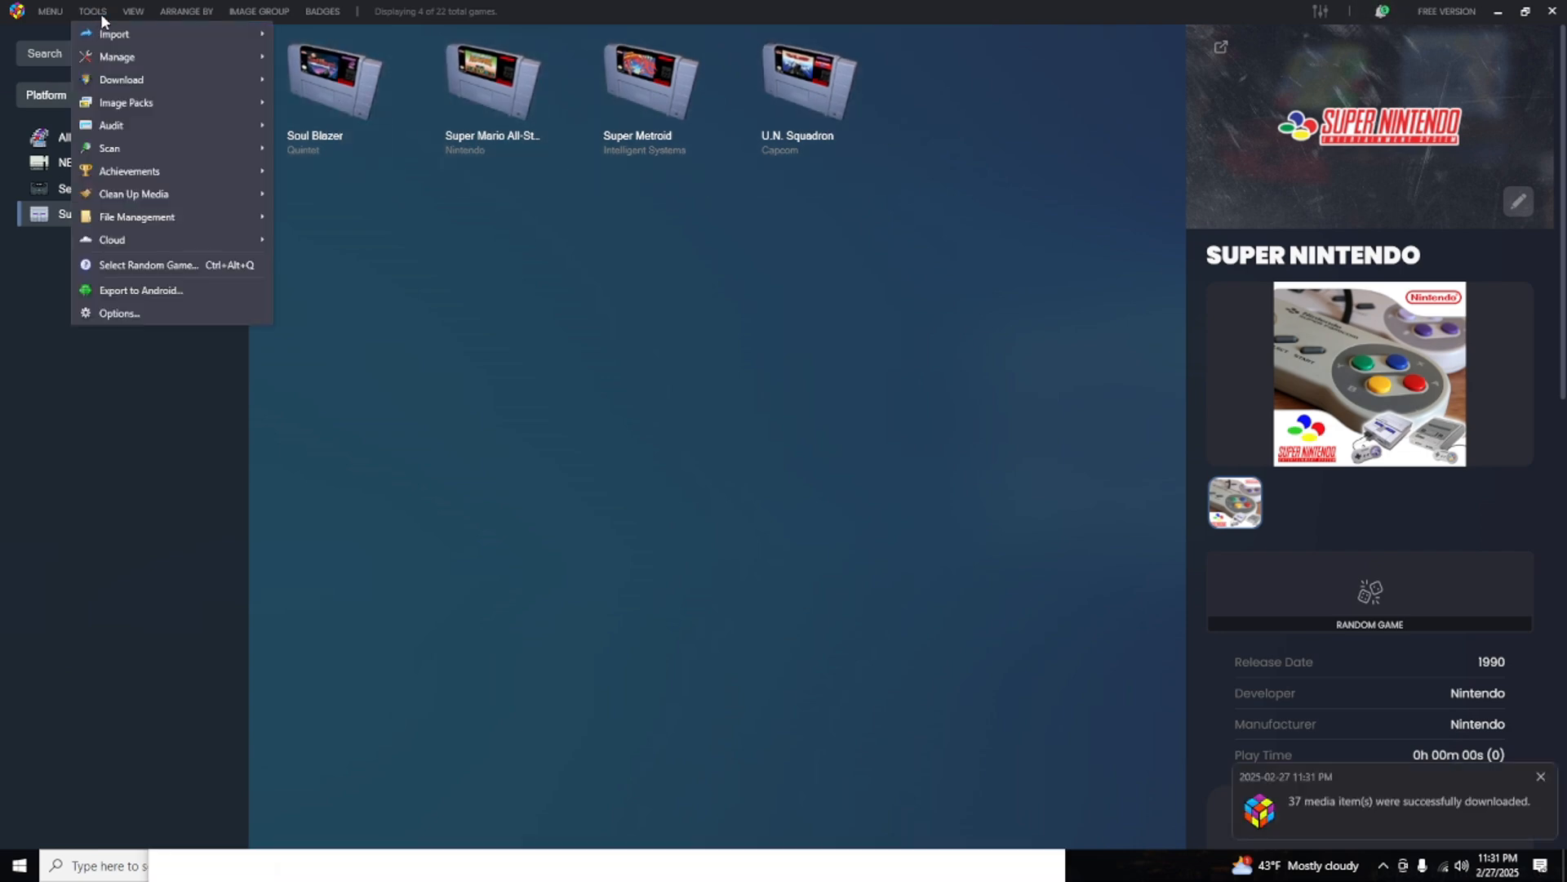
left_click(117, 12)
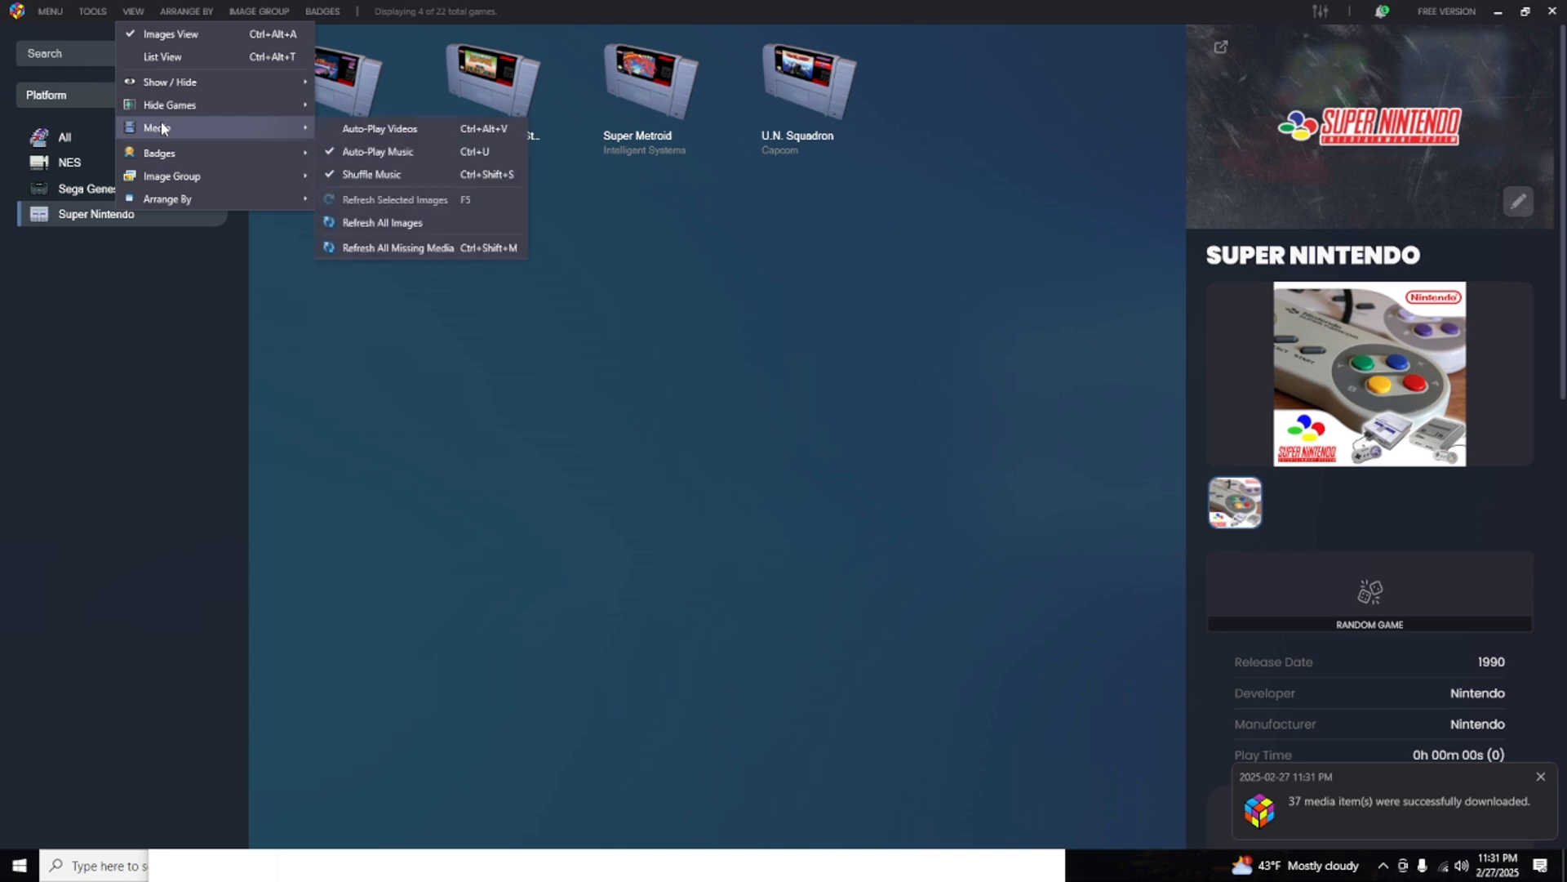
left_click(557, 384)
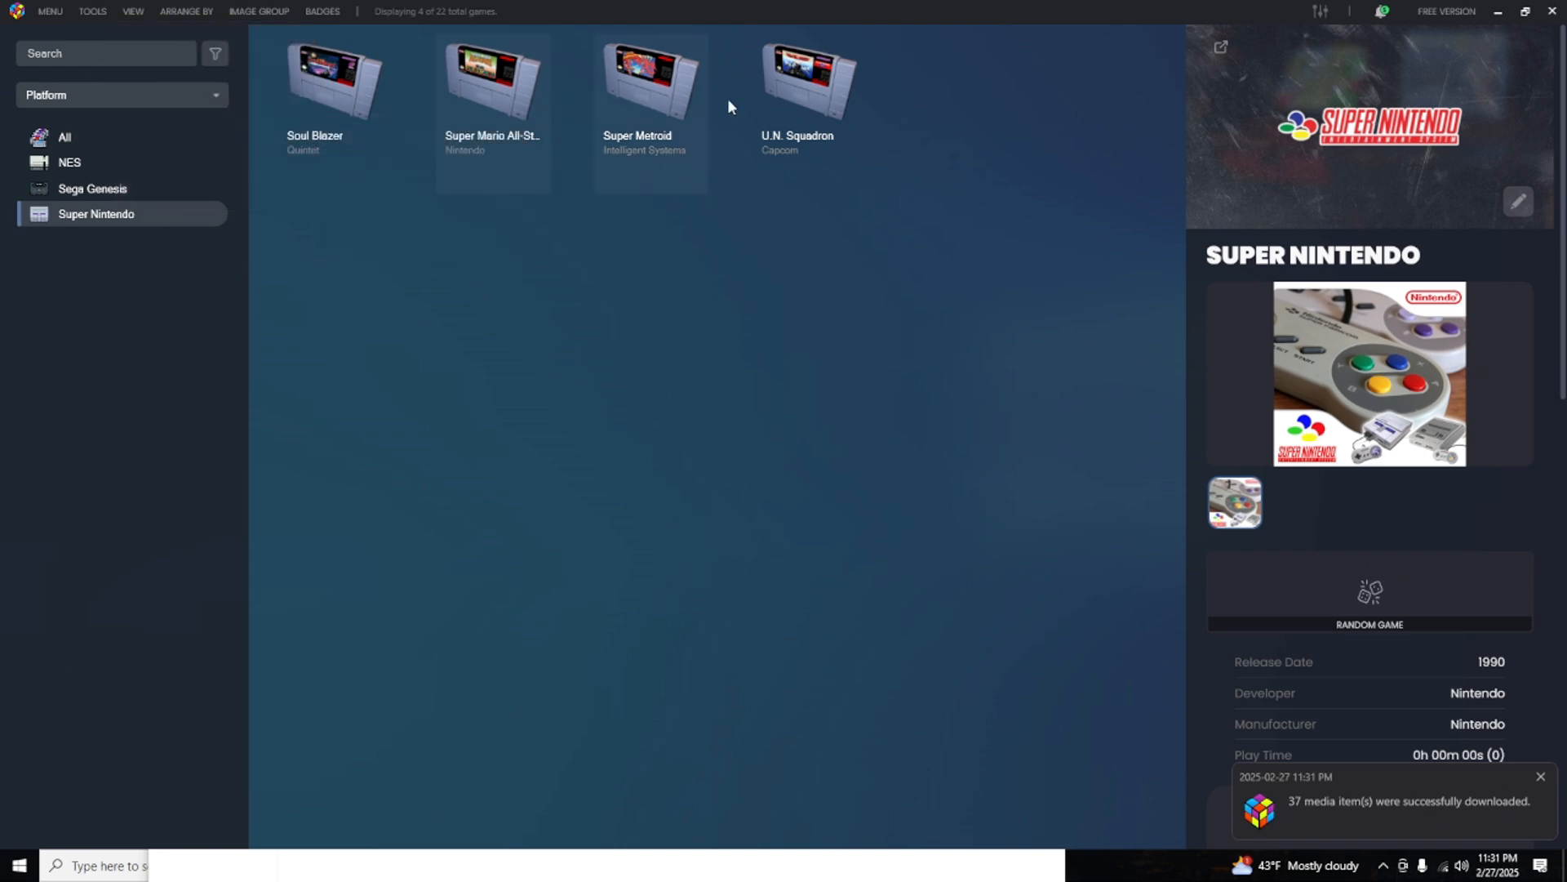
View the details of Super Mario All-Stars + Super Mario World and of U.N. Squadron.
left_click(492, 94)
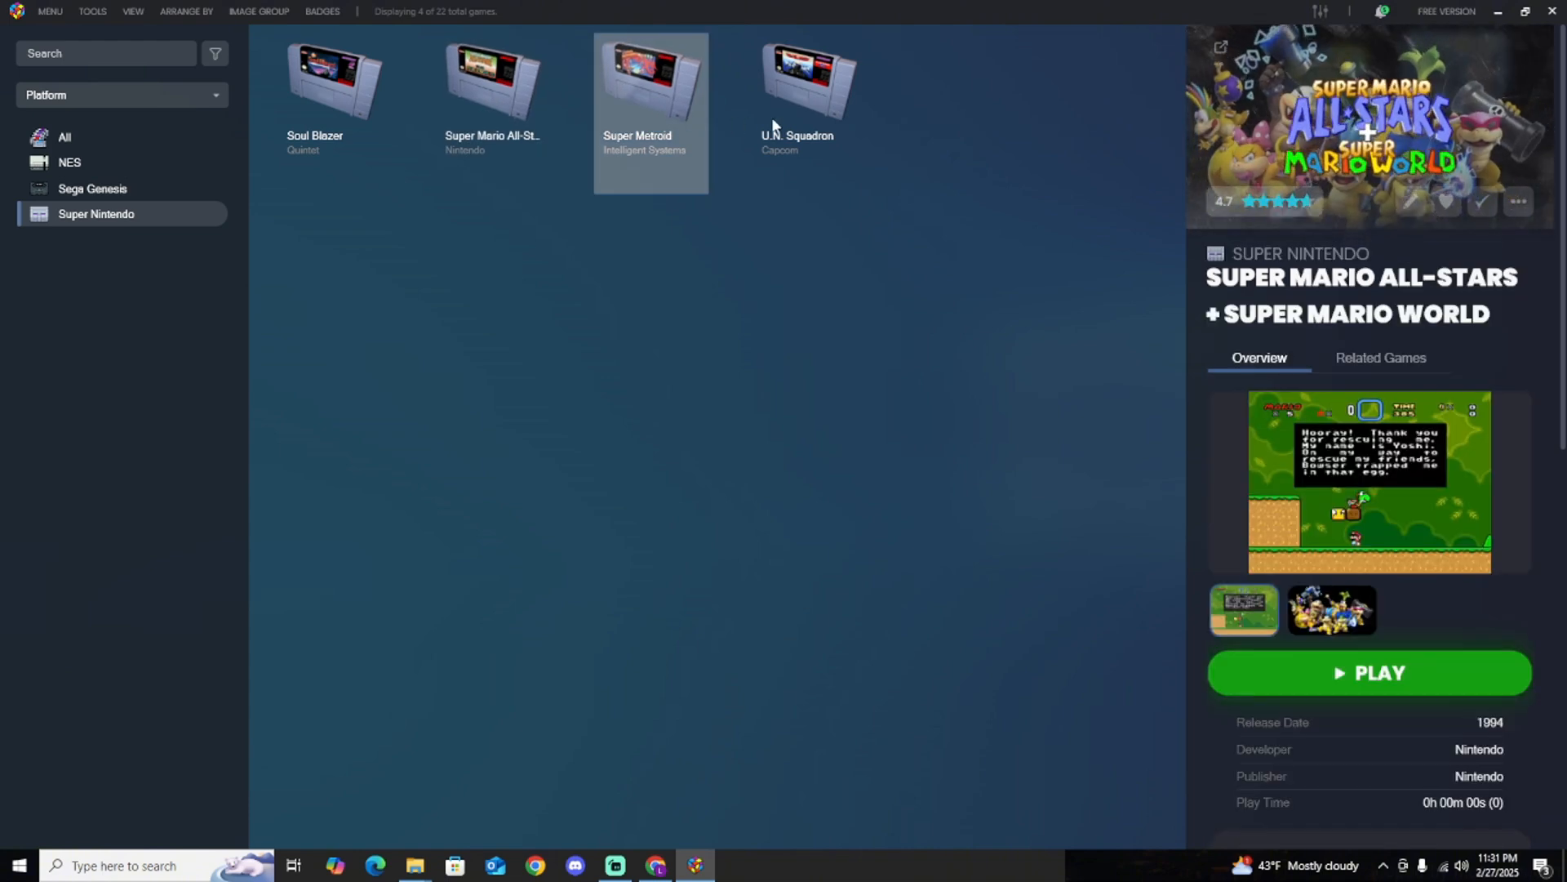
left_click(815, 108)
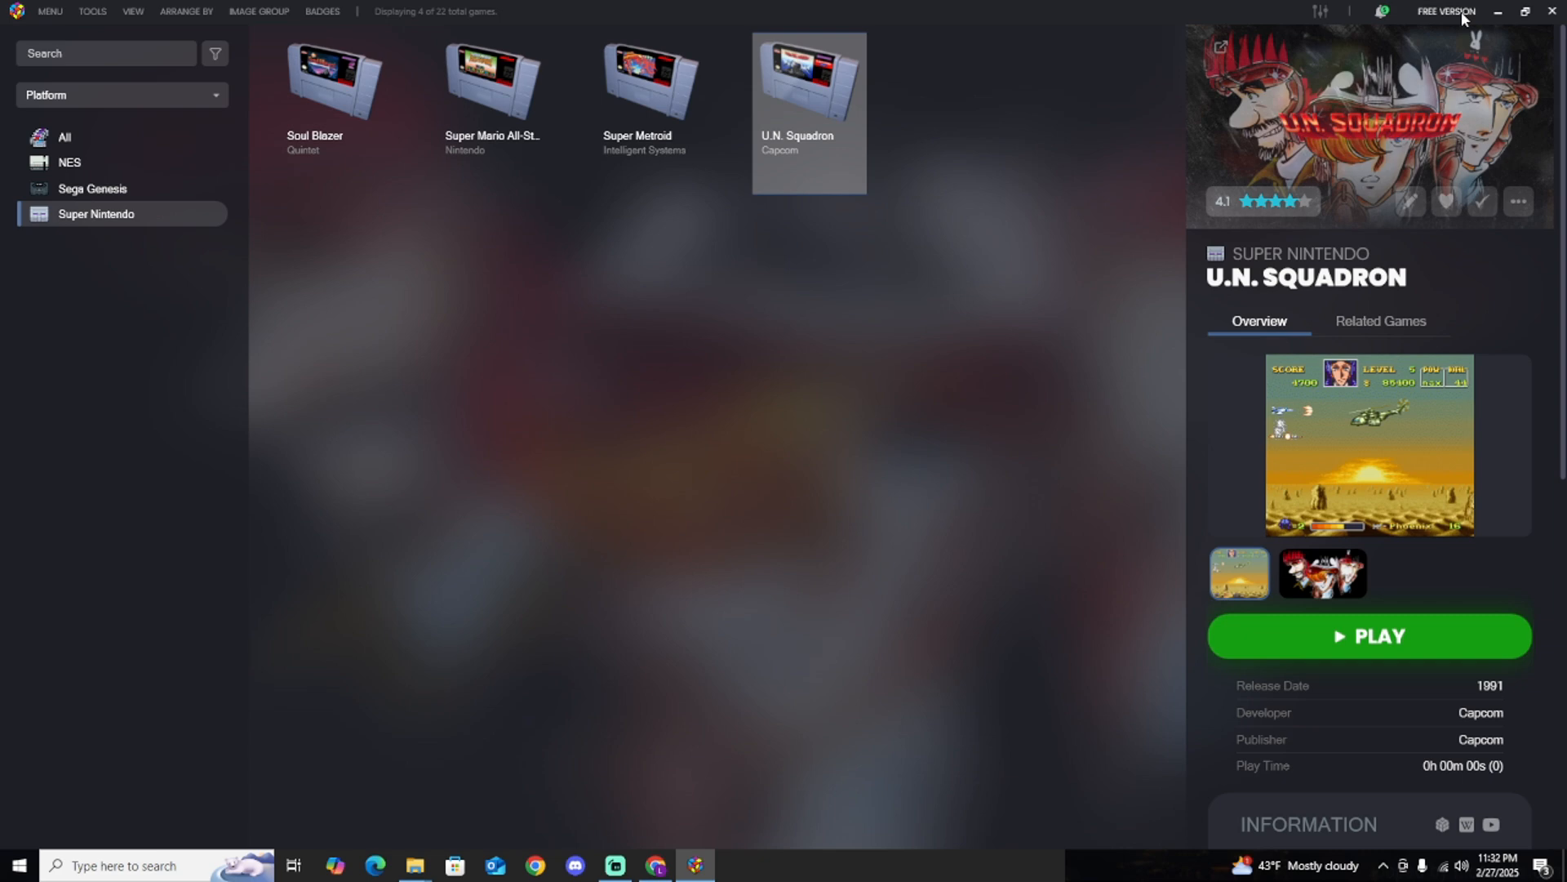
Check the notifications and the premium license registration information, then close the registration window.
left_click(1382, 13)
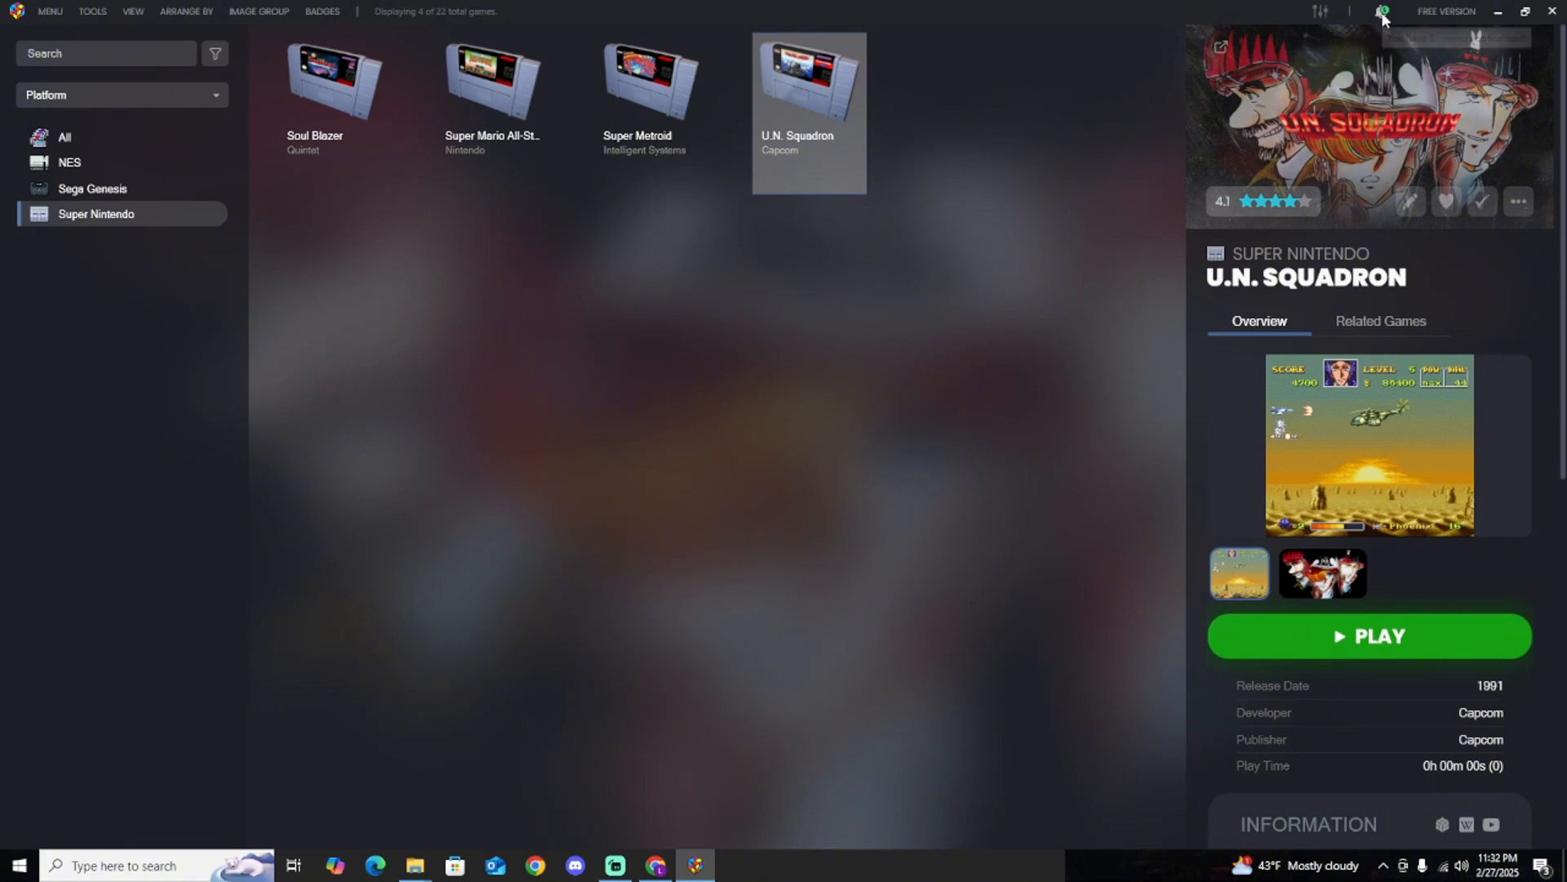
left_click(1446, 12)
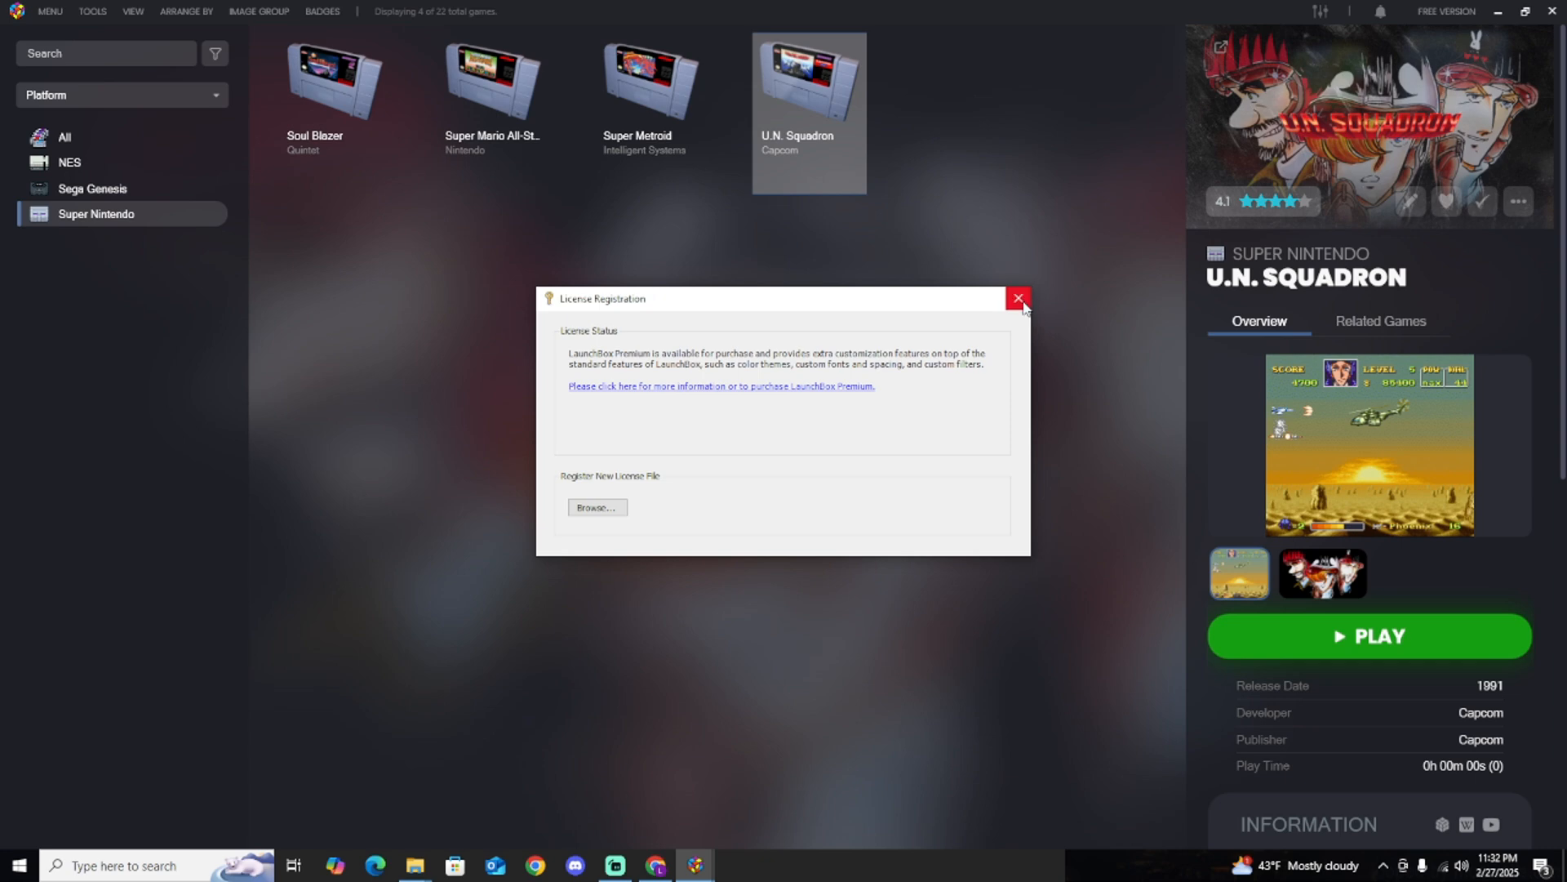
left_click(1018, 298)
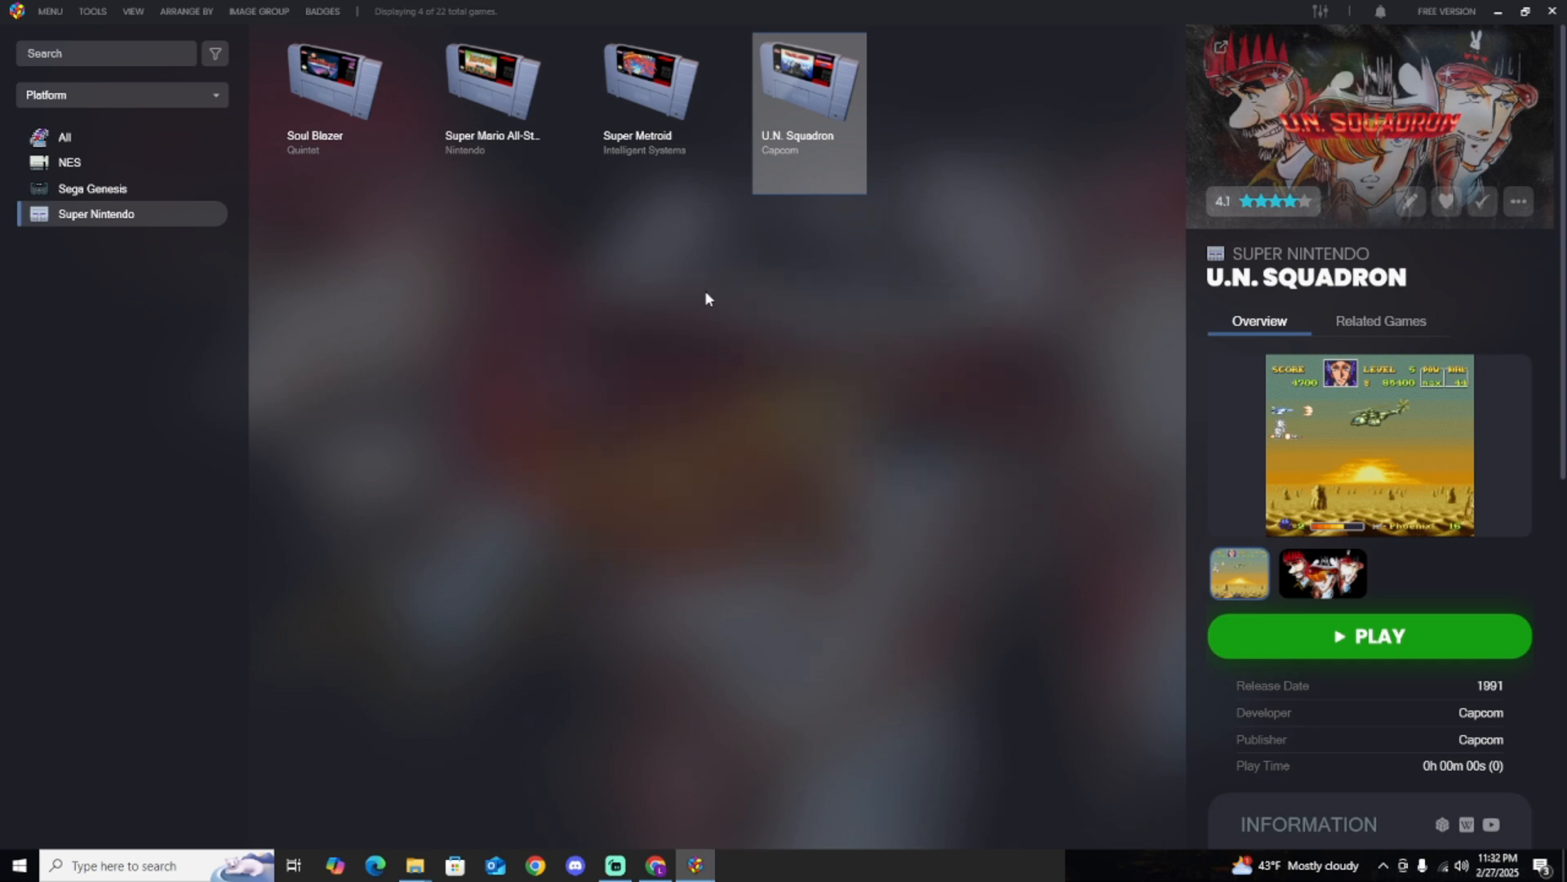
Look through the Sega Genesis, NES and Super Nintendo collections and their box and cartridge artwork.
left_click(107, 193)
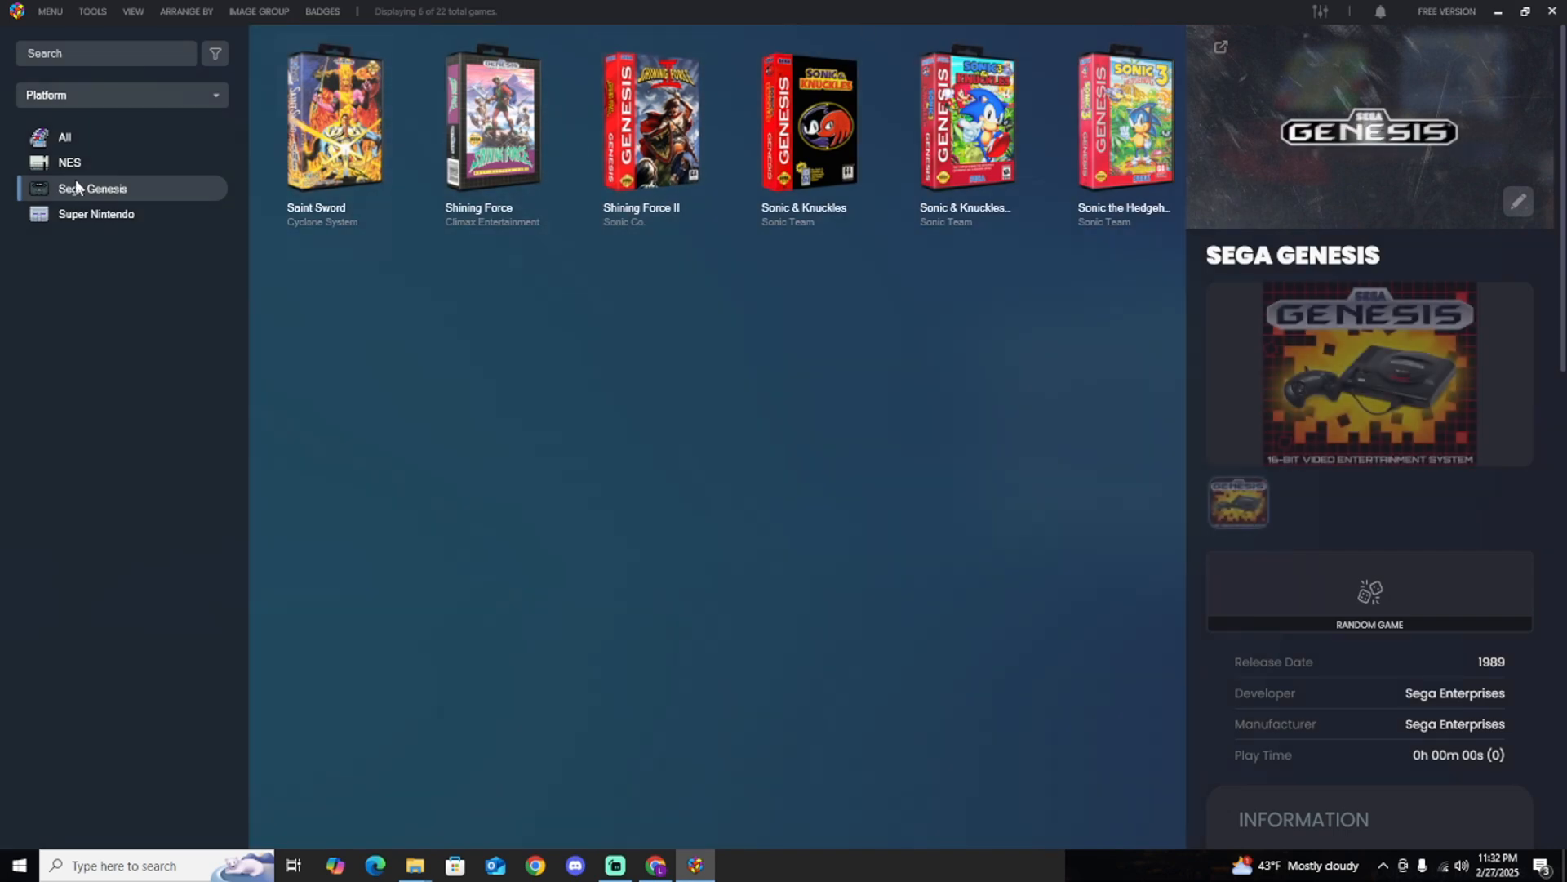
left_click(55, 165)
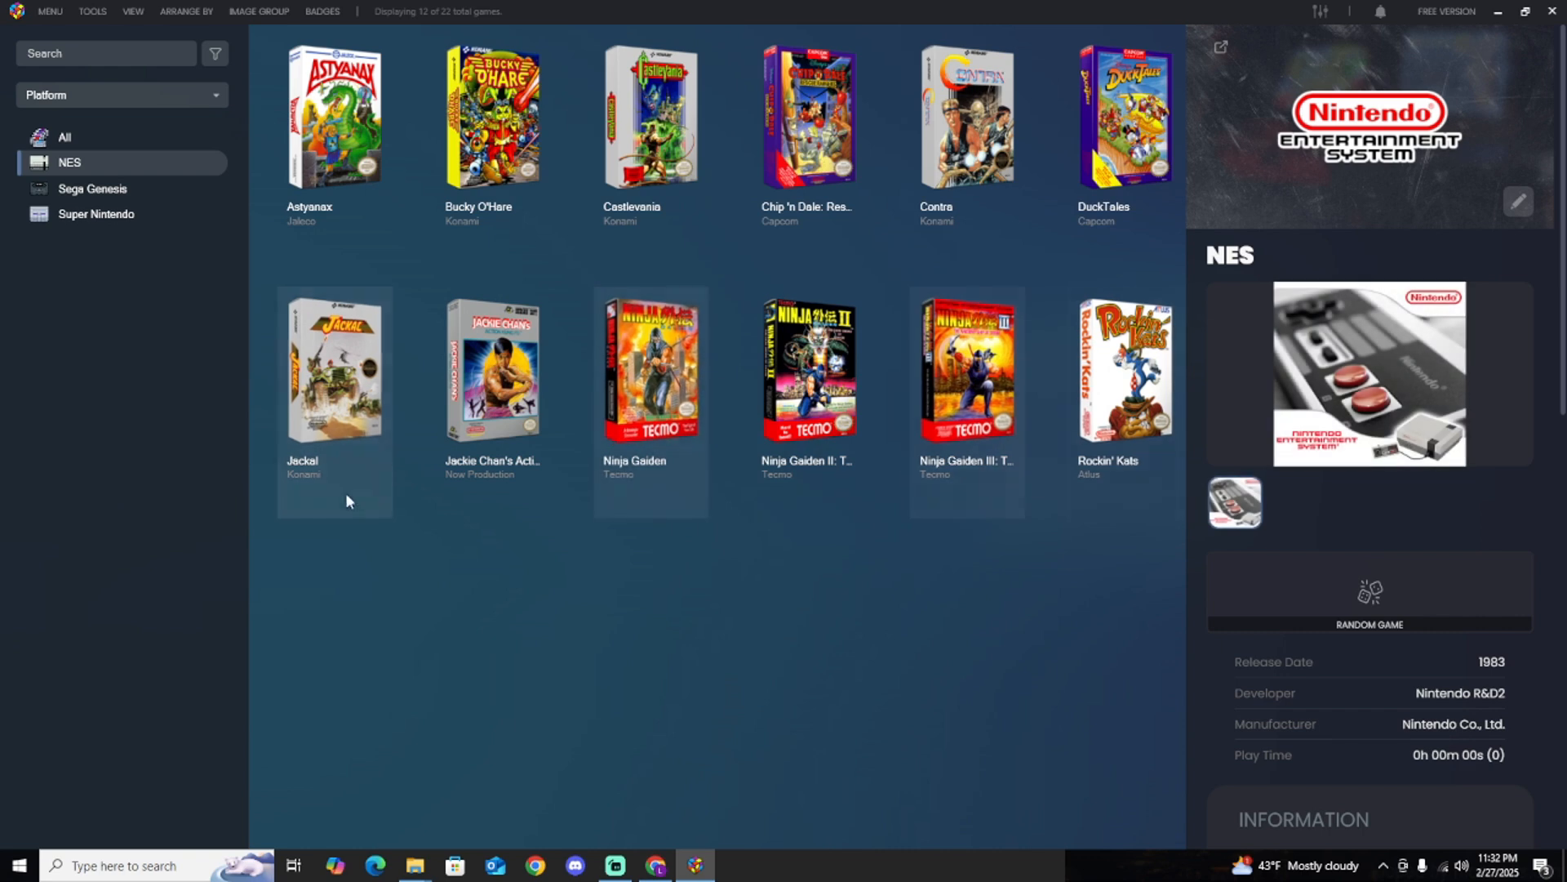
left_click(111, 224)
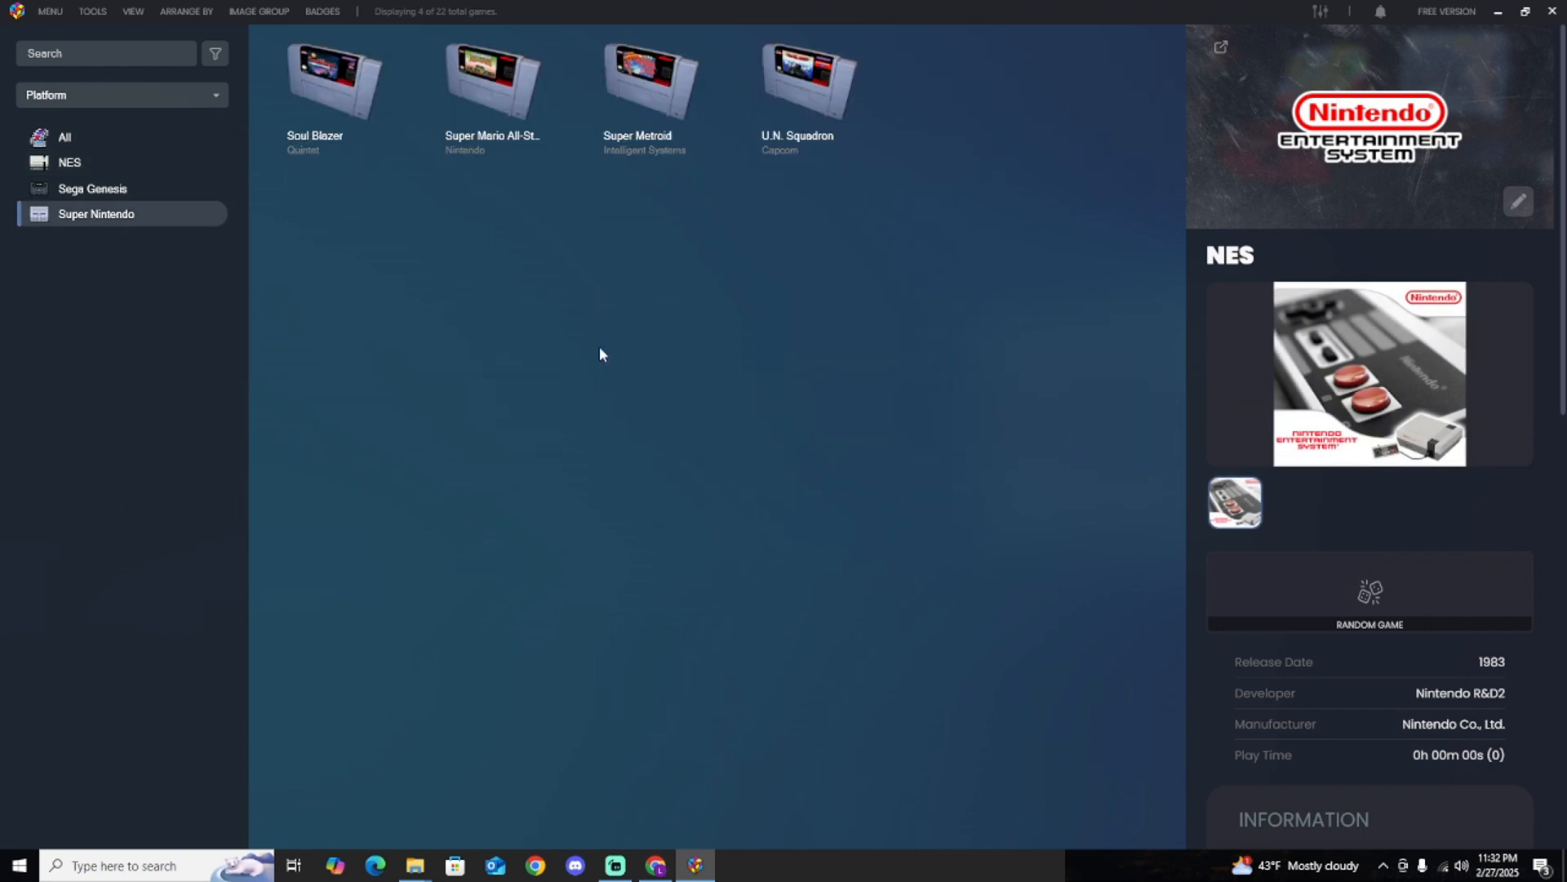
Launch Sonic the Hedgehog 3 from the Sega Genesis platform to test it, and exit back to the library.
left_click(72, 191)
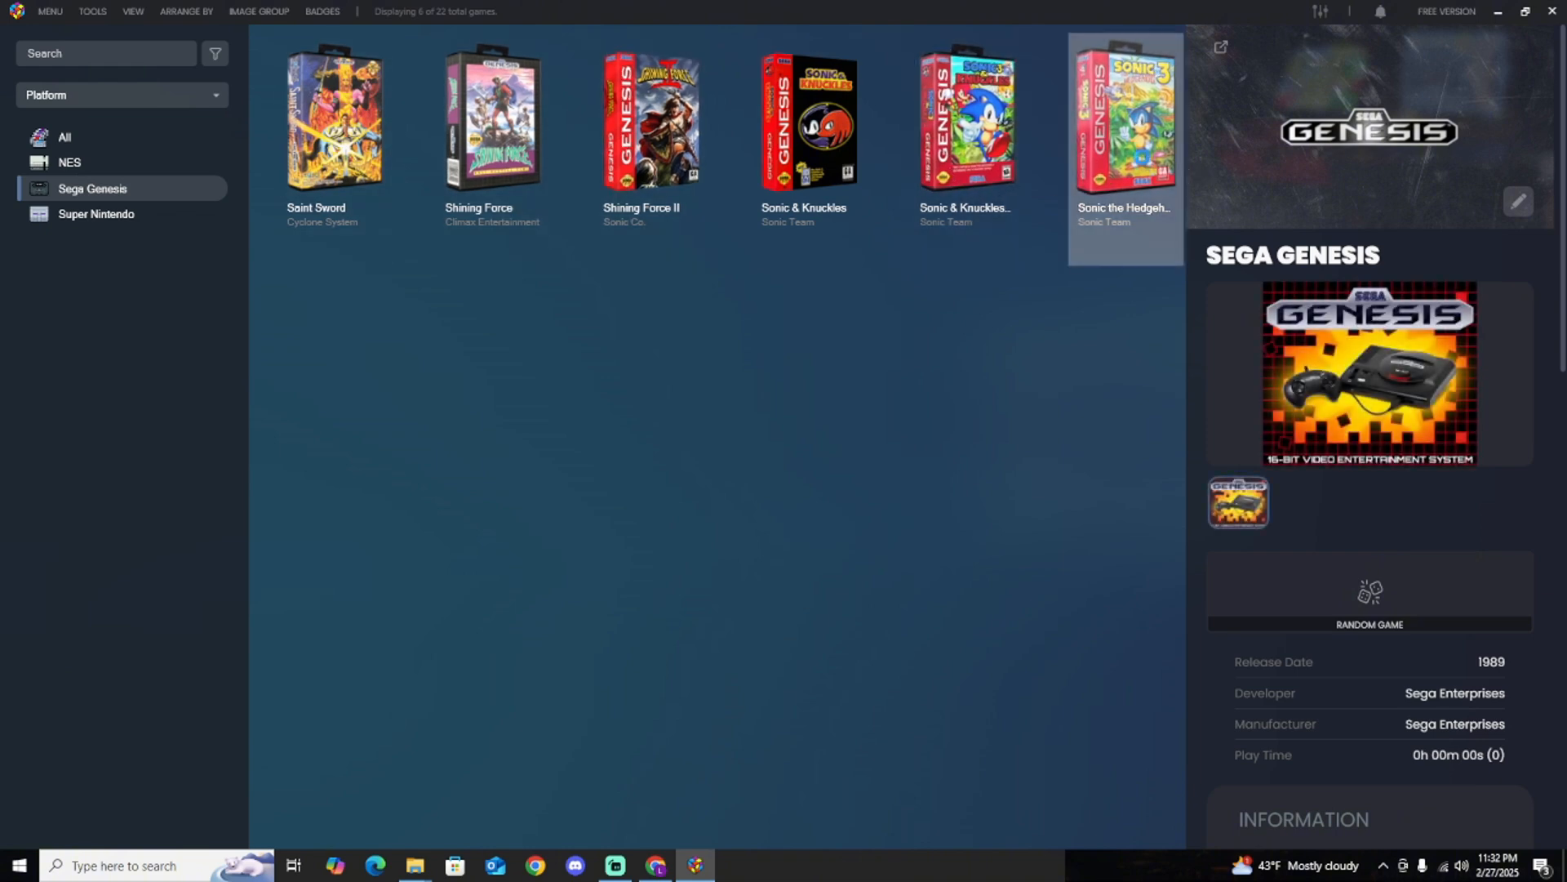
double_click(1125, 131)
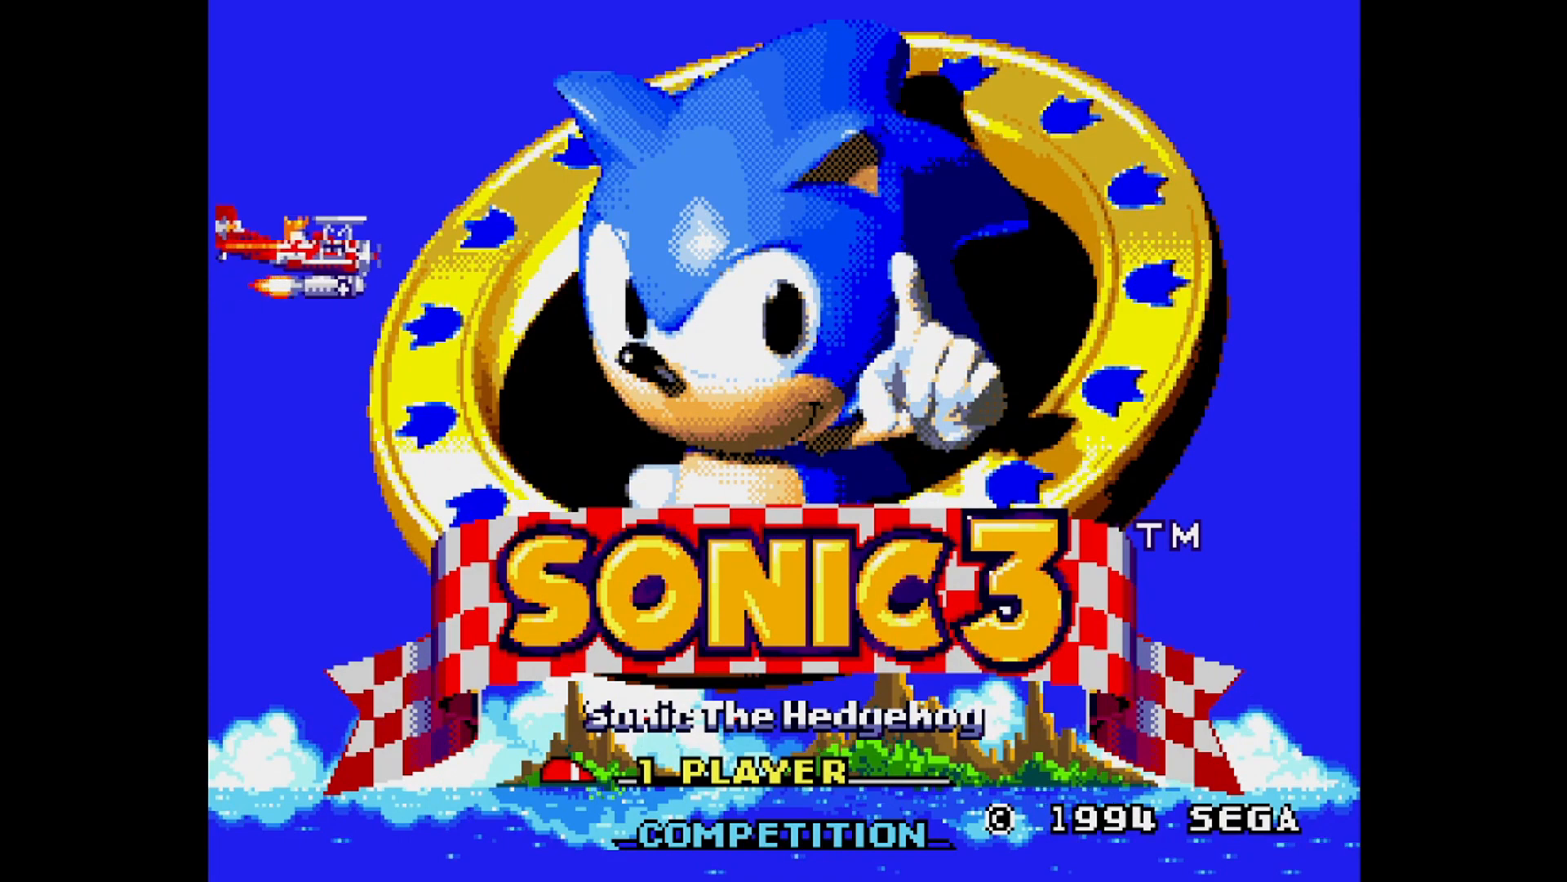
key("Escape")
key("Escape")
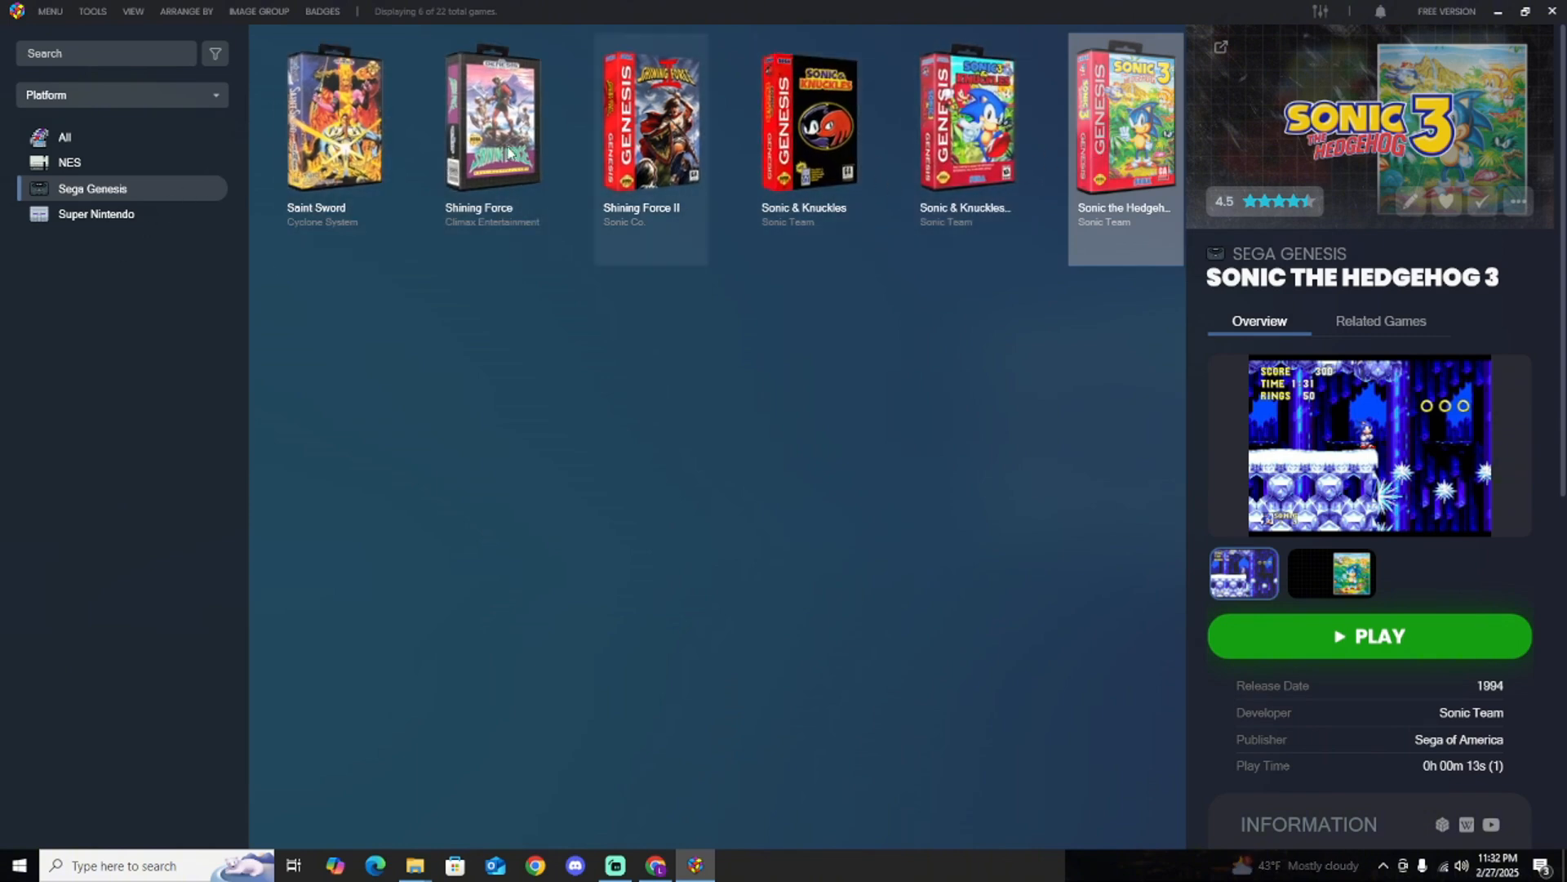
Launch Super Mario All-Stars + Super Mario World from the Super Nintendo platform to test it, and exit the game.
left_click(98, 216)
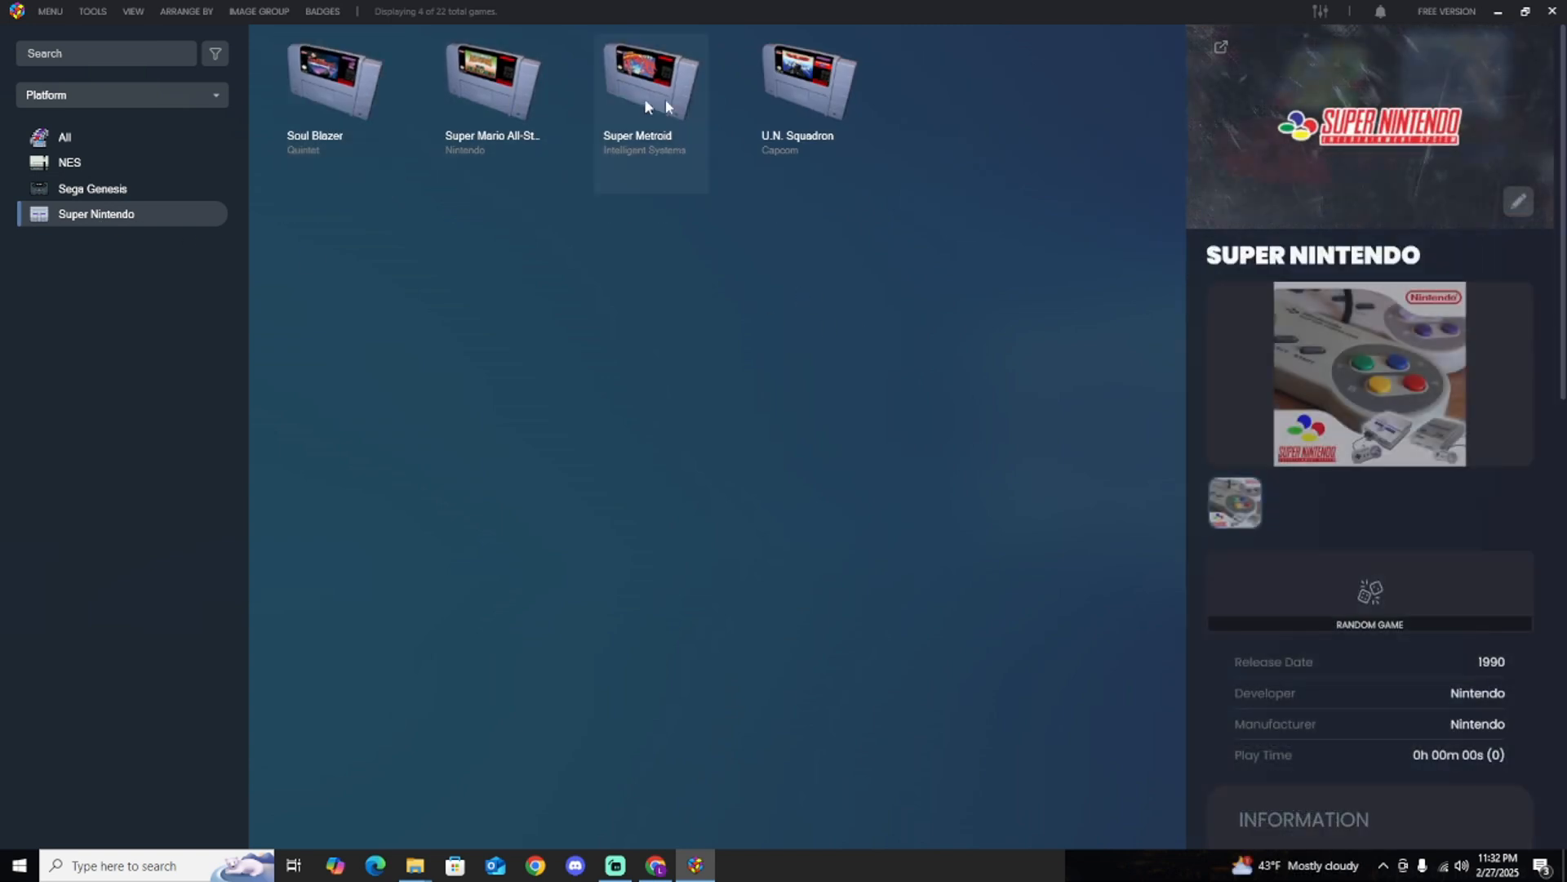
double_click(516, 96)
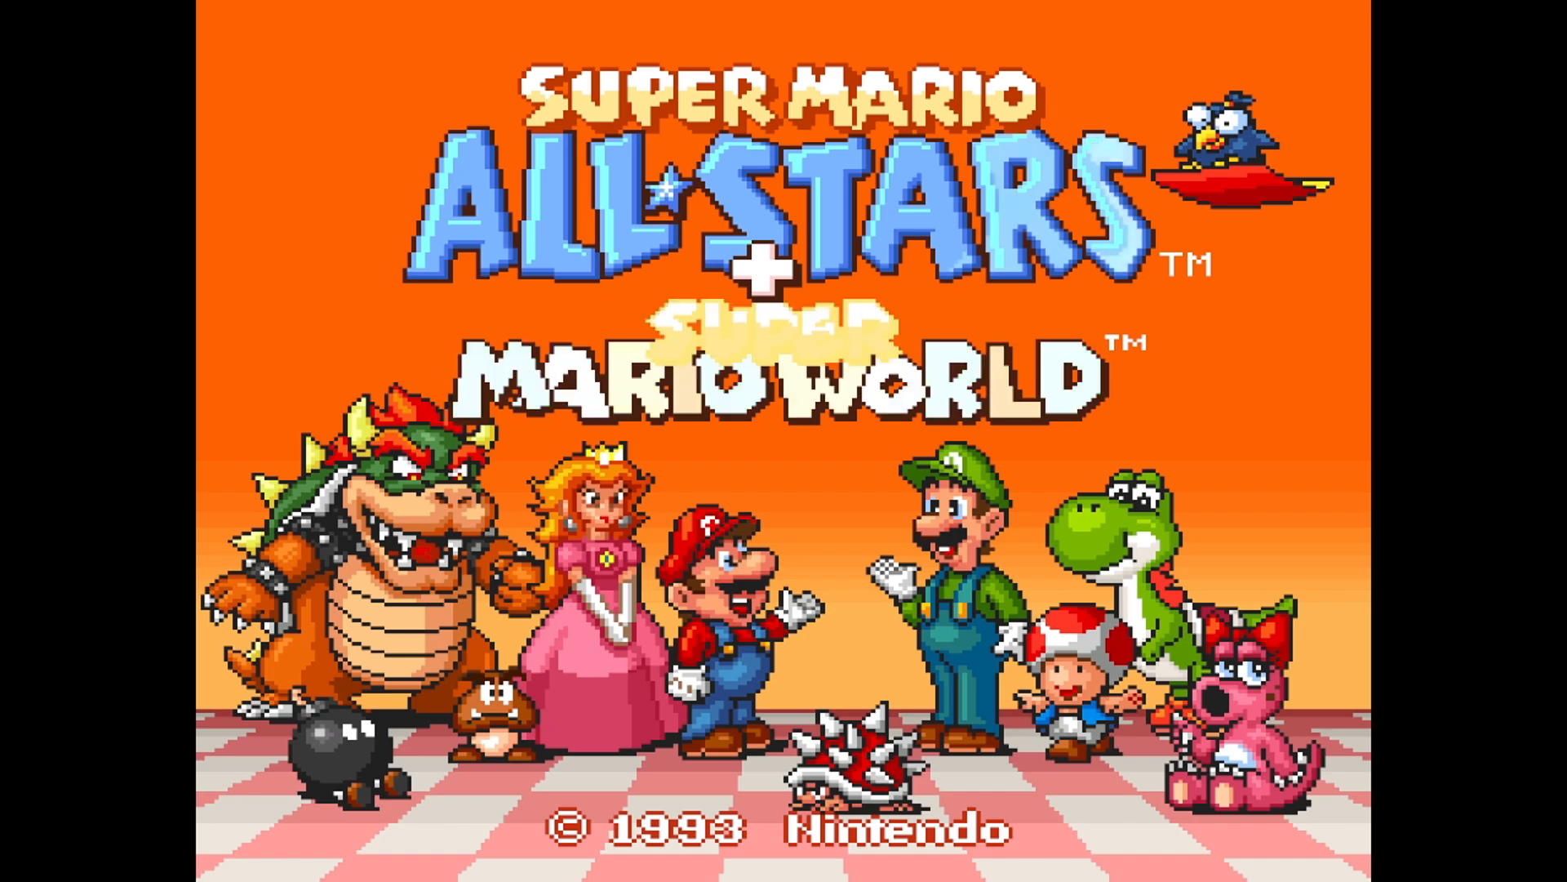
key("Escape")
key("Escape")
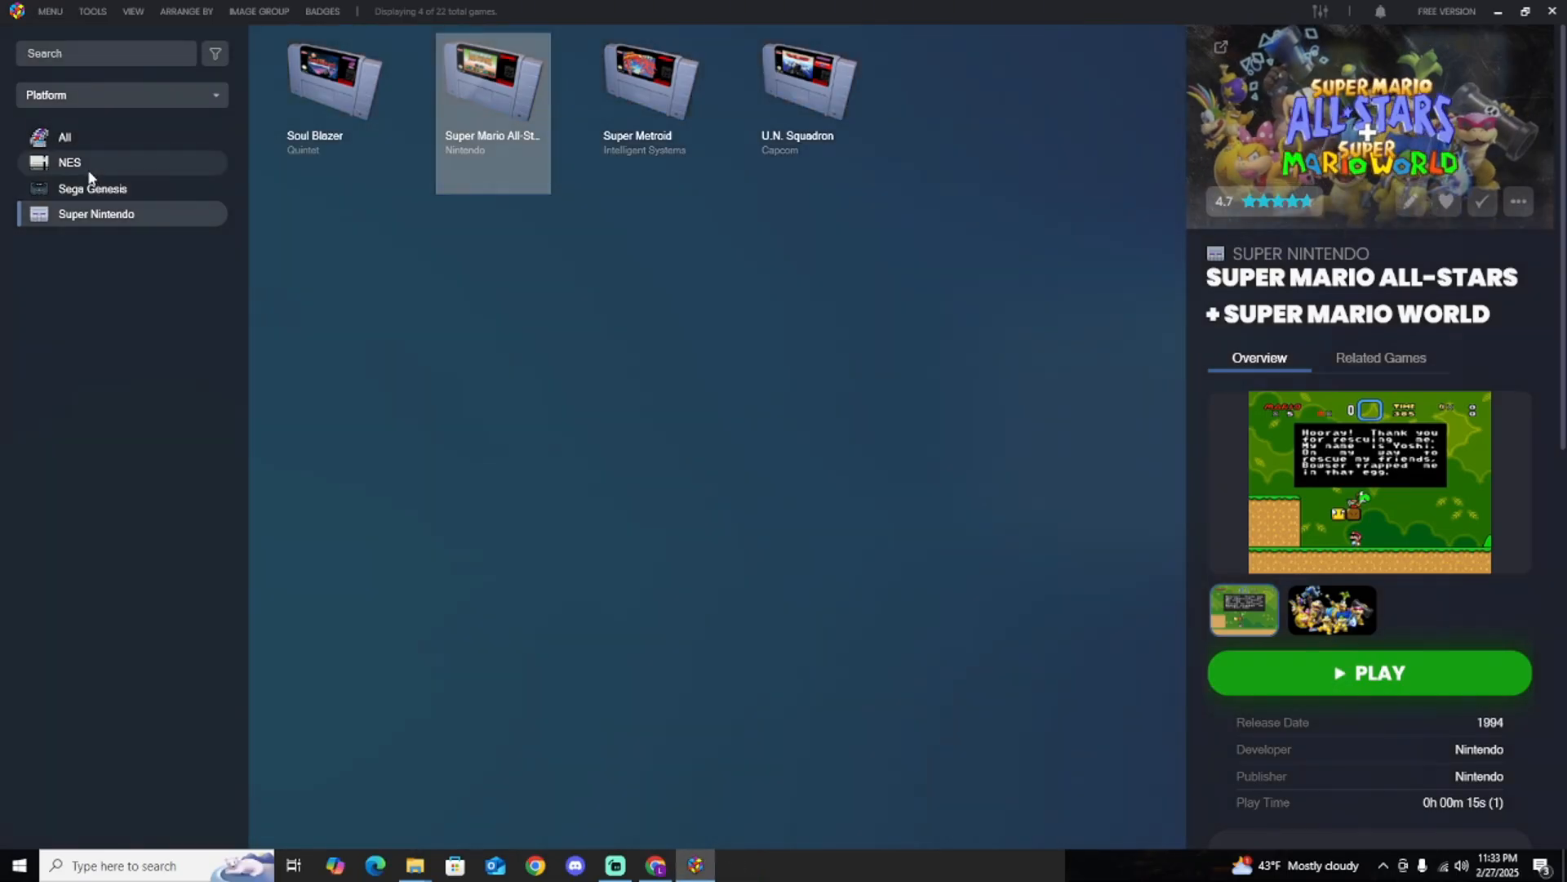
Launch Ninja Gaiden II: The Dark Sword of Chaos from the NES platform to test it, and exit the game.
left_click(85, 164)
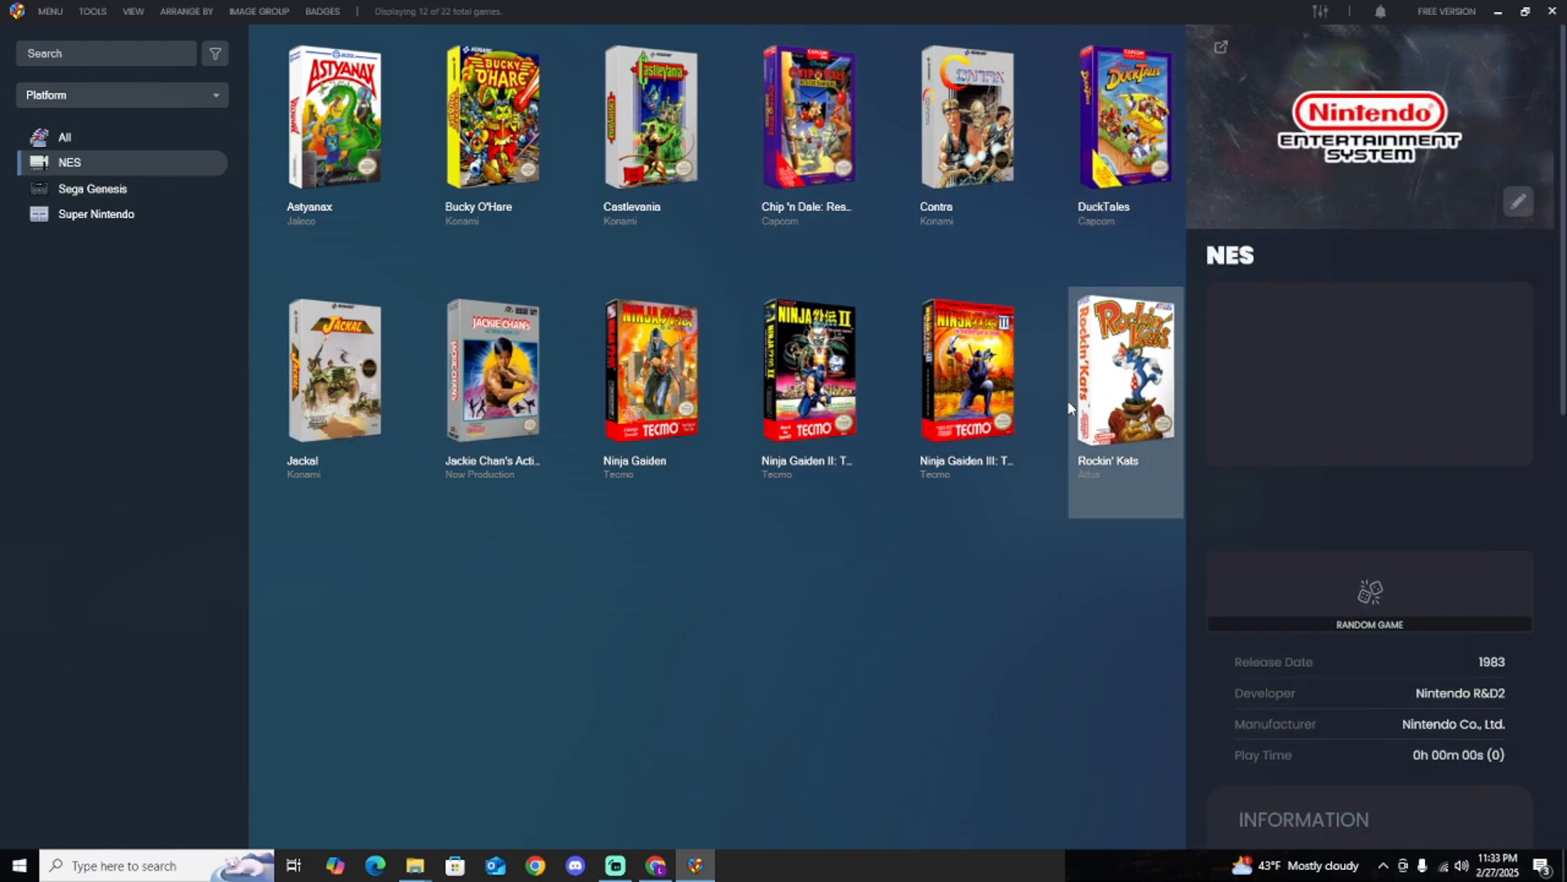
double_click(849, 369)
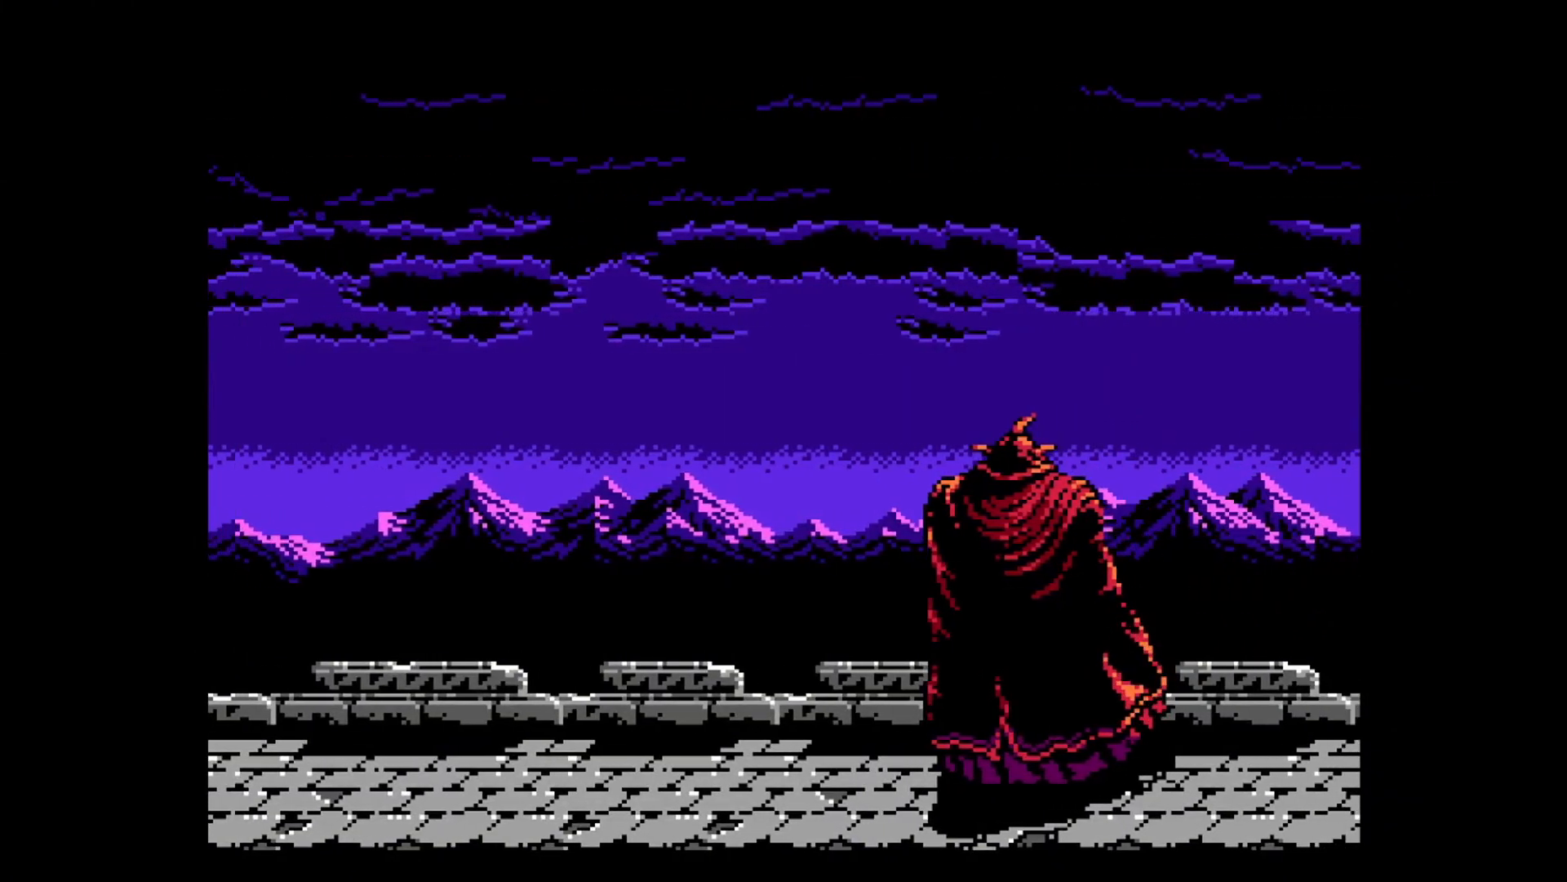
key("Escape")
key("Escape")
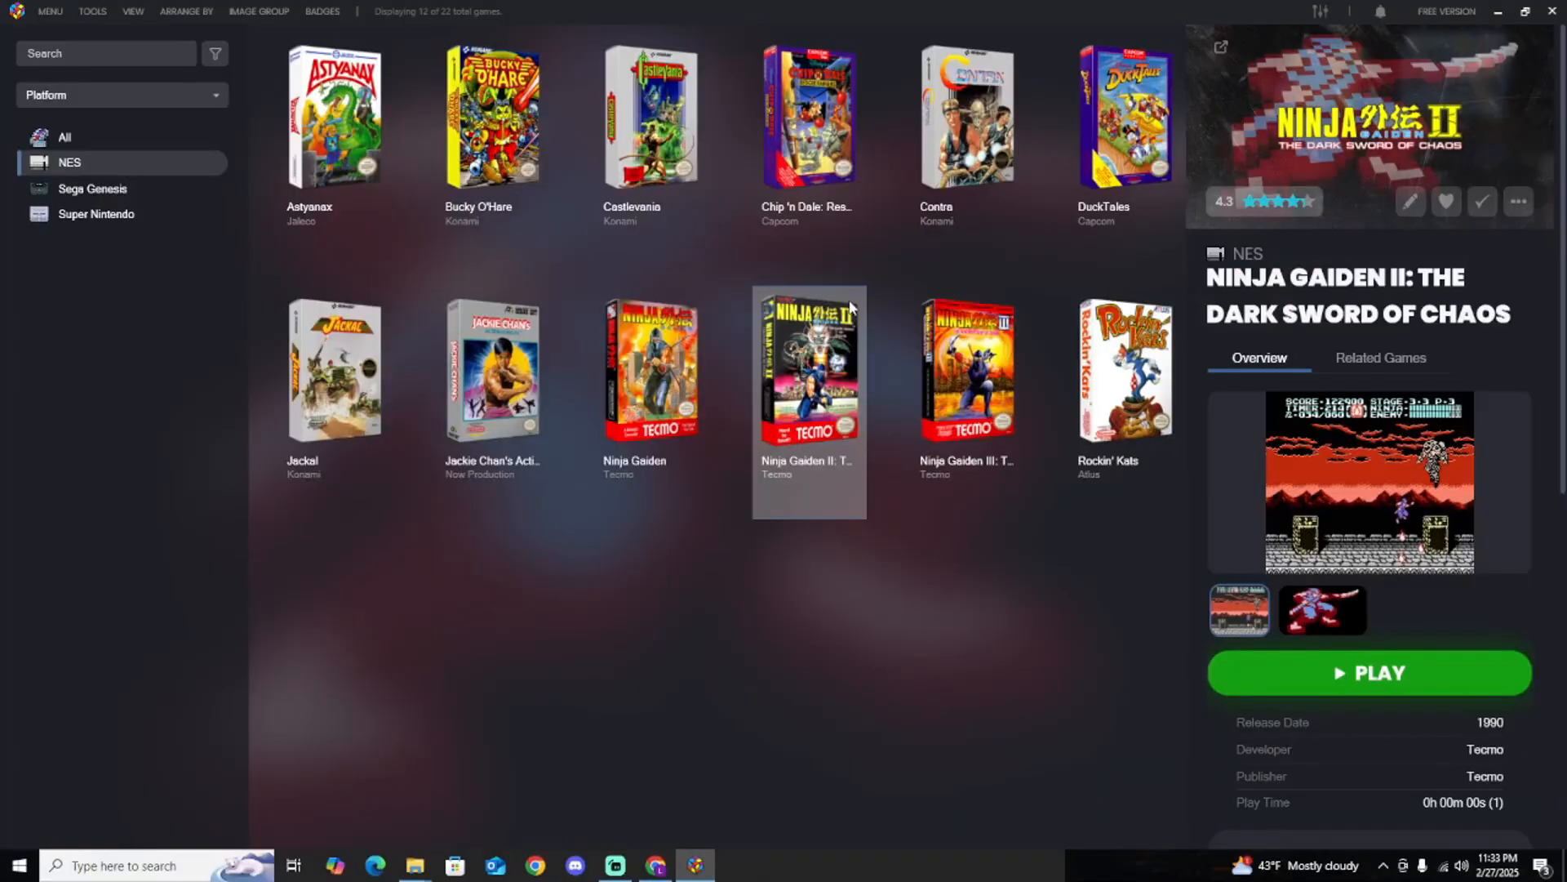
Review the imported game collections of the Sega Genesis, Super Nintendo and NES platforms once more.
left_click(78, 189)
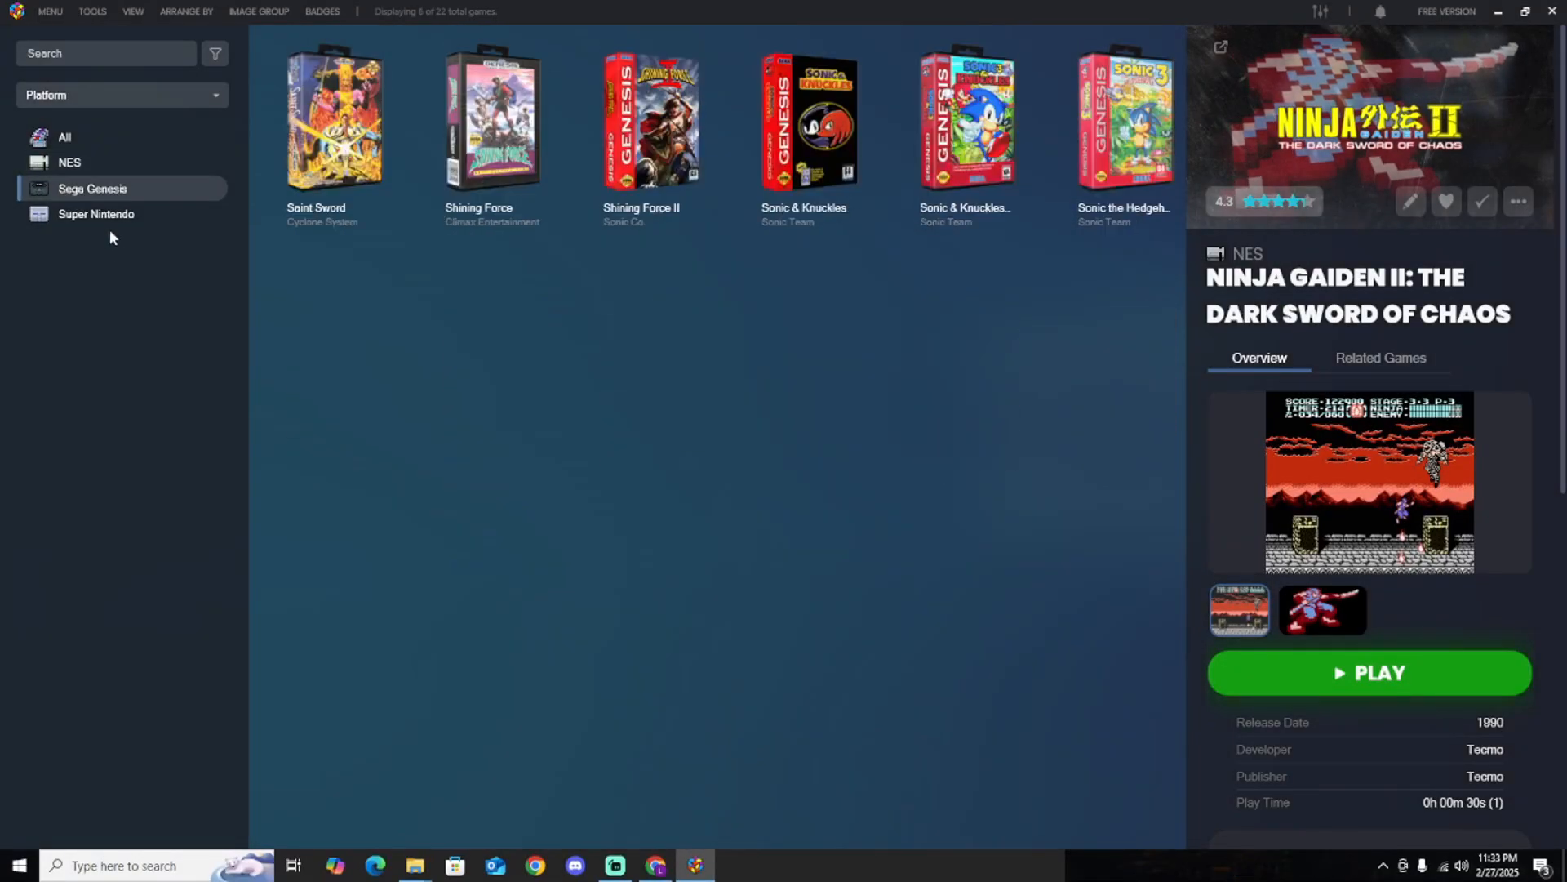
left_click(108, 223)
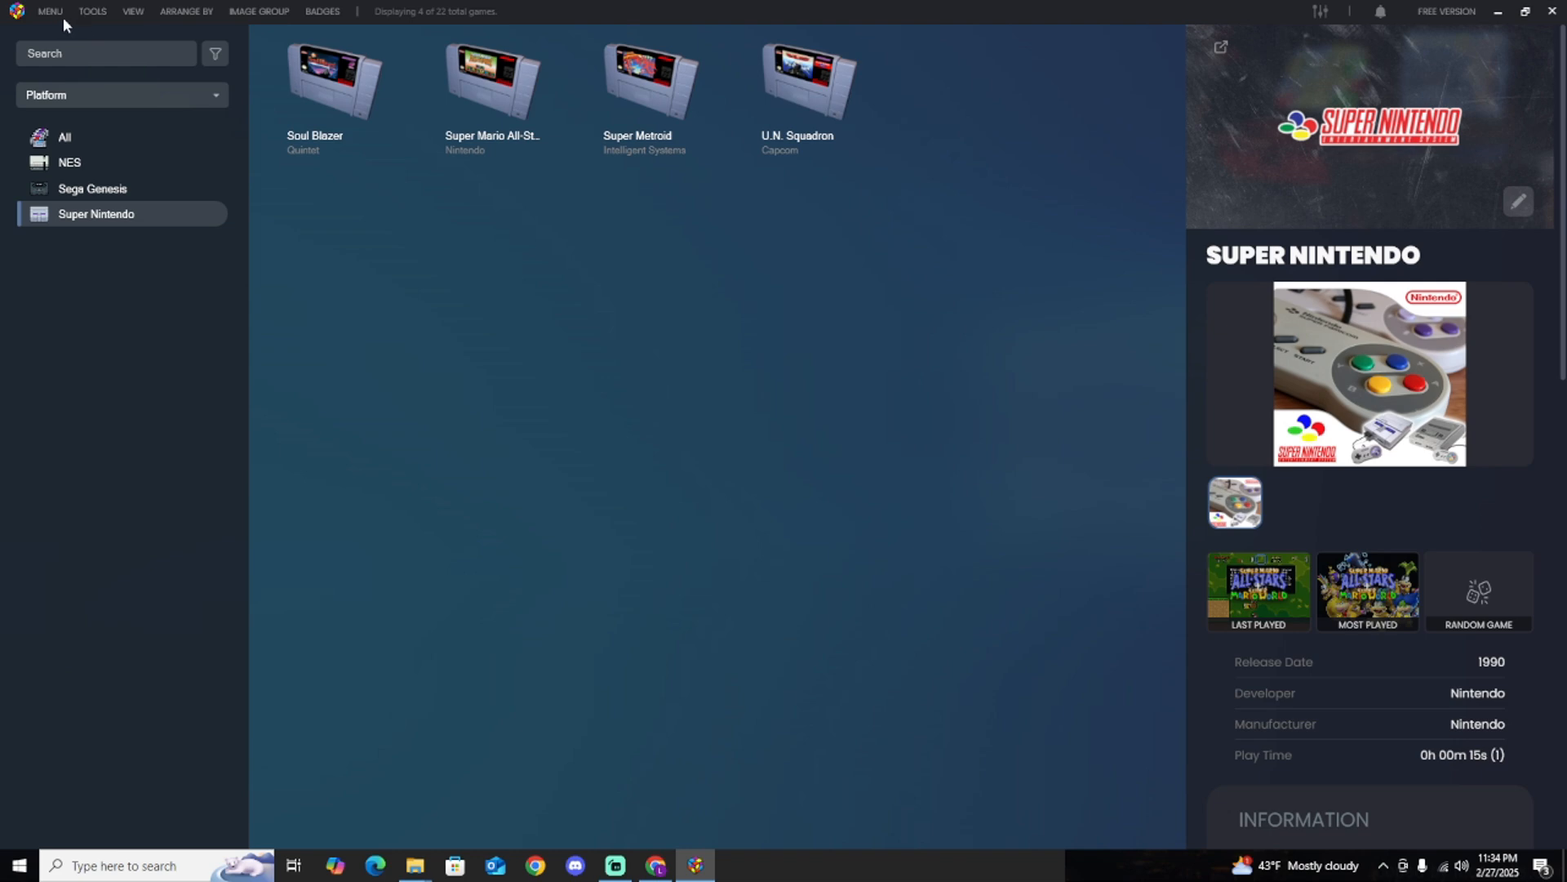
left_click(98, 191)
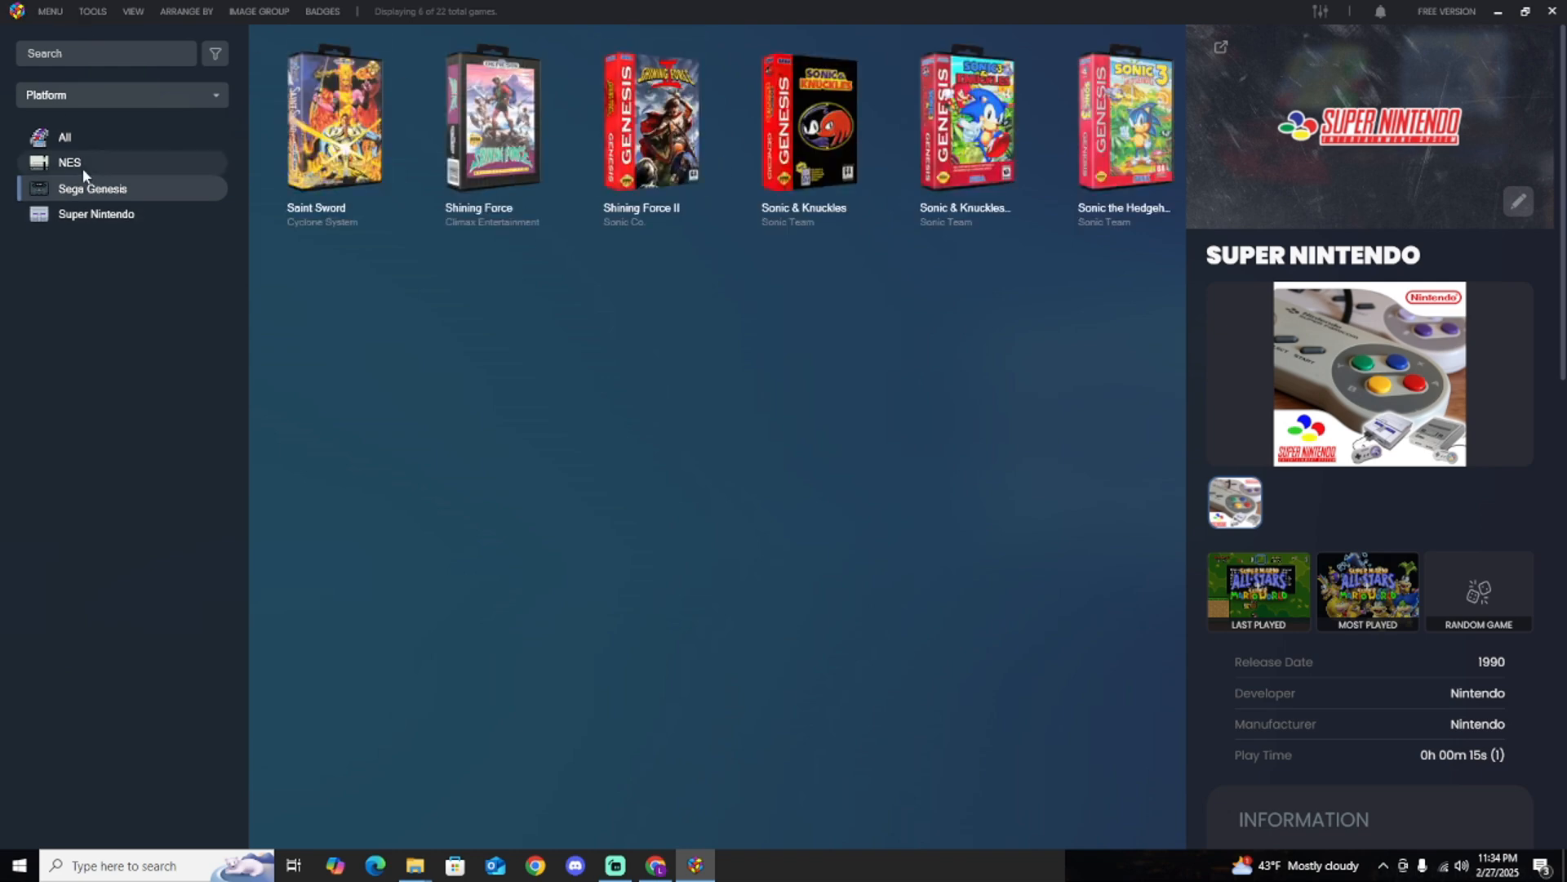
left_click(82, 167)
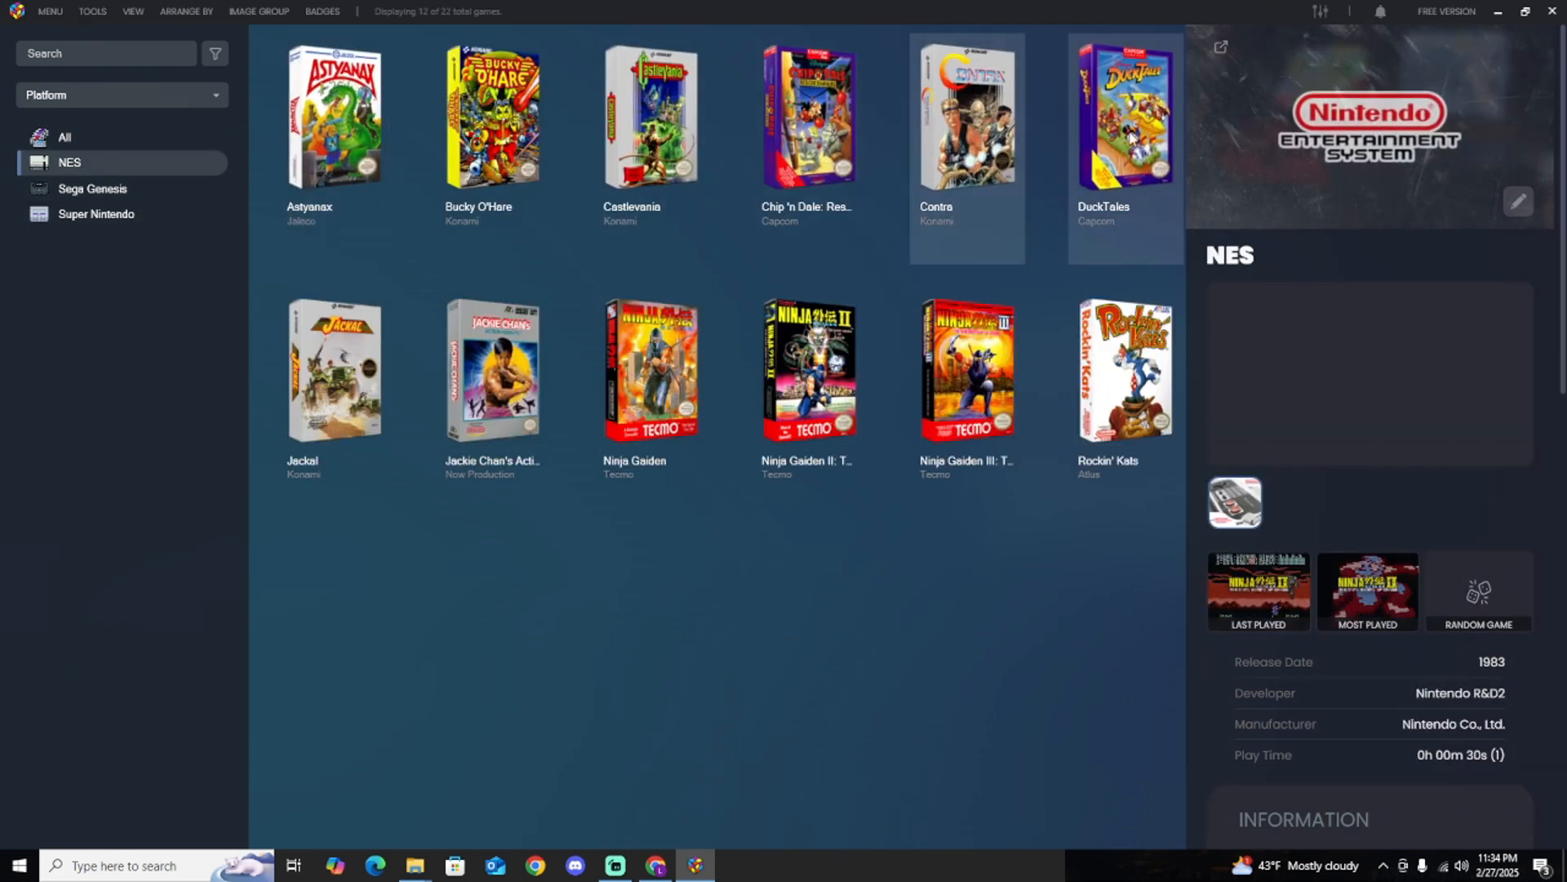